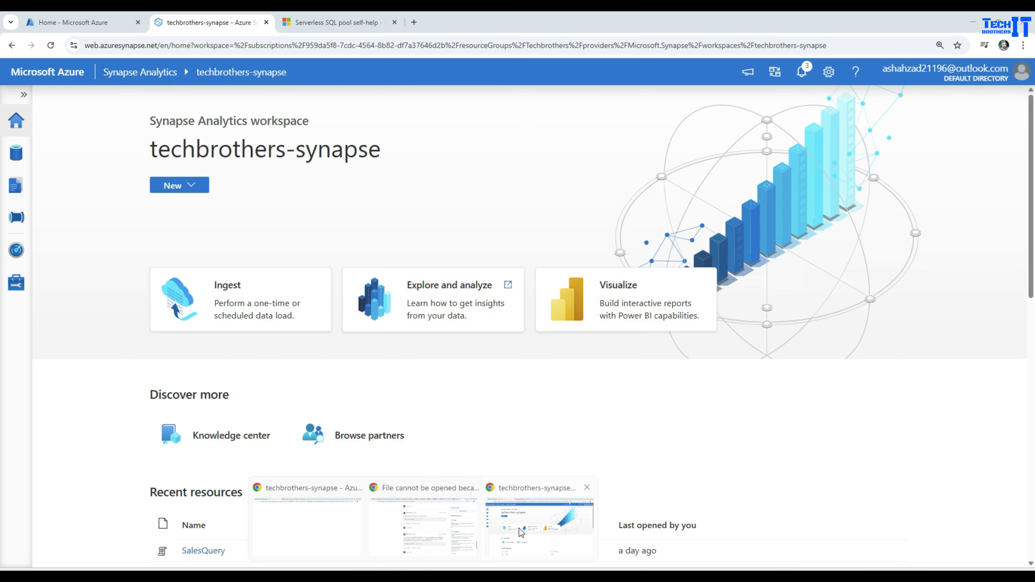
Switch to Chrome and open the techbrotherssynapsestg storage account from the Azure portal's recent resources.
click(518, 529)
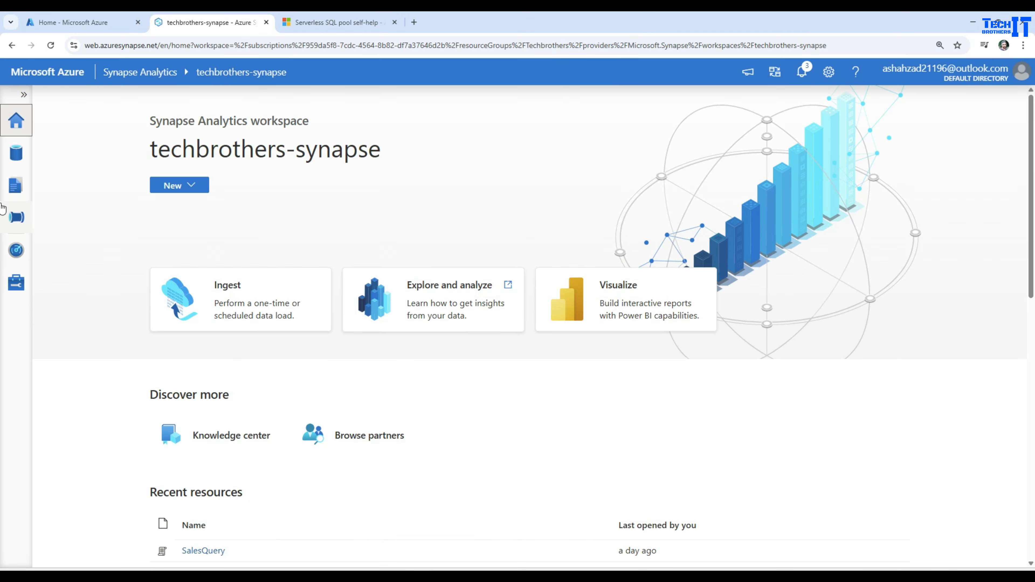
click(79, 18)
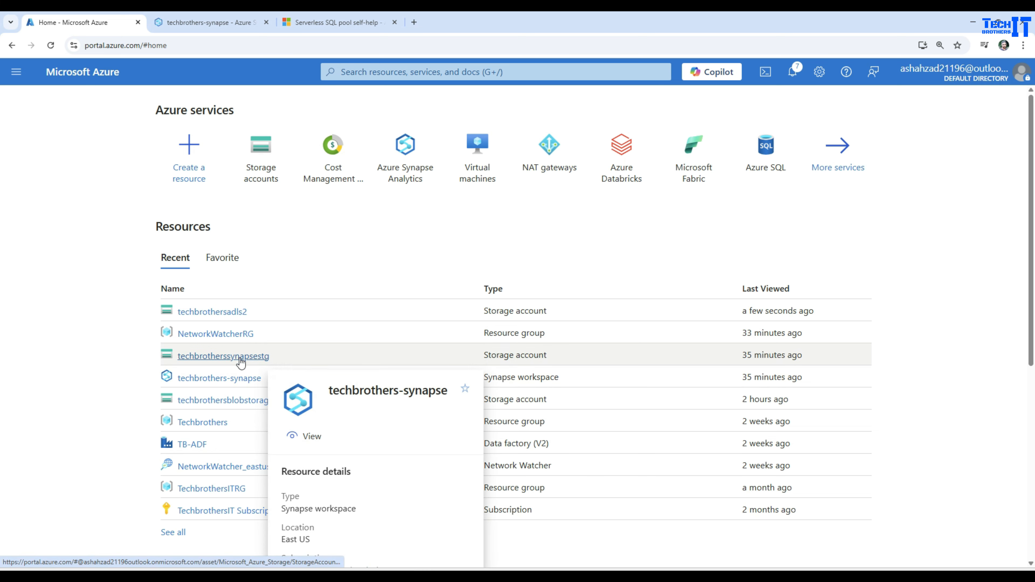
click(210, 22)
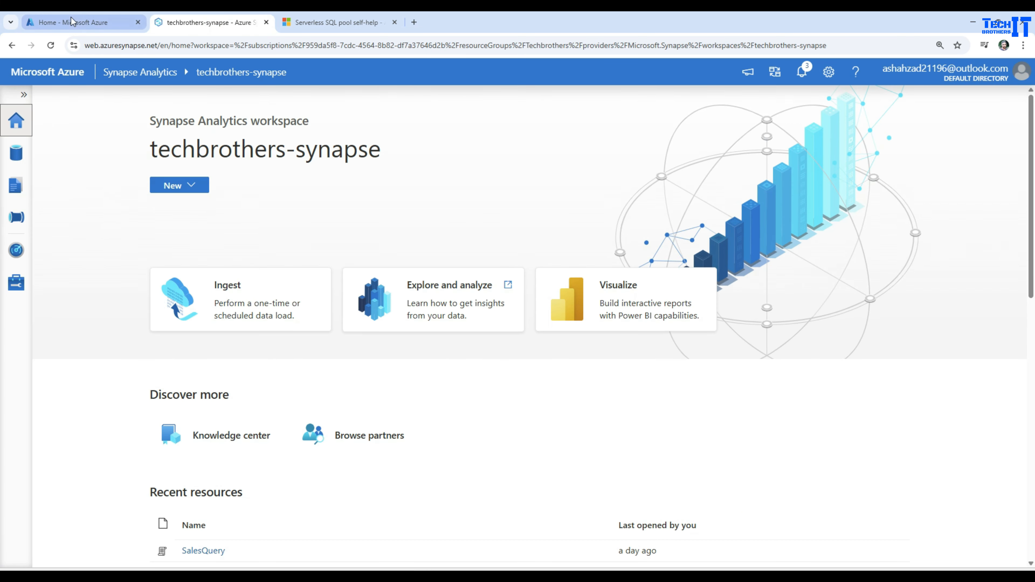
click(73, 25)
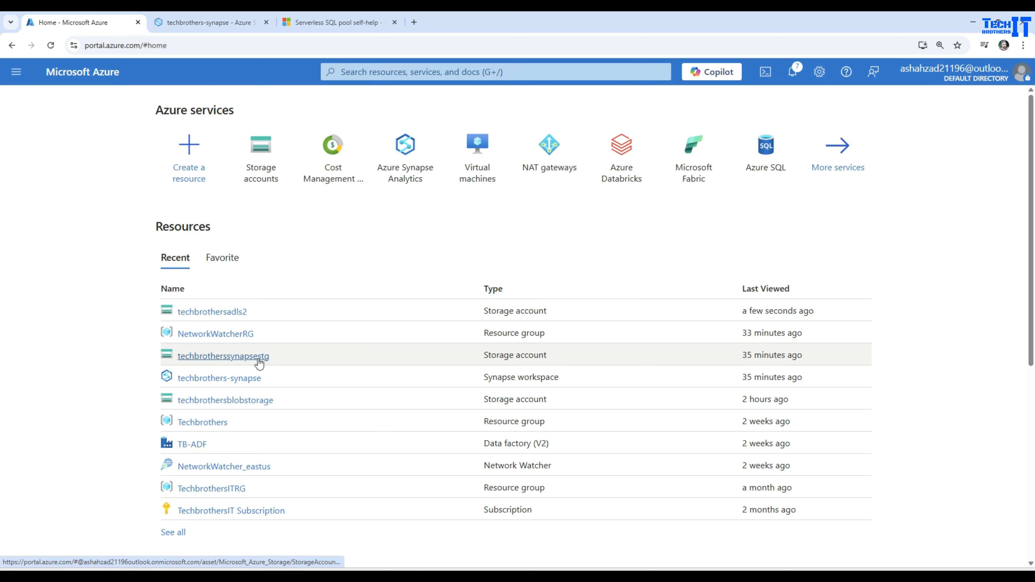
click(247, 358)
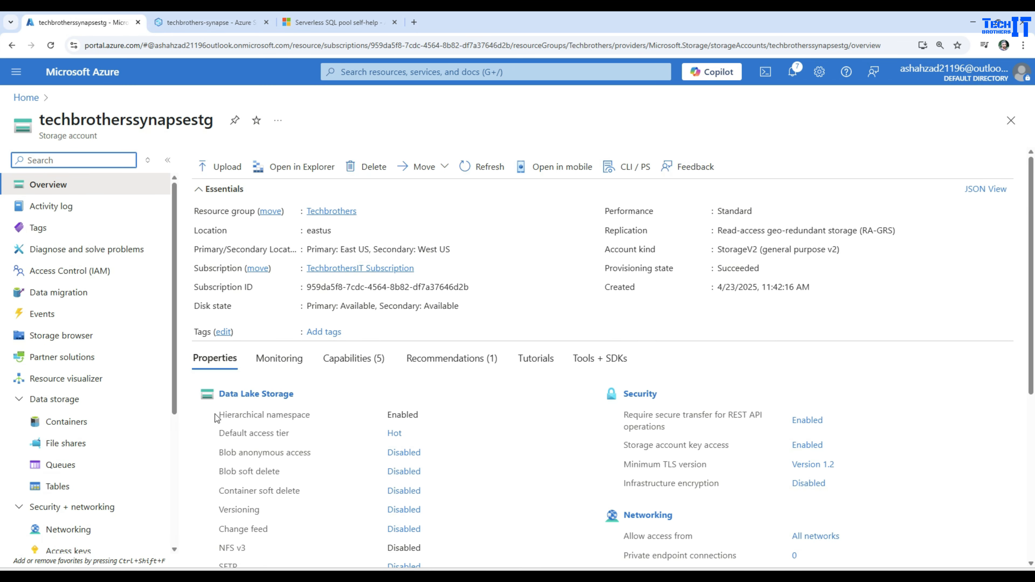
Check the Hierarchical namespace property and the name of the storage account on its overview.
drag(216, 418, 418, 413)
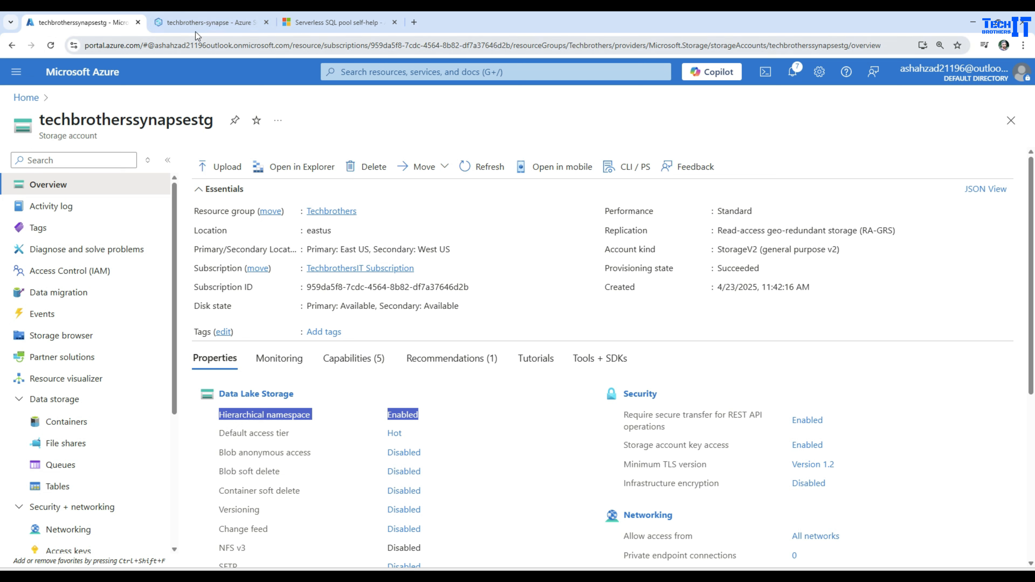
drag(381, 409, 218, 415)
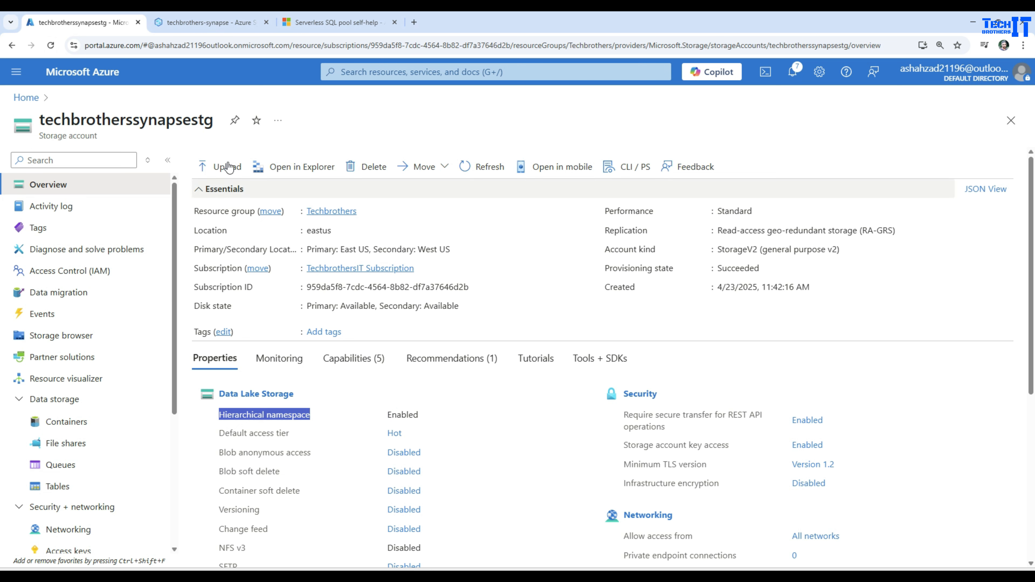
double_click(110, 120)
In the techbrothers-synapse workspace, browse the linked primary storage to the input folder of synpasecontainer.
click(191, 24)
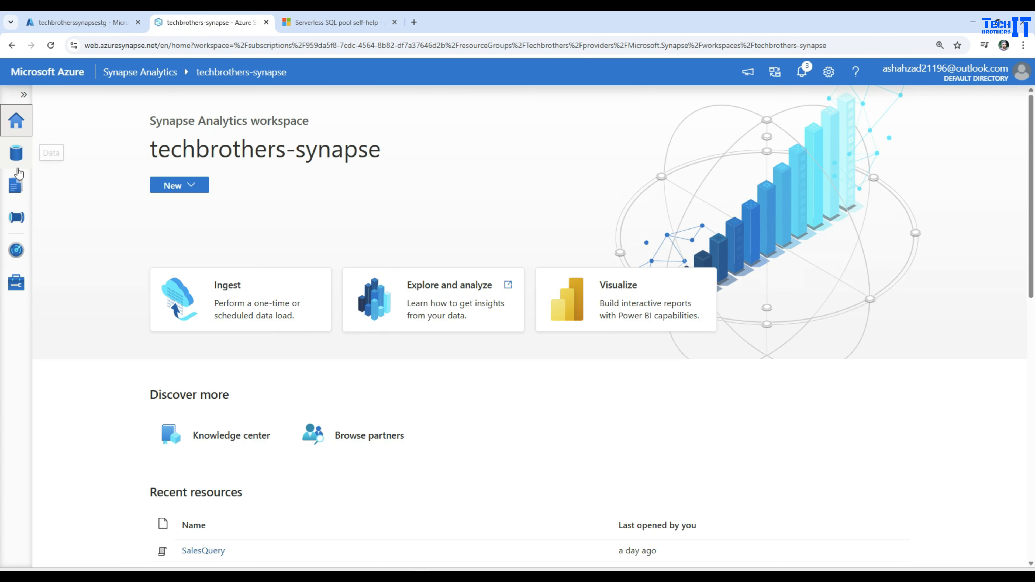
click(16, 153)
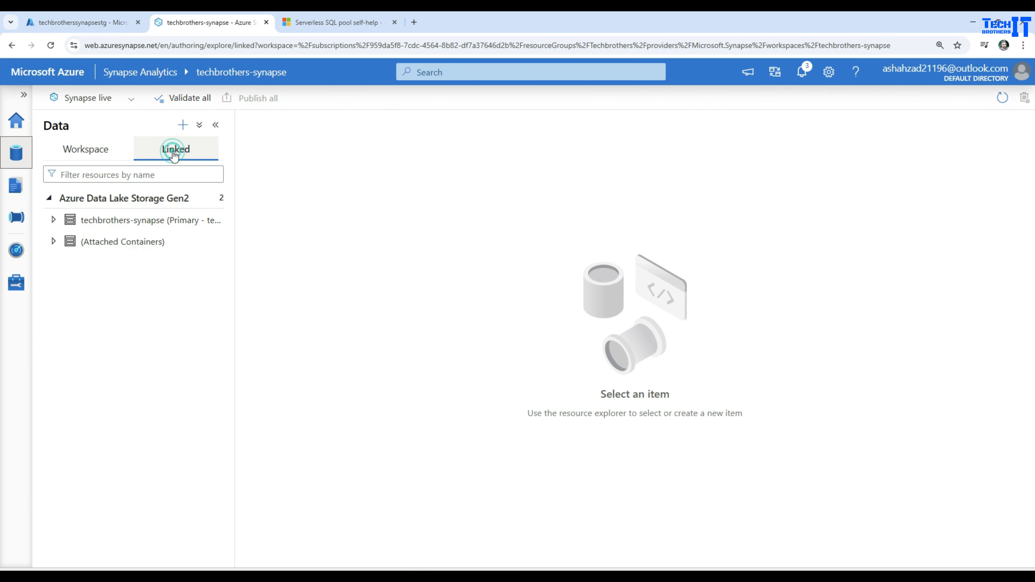
click(208, 199)
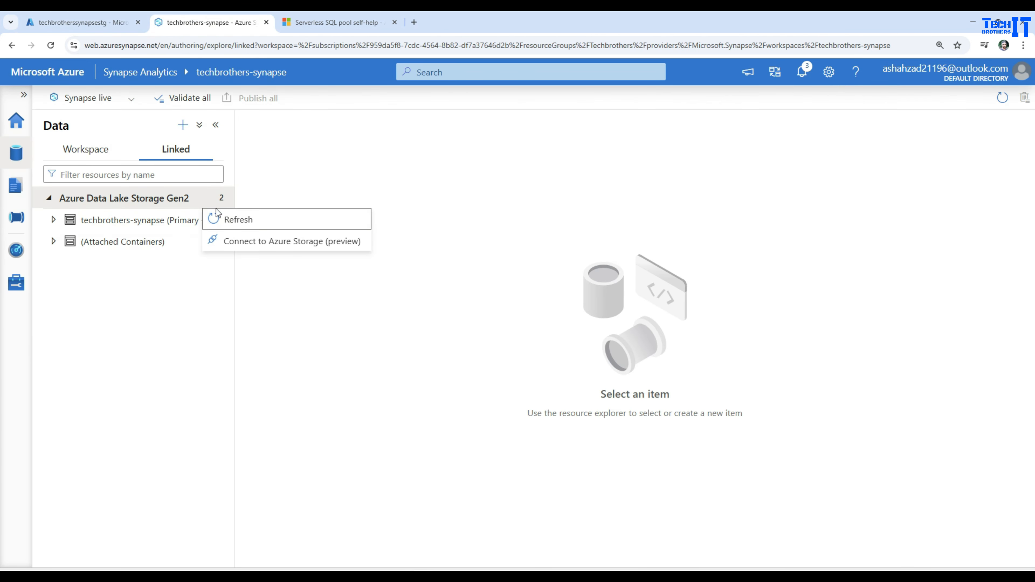
click(218, 218)
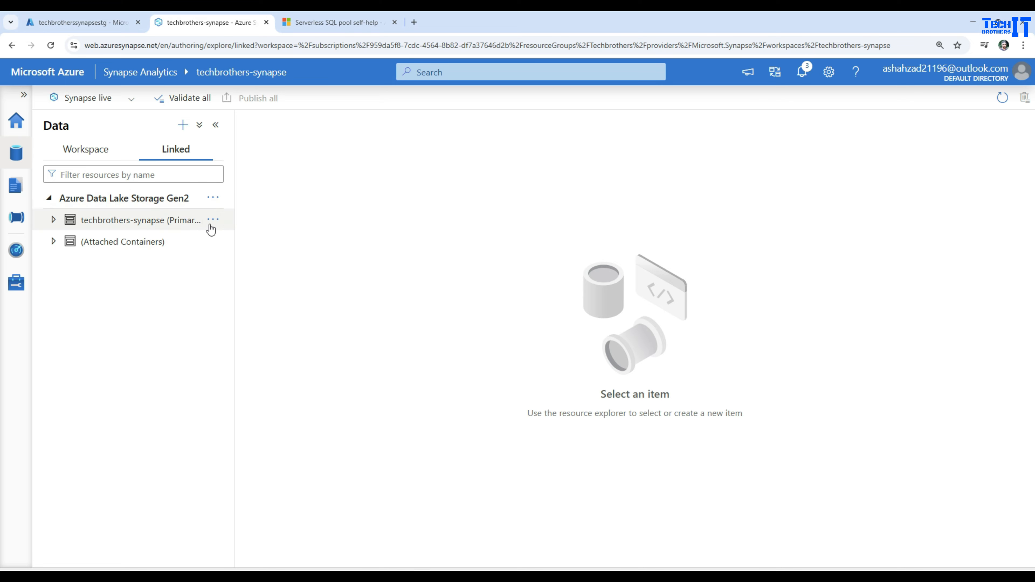
click(69, 222)
click(154, 251)
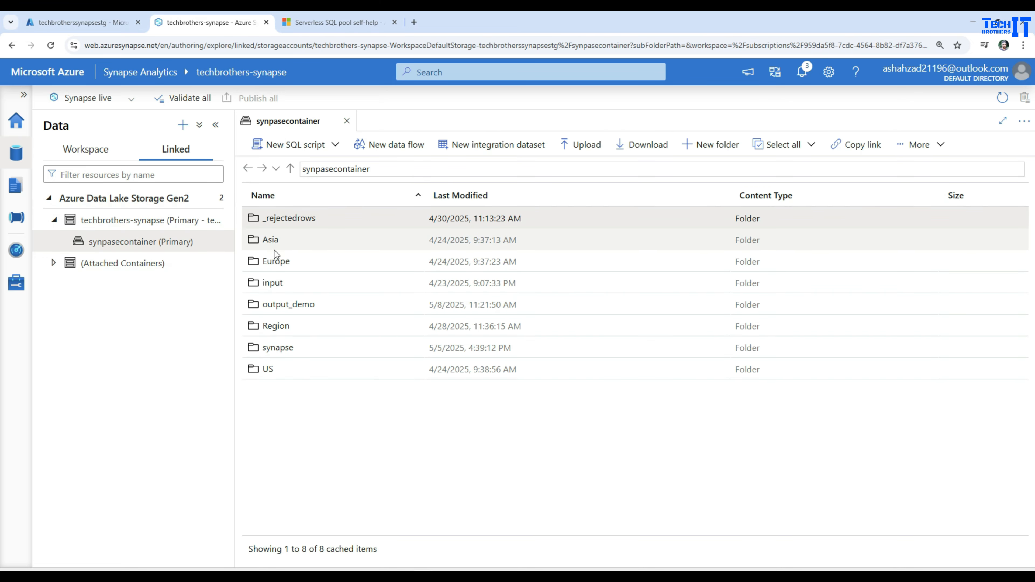
double_click(272, 284)
Generate a SQL script selecting the top 100 rows of customer.csv and run it on the Built-in pool.
click(299, 241)
right_click(299, 244)
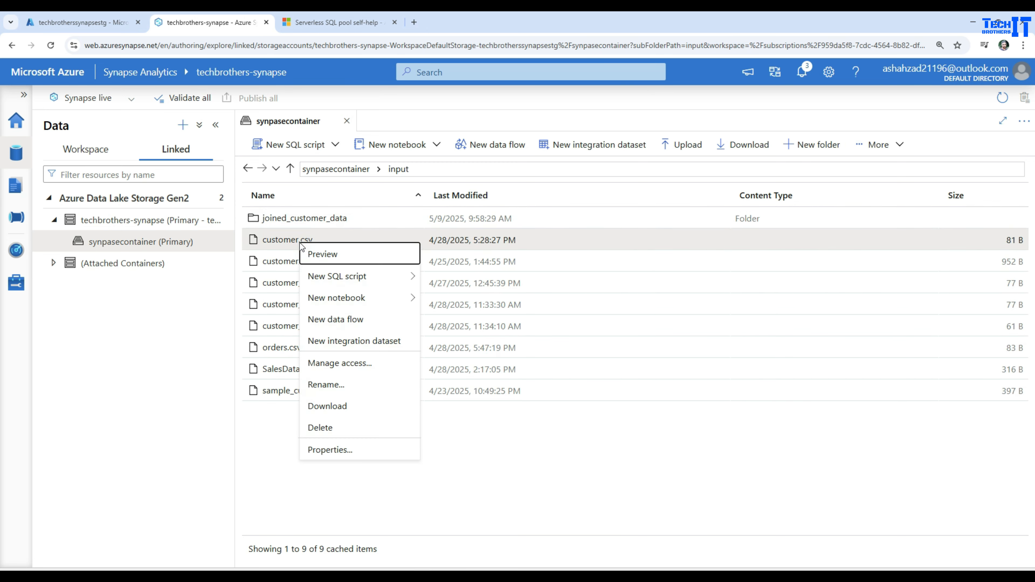
mouse_move(369, 277)
click(448, 276)
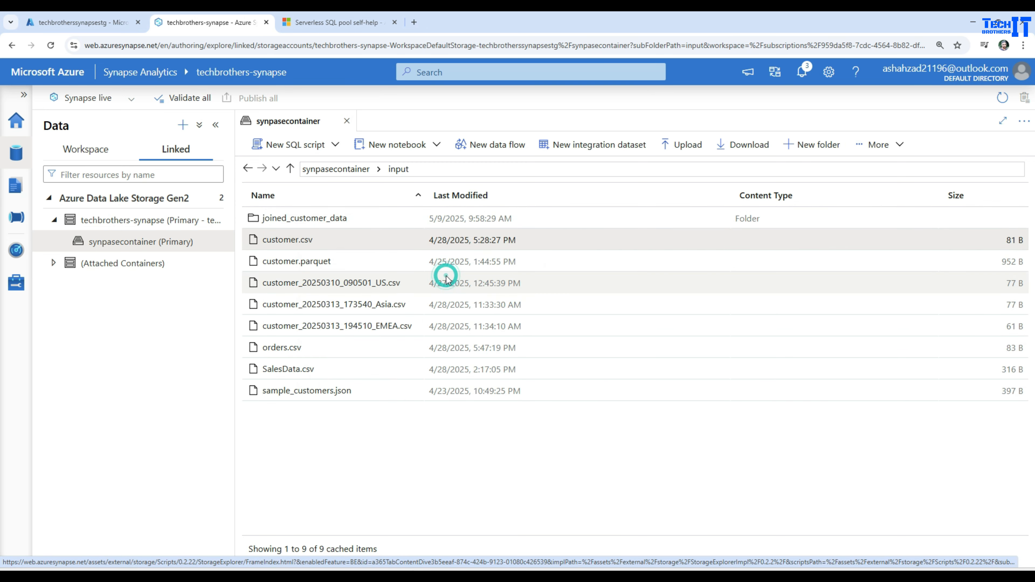
click(263, 145)
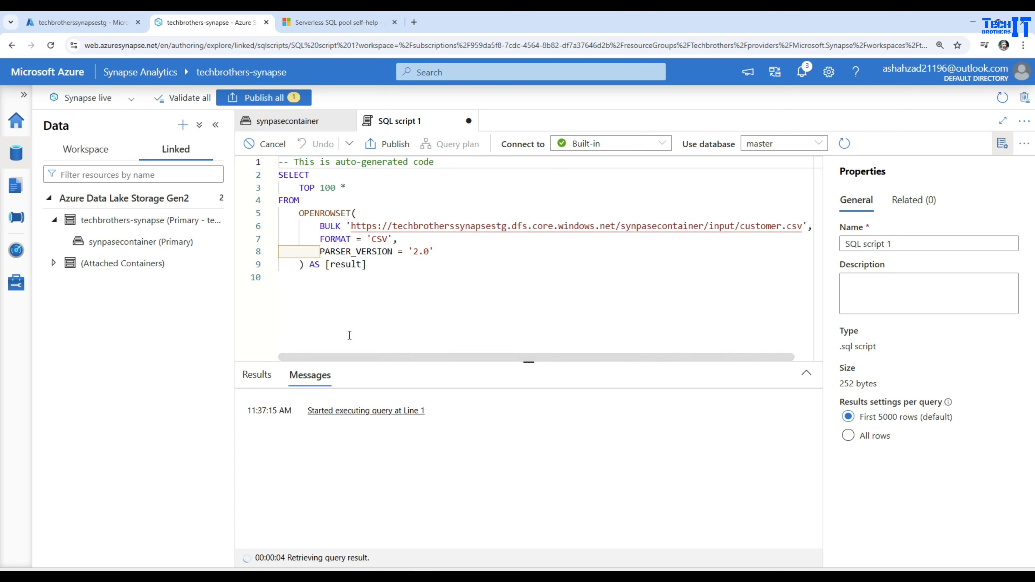
Load customer.csv into a DataFrame in a new notebook and run the generated PySpark cell on TechbroPool.
click(287, 121)
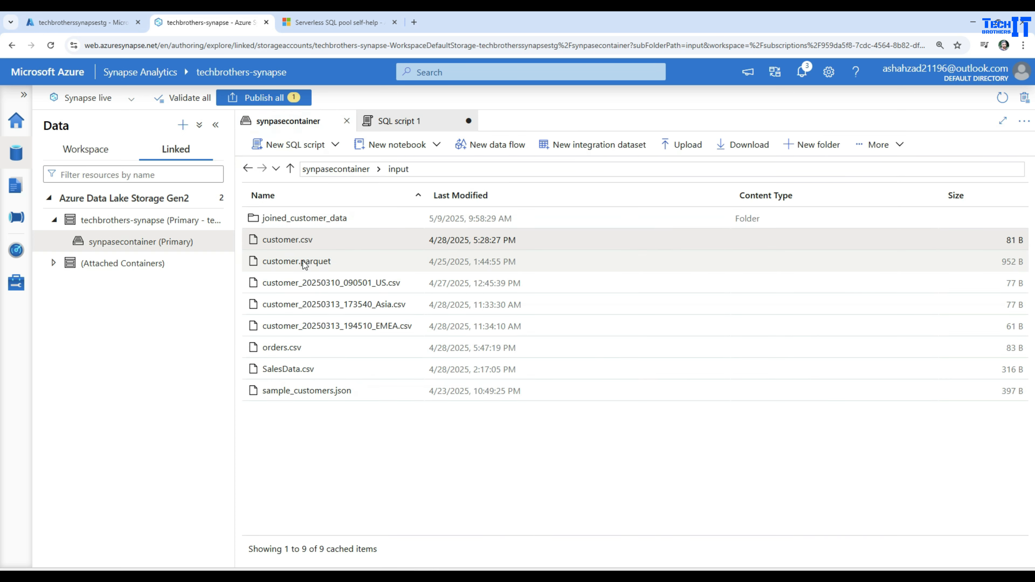
right_click(312, 243)
mouse_move(404, 295)
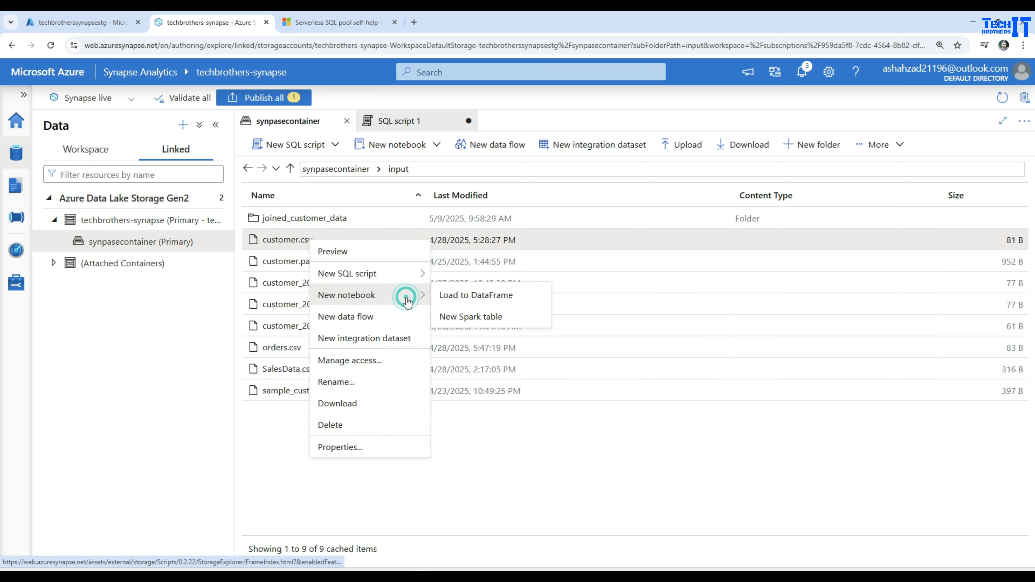
click(463, 303)
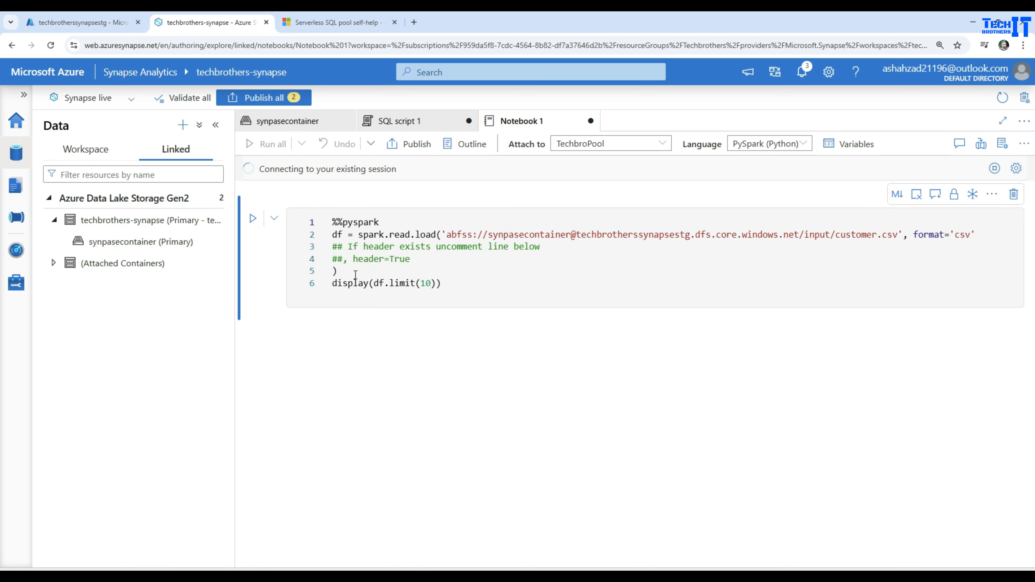
click(252, 218)
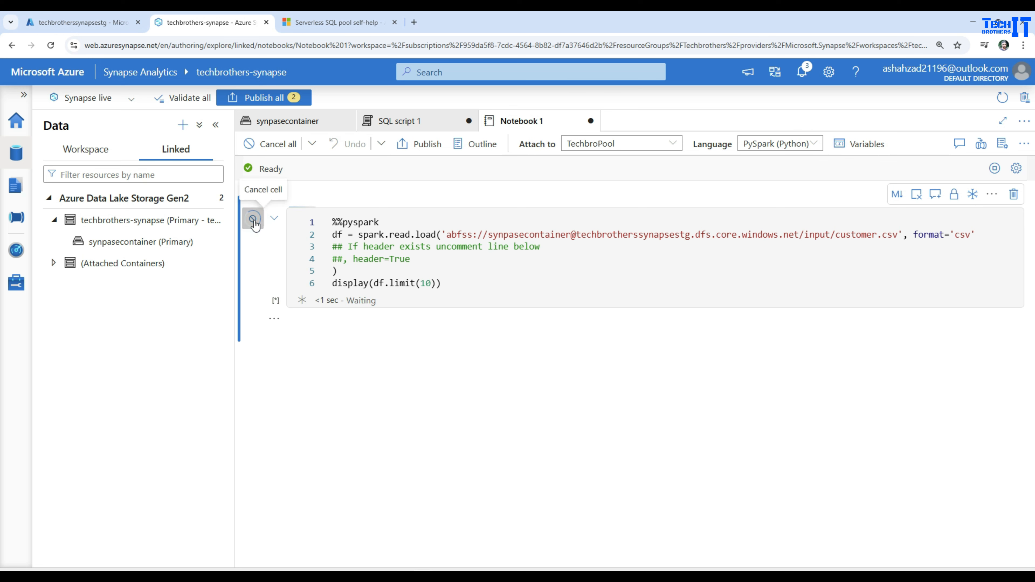
Examine the abfss path in the PySpark cell, including its container, storage account, and input folder parts.
click(343, 235)
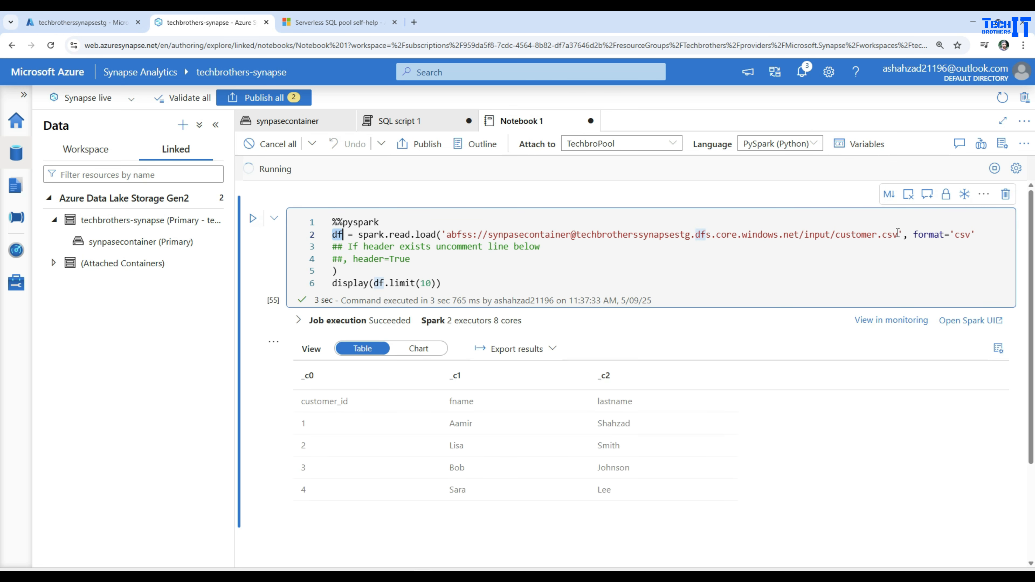
drag(898, 234, 566, 234)
click(488, 235)
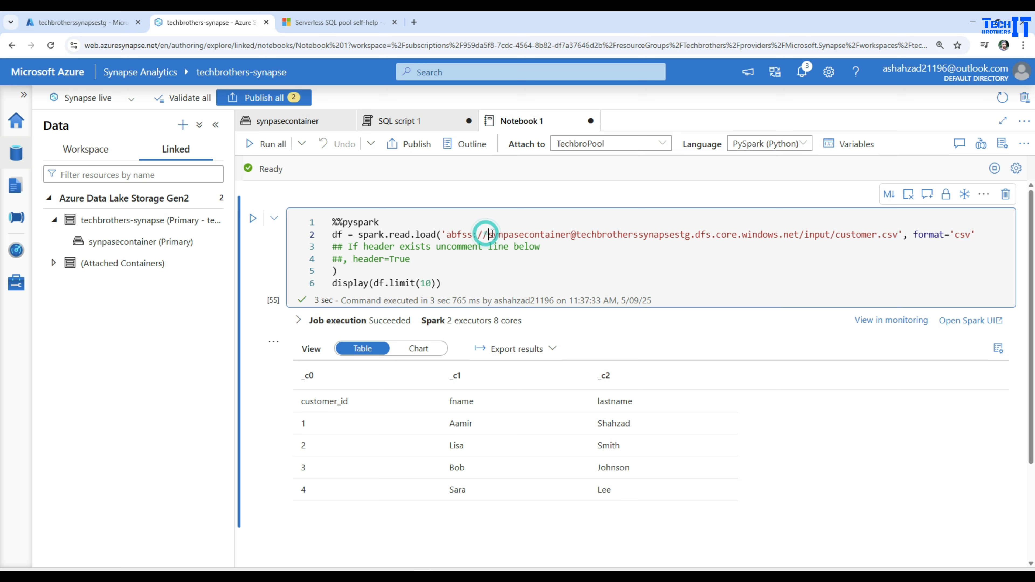
double_click(607, 234)
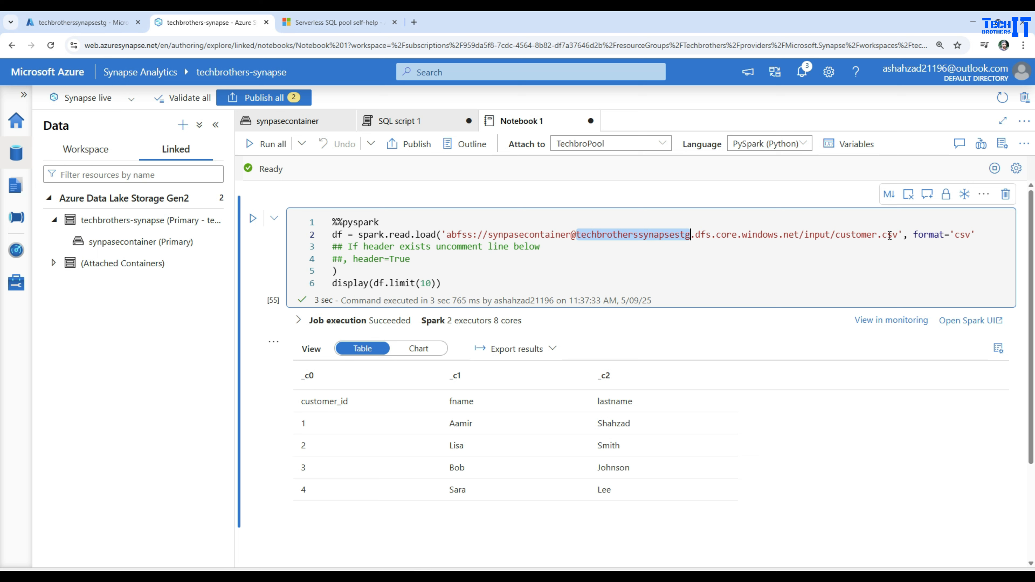
click(810, 236)
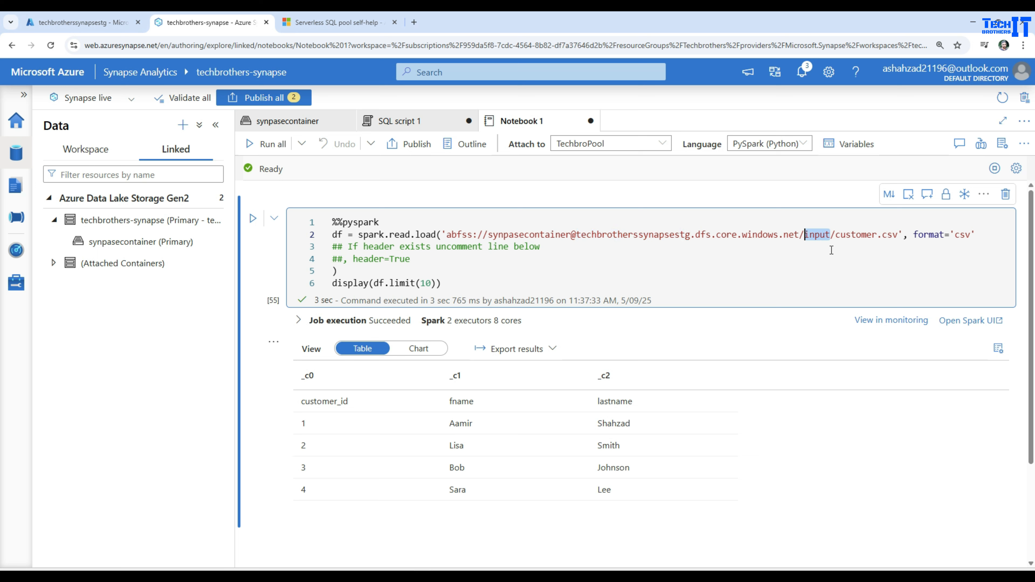
Revisit the container and storage account, and read the steps for mounting external storage in the Paint notes.
click(287, 121)
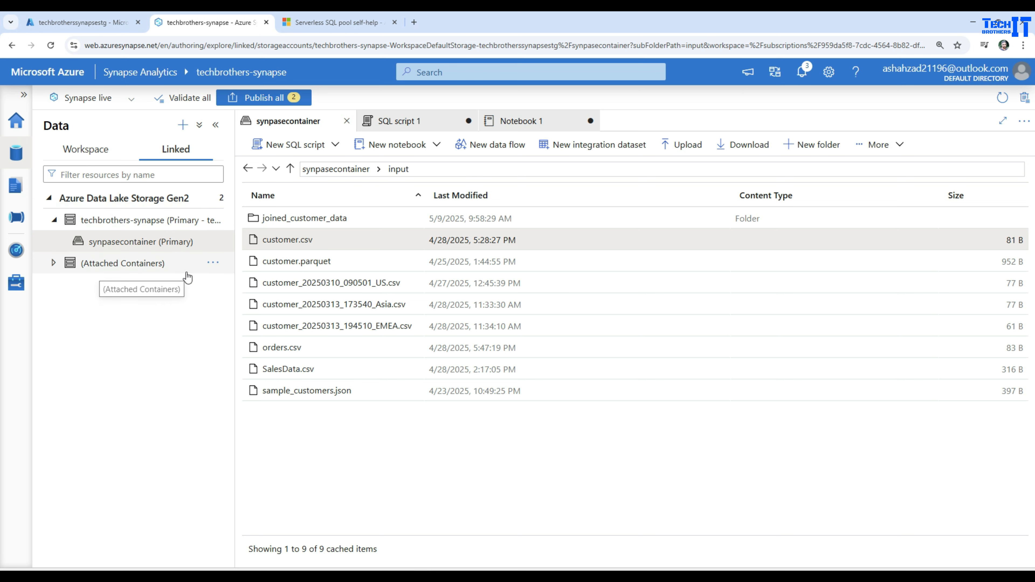
click(58, 17)
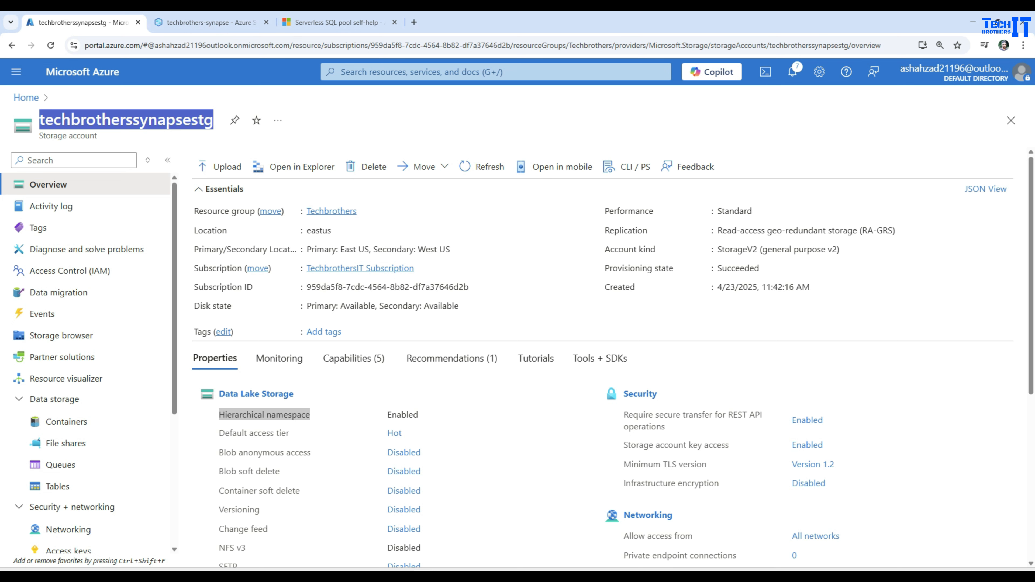
click(521, 574)
scroll(640, 322, down, 3)
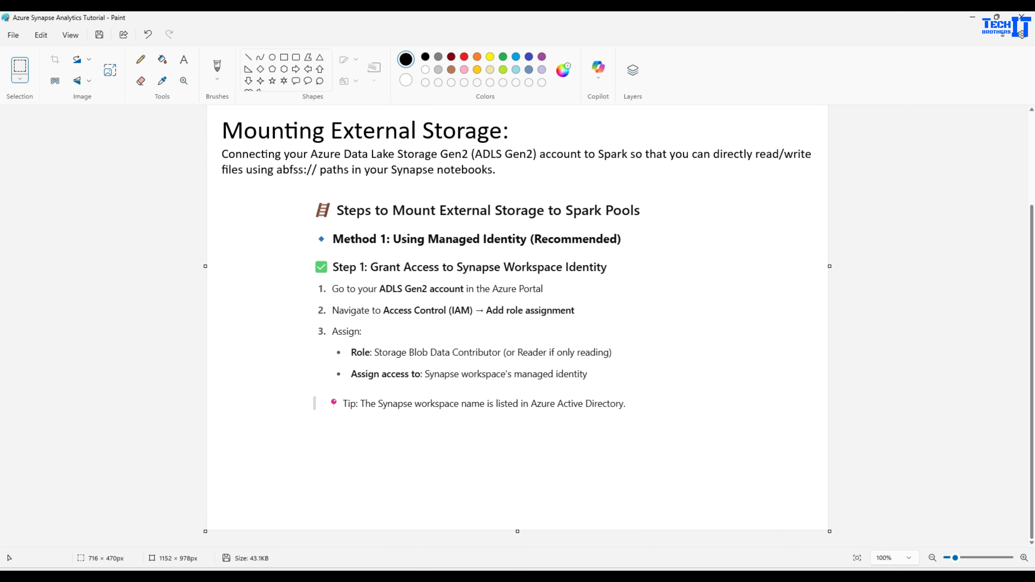
Switch back to the Azure portal in Chrome and start creating a new storage account.
mouse_move(424, 575)
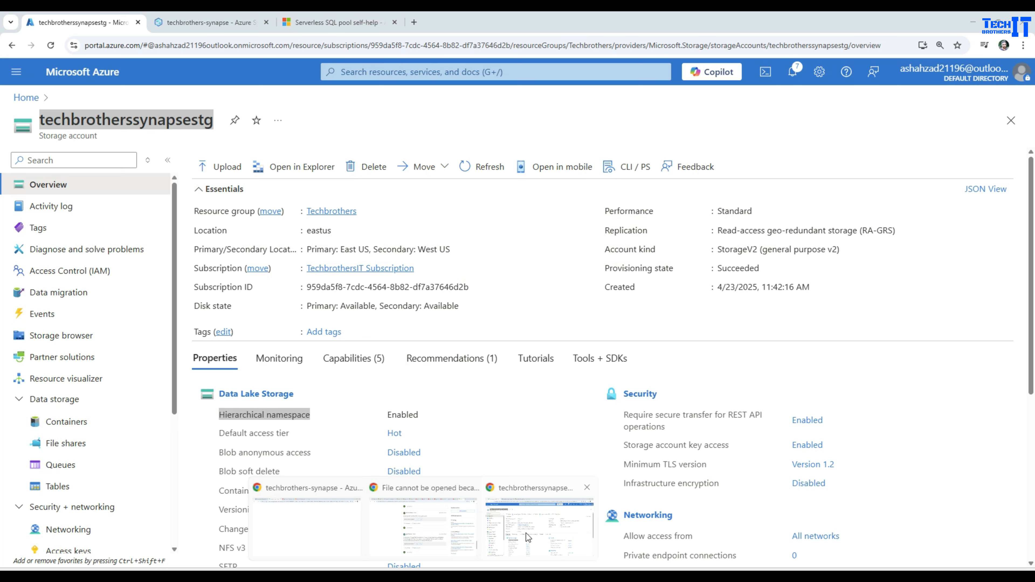
click(526, 533)
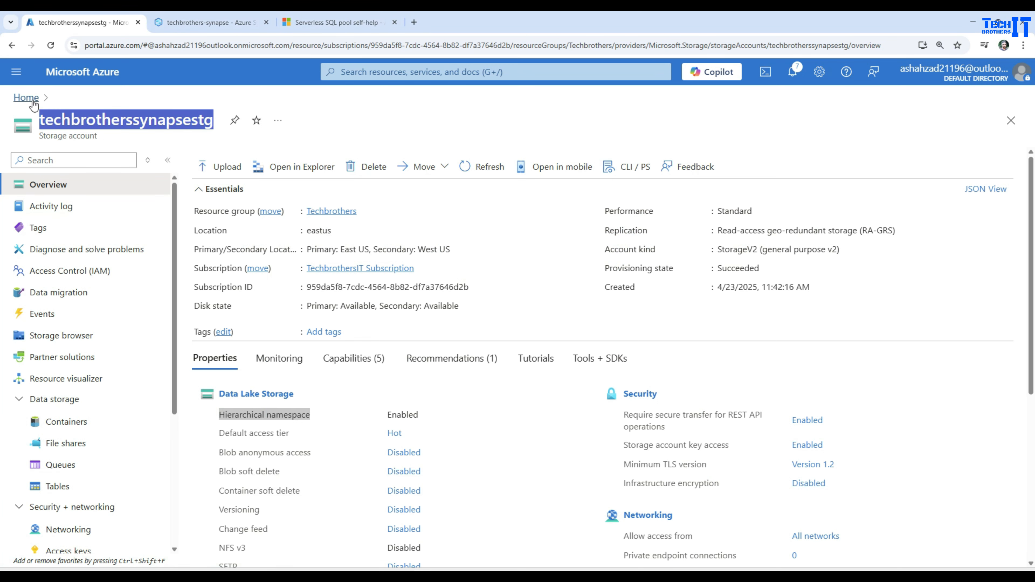
click(32, 100)
click(258, 154)
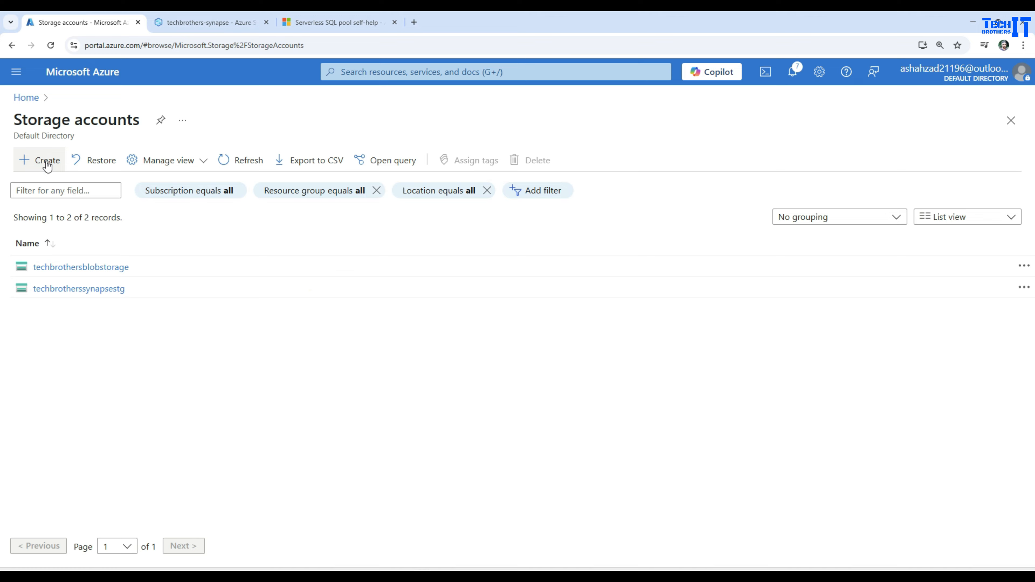
click(46, 161)
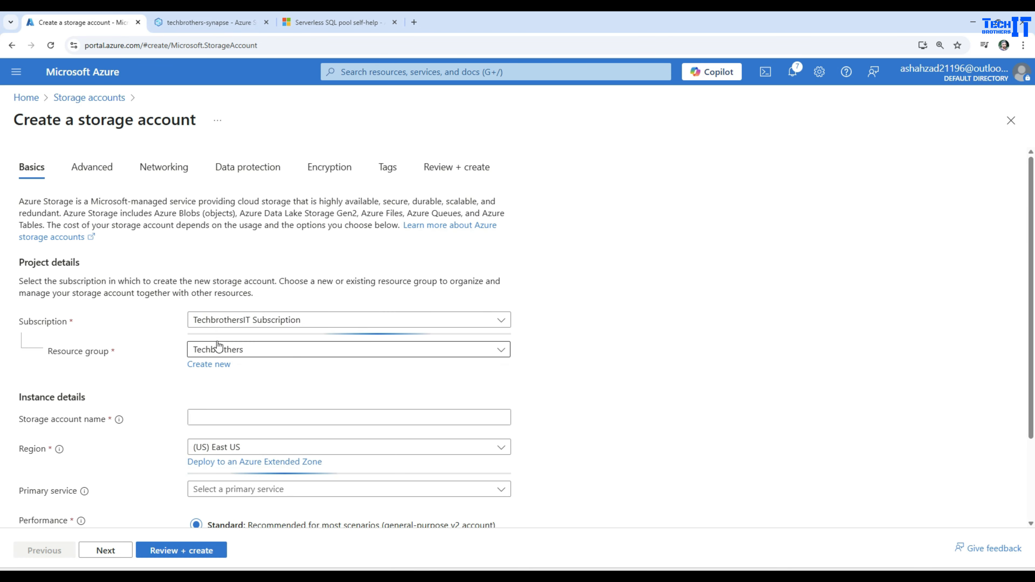
Name the storage account adlsgen2techbrothers and proceed to the review of its settings.
click(235, 417)
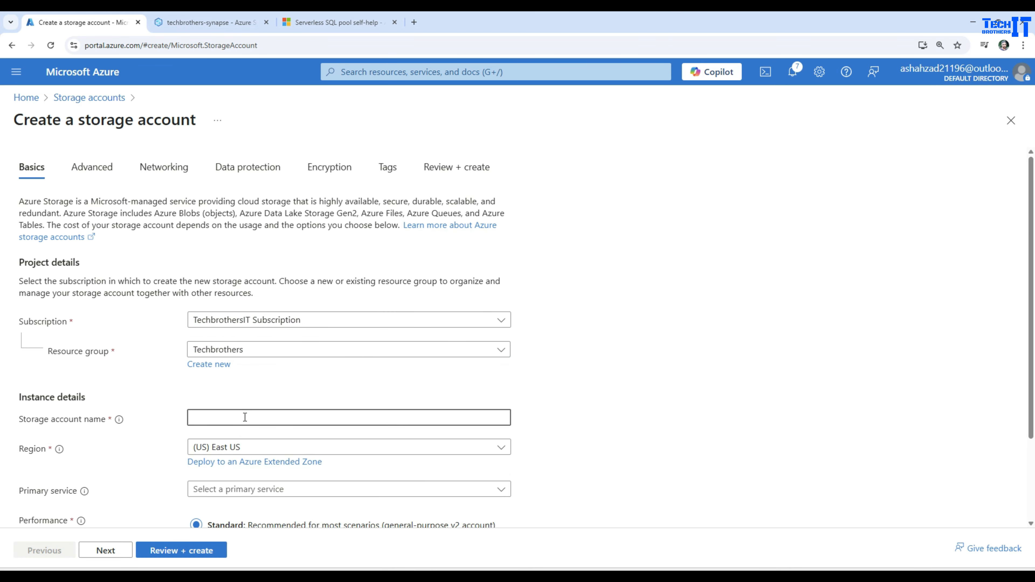
text(adls)
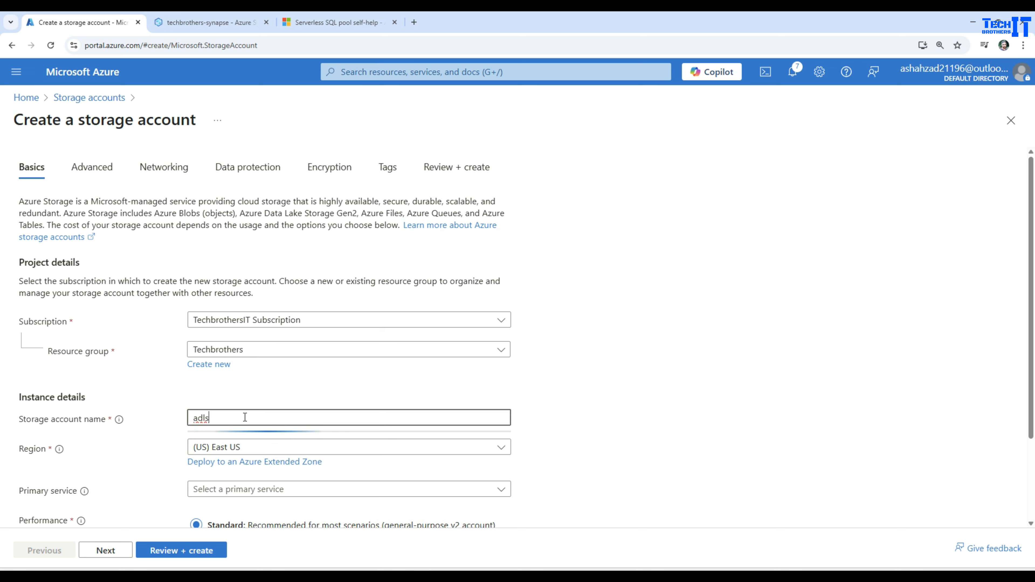
text(gen2techbrothers)
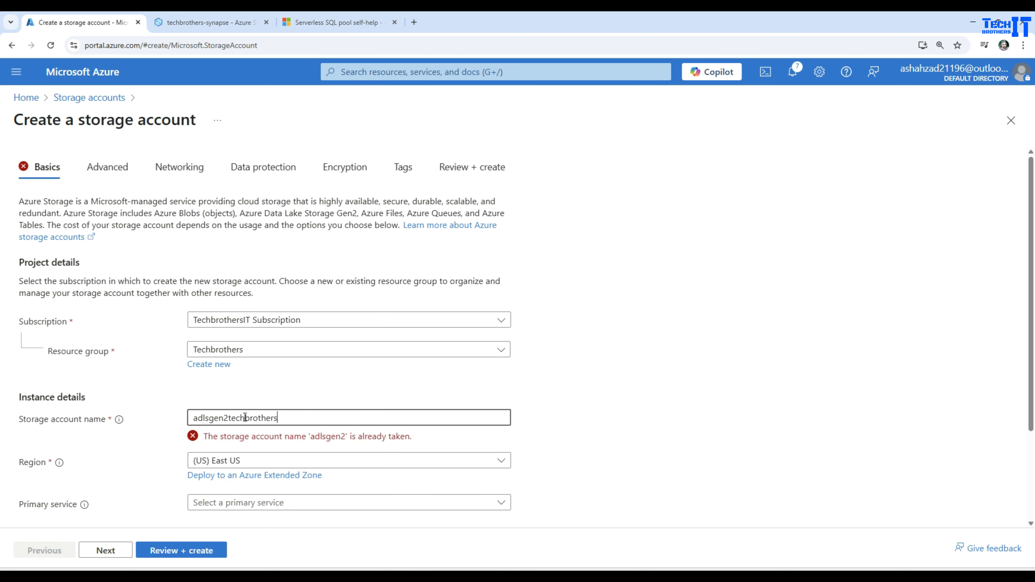
scroll(221, 309, down, 3)
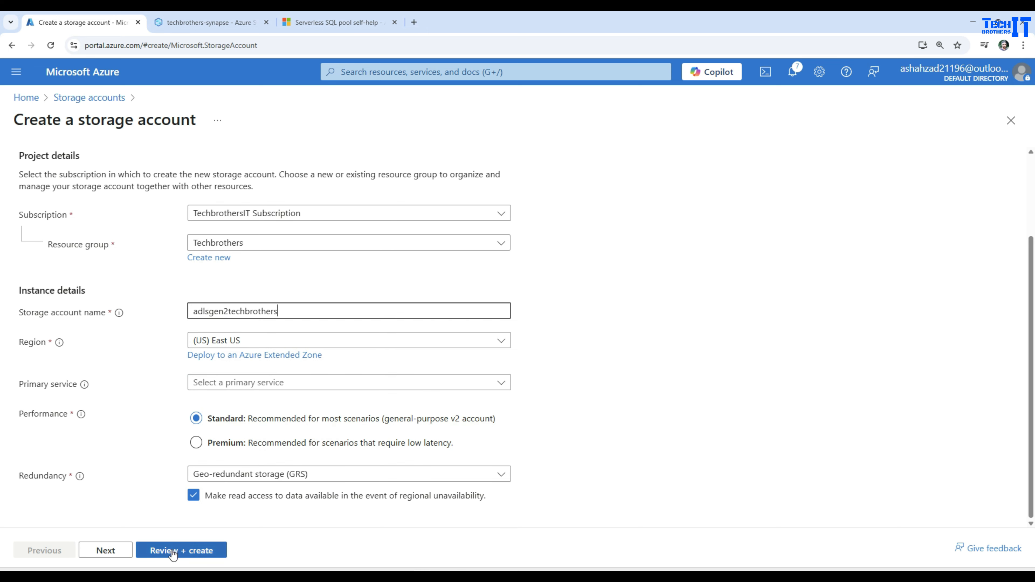
click(151, 551)
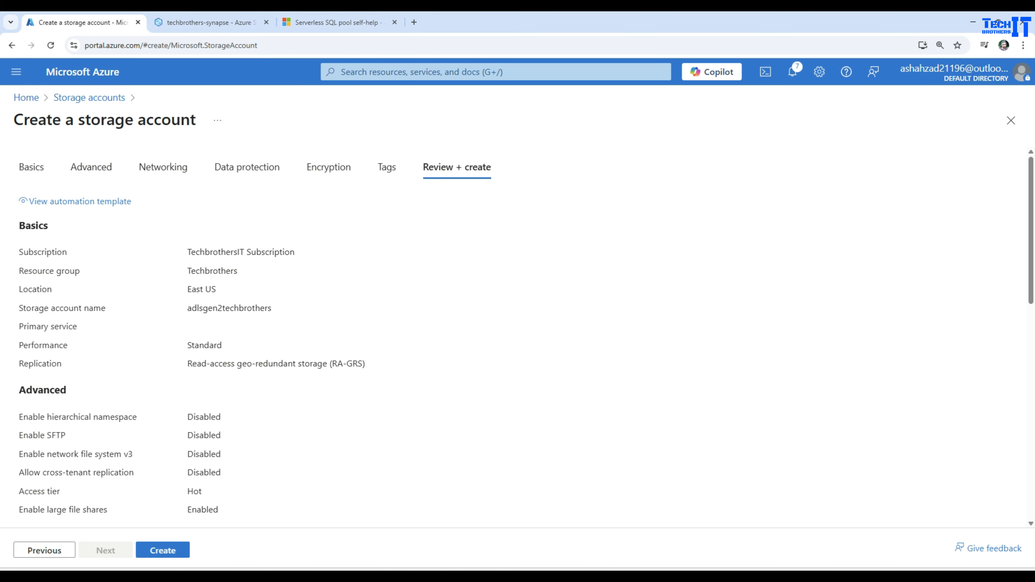
Return to the storage account's advanced settings and enable hierarchical namespace.
click(48, 554)
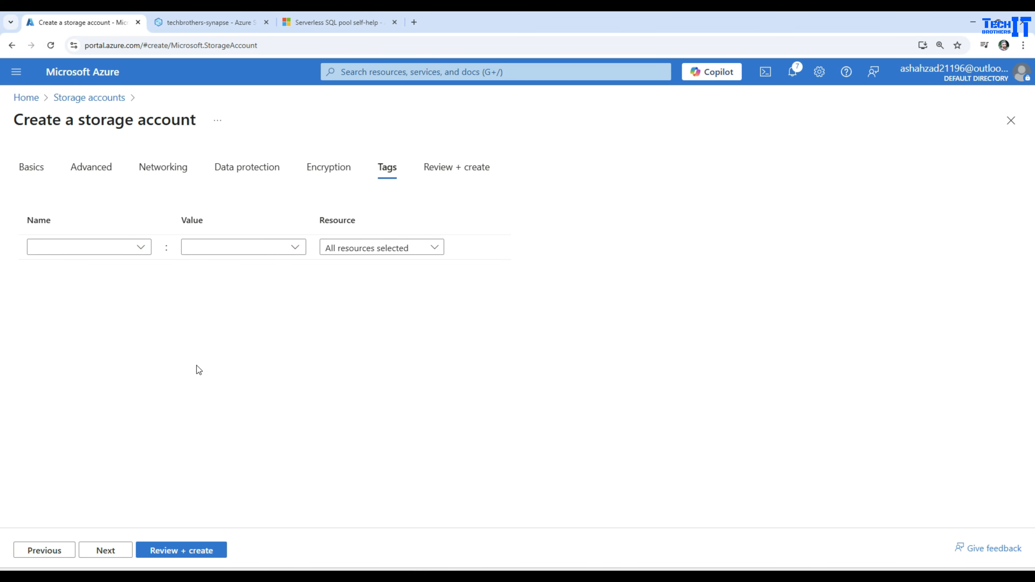
click(91, 166)
scroll(300, 328, down, 5)
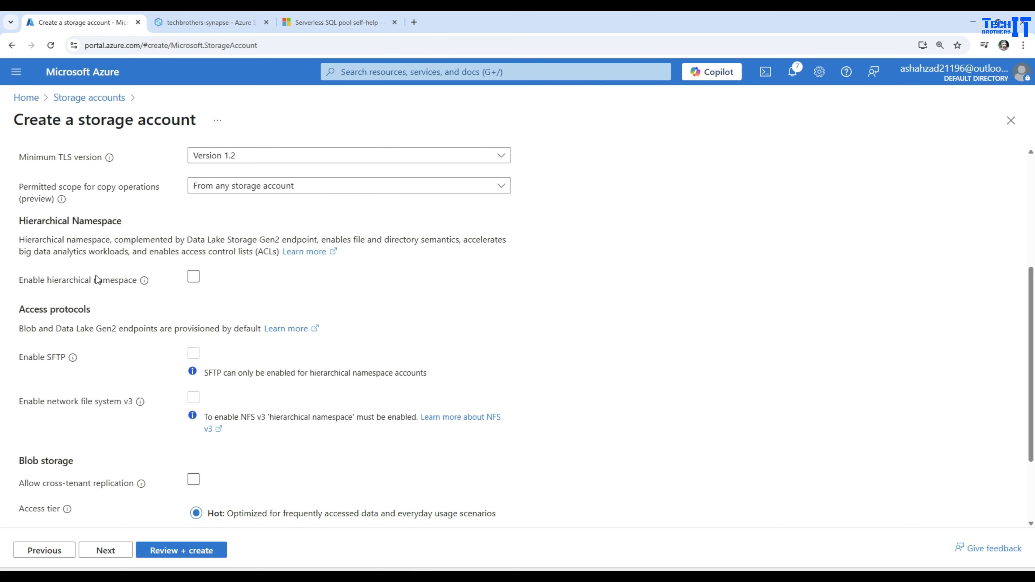
click(195, 277)
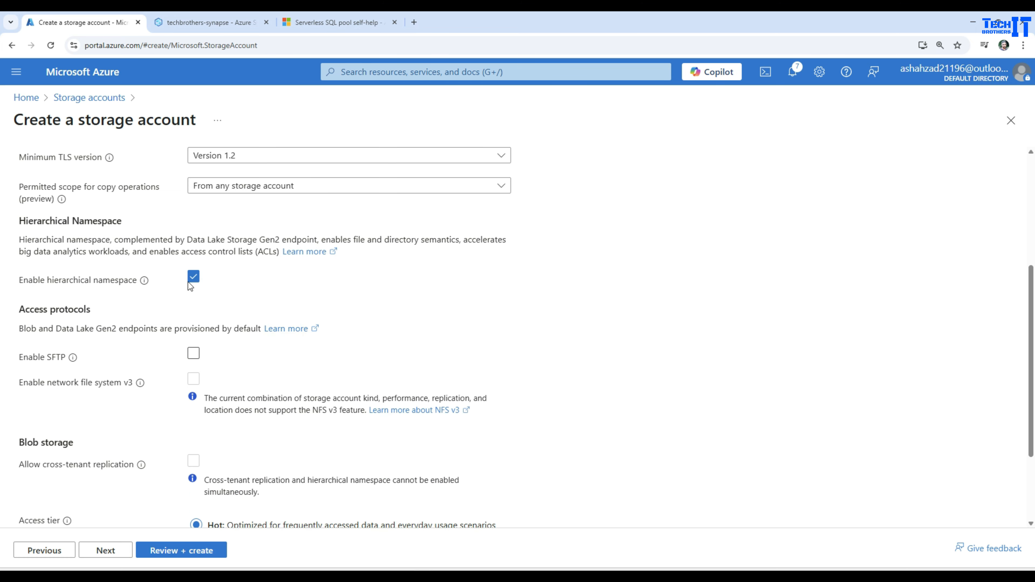
scroll(223, 340, up, 5)
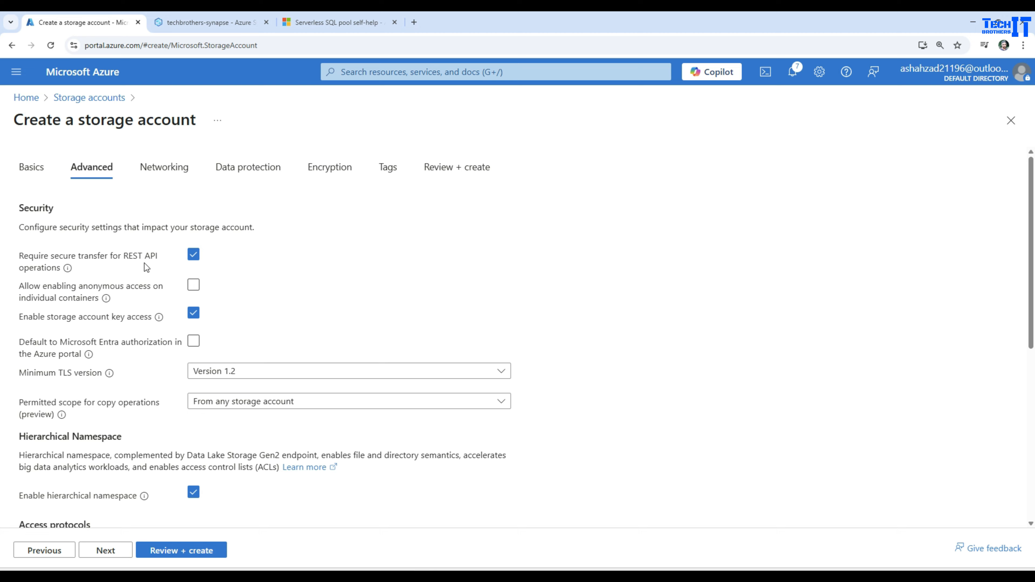
Recheck the basic and advanced settings, including the Data Lake Storage Gen2 note, and create the storage account.
click(48, 165)
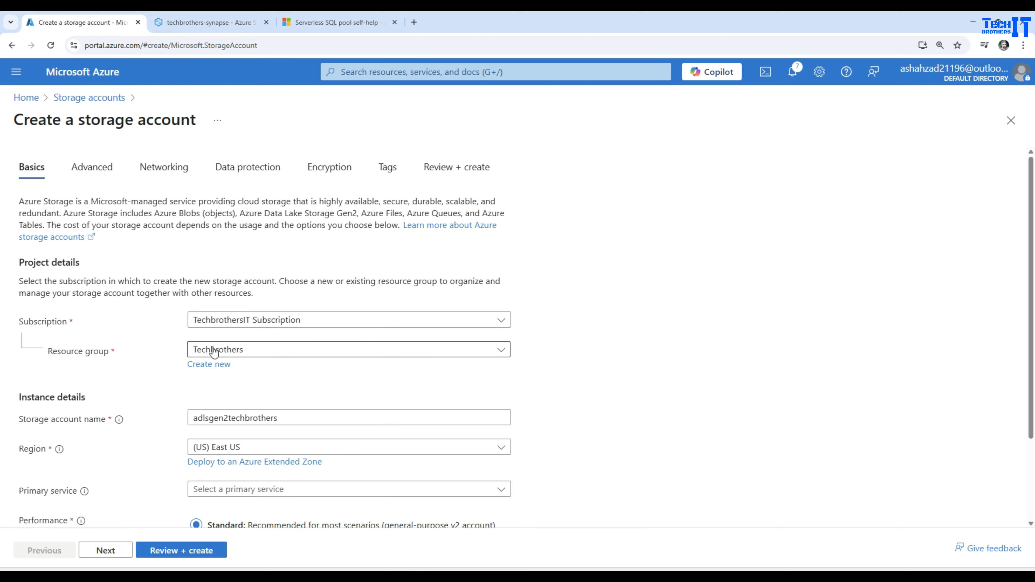
scroll(266, 400, down, 3)
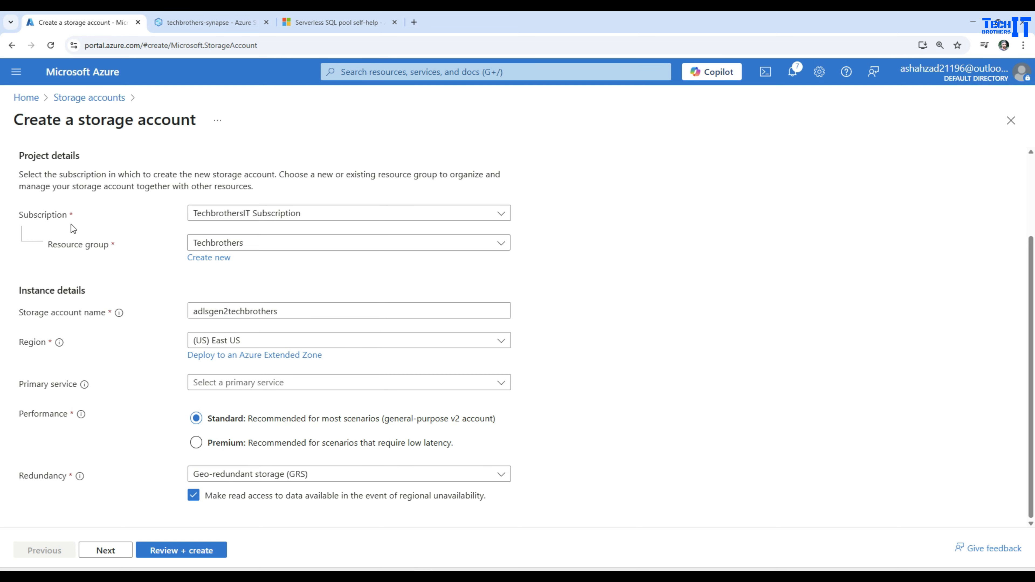
scroll(88, 236, up, 3)
click(87, 181)
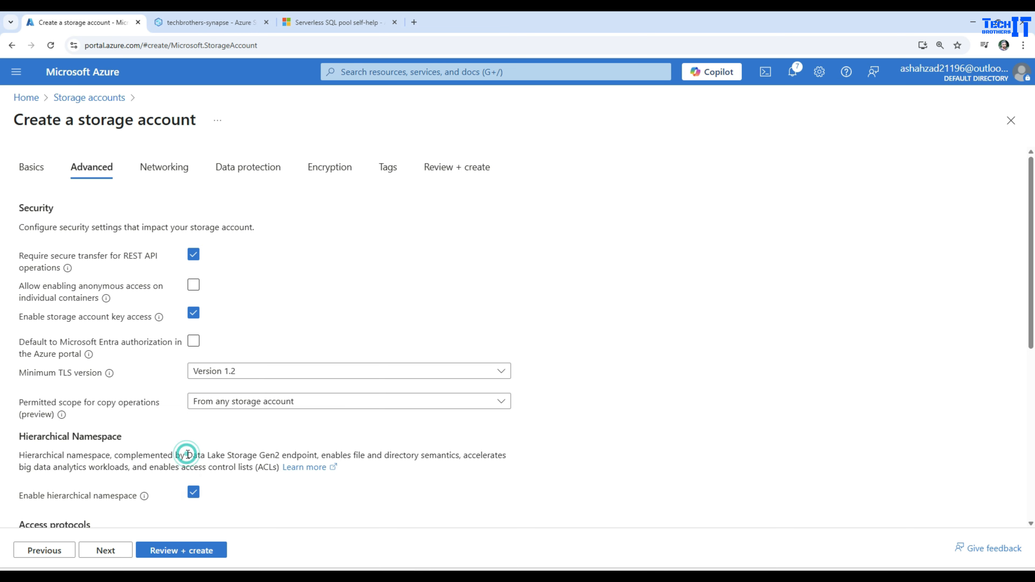
drag(187, 455, 292, 454)
click(193, 550)
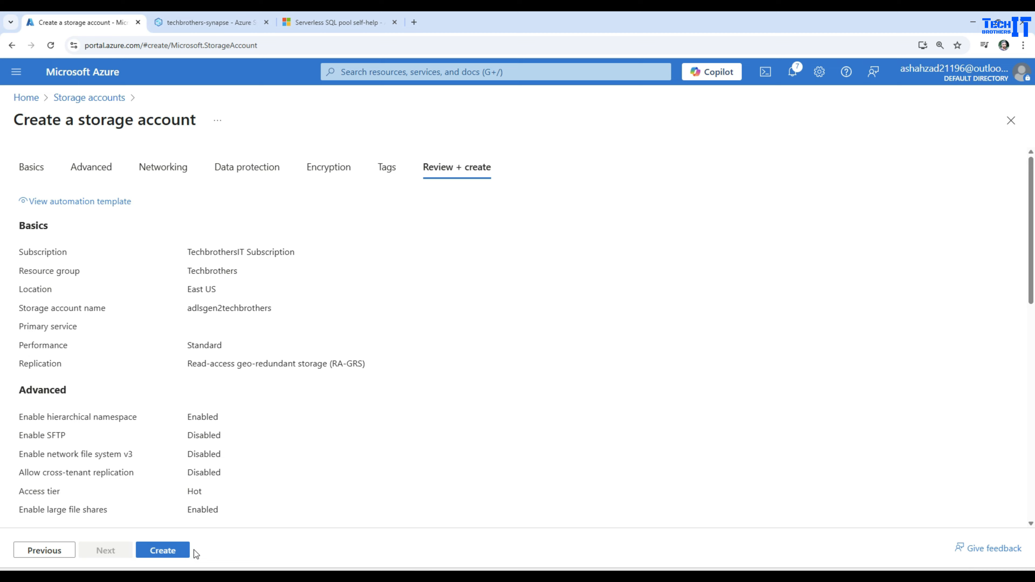
click(170, 552)
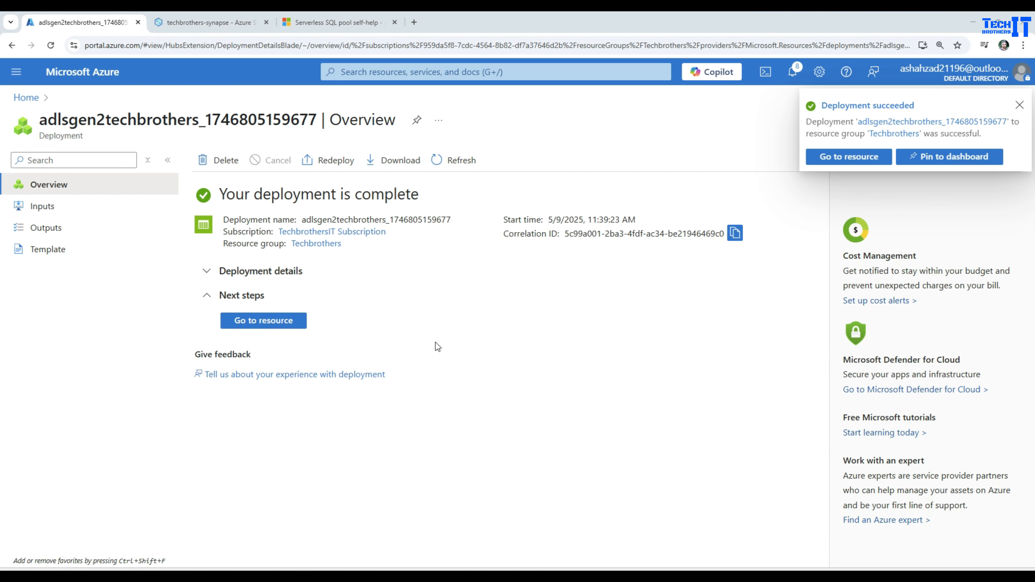
Open the deployed adlsgen2techbrothers storage account and create a container named testcontainer.
click(271, 314)
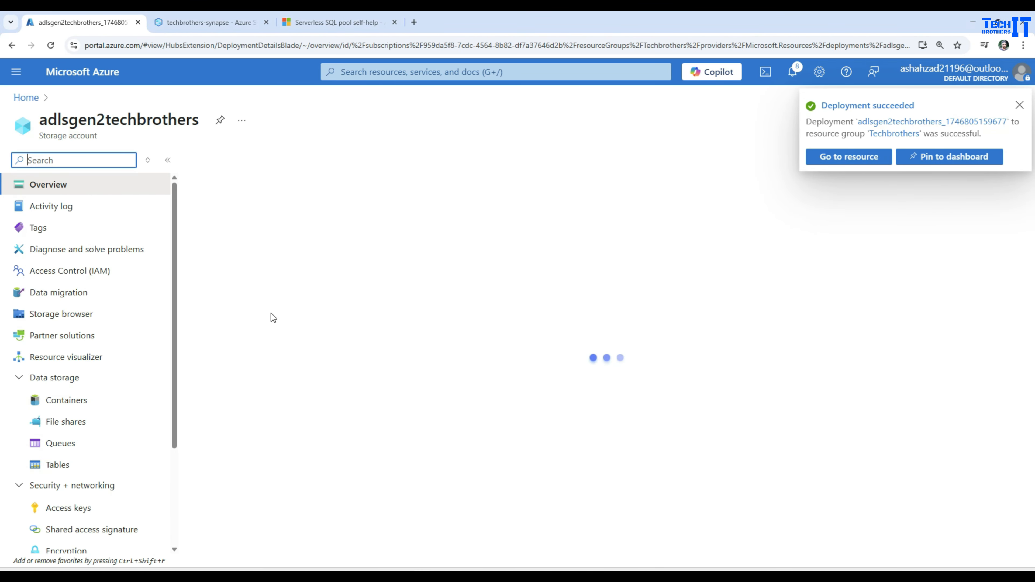
click(1020, 107)
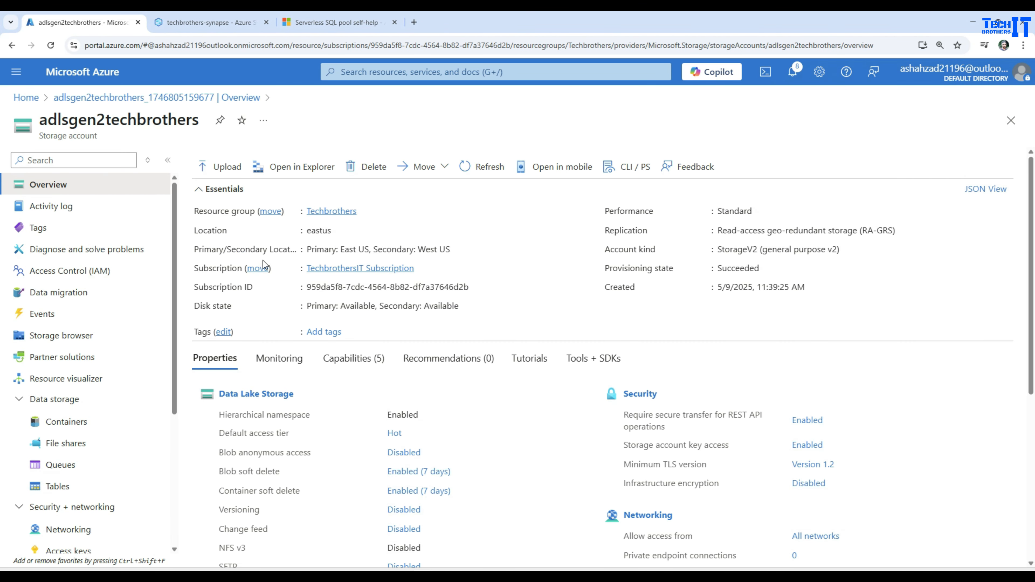
click(67, 422)
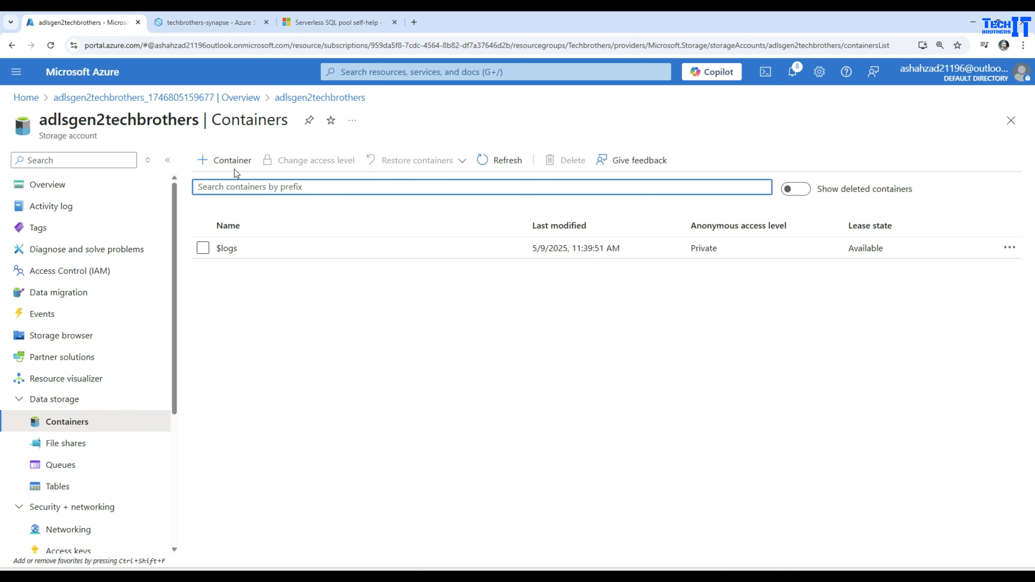
click(234, 167)
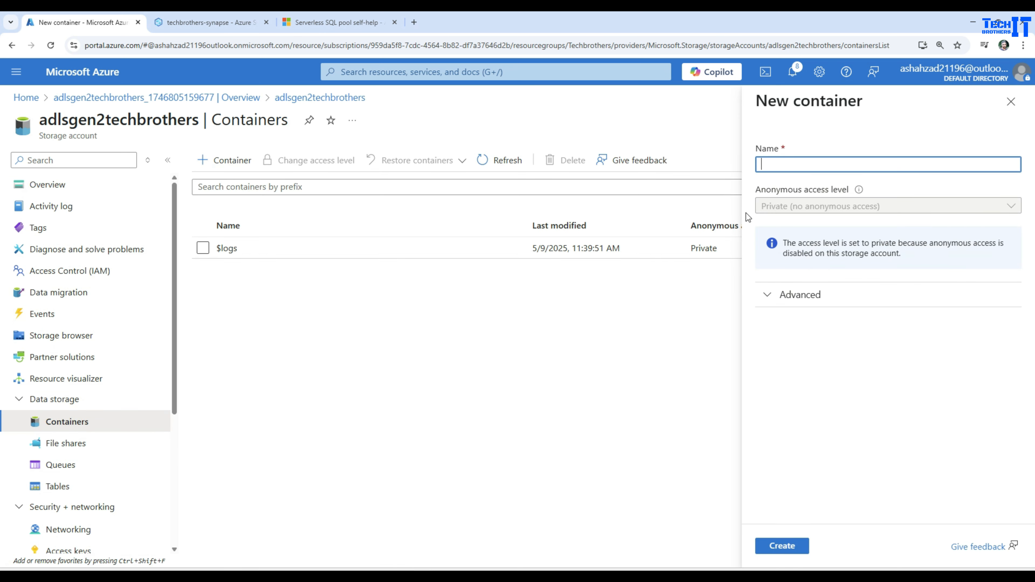
text(testcontainer)
key(Return)
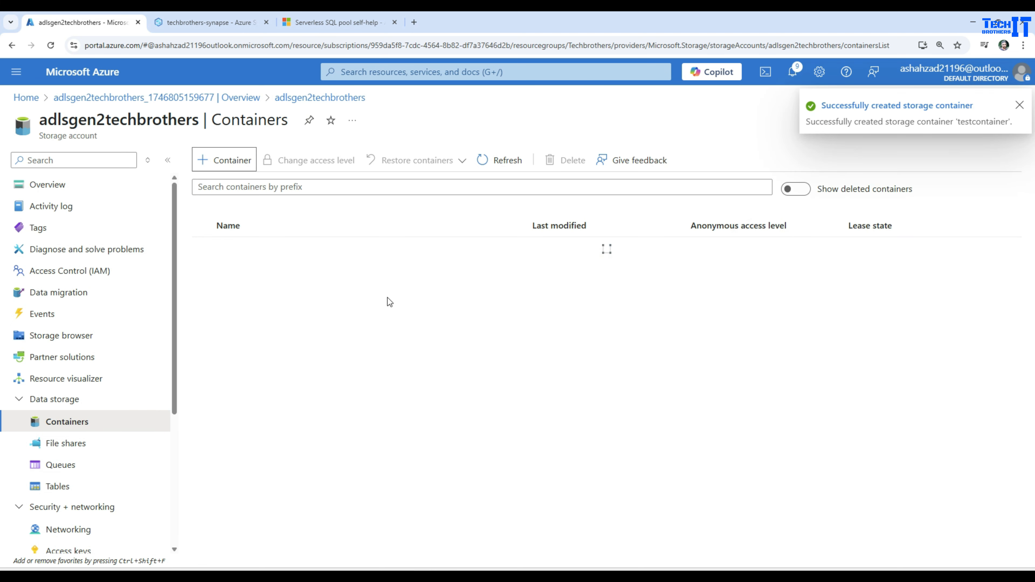
Open testcontainer and add a directory named inputdirectory.
click(247, 270)
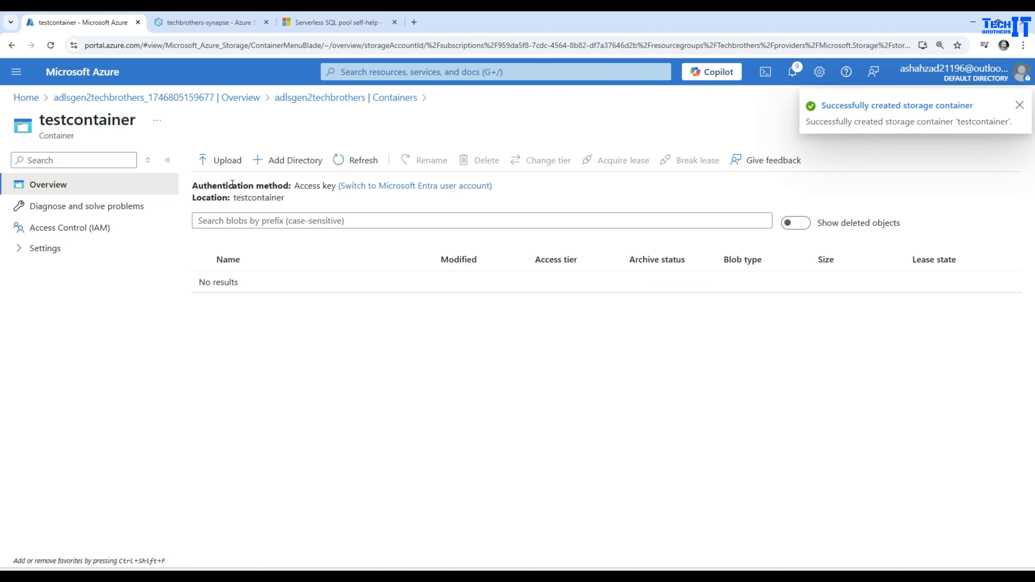
click(274, 159)
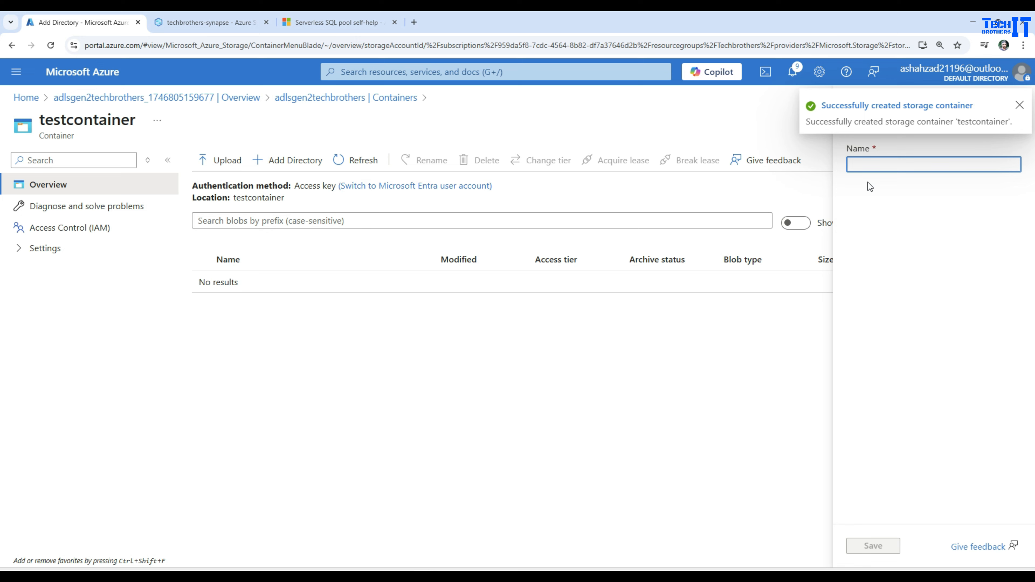
text(inputd)
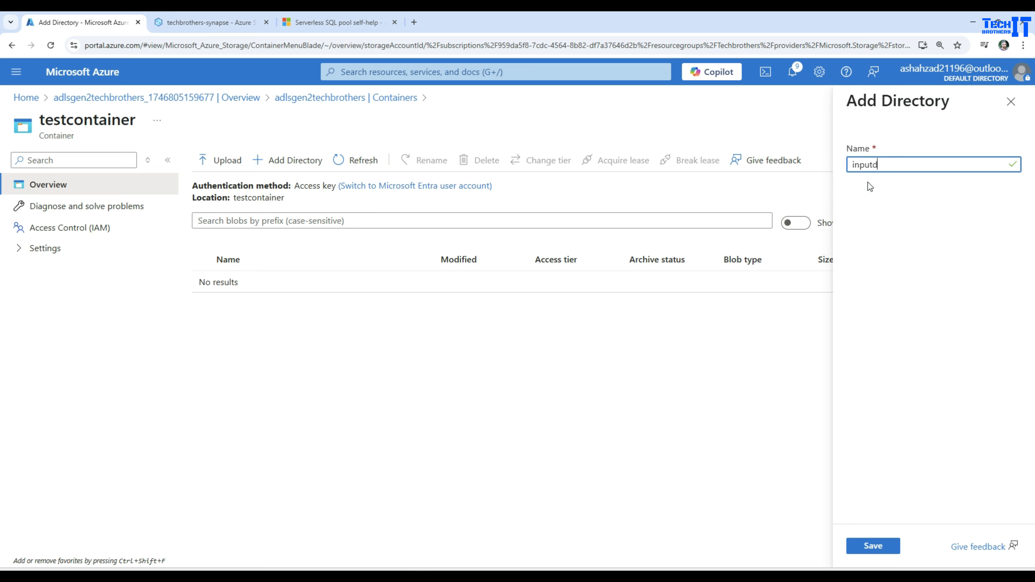
text(irectory)
click(873, 545)
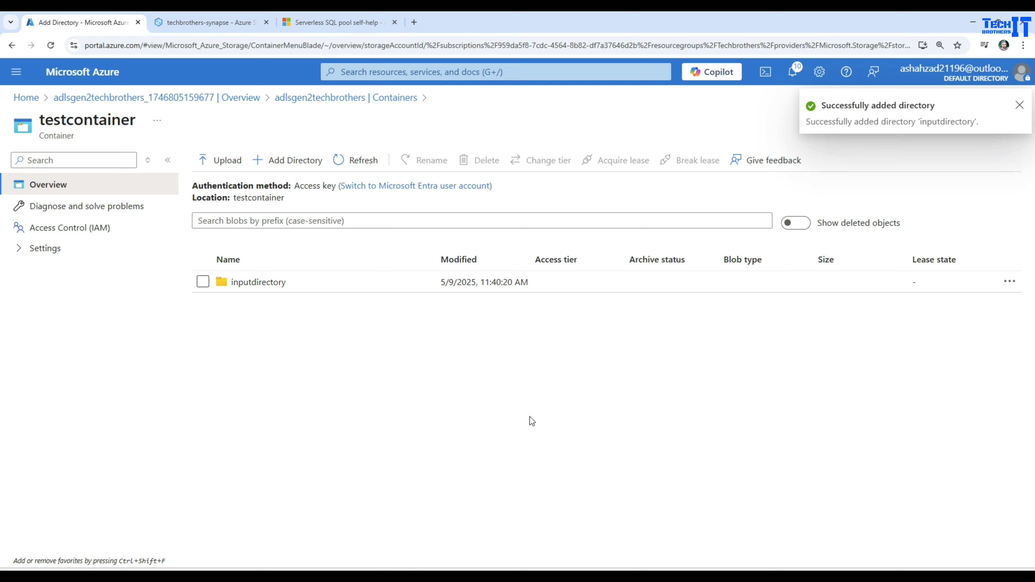
Upload customer_20250313_194510_EMEA (1).csv from the Downloads folder into inputdirectory.
click(257, 289)
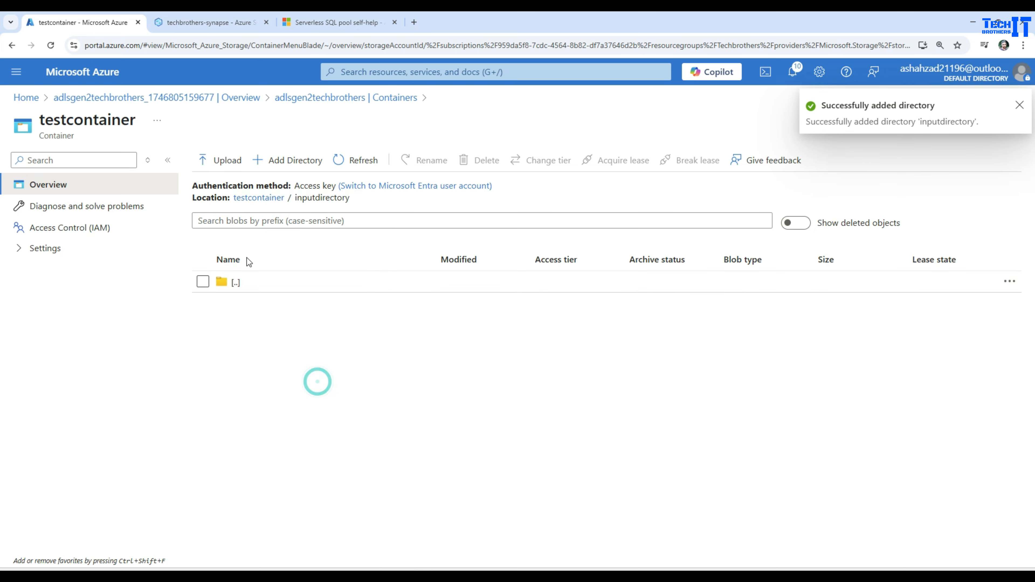
click(218, 160)
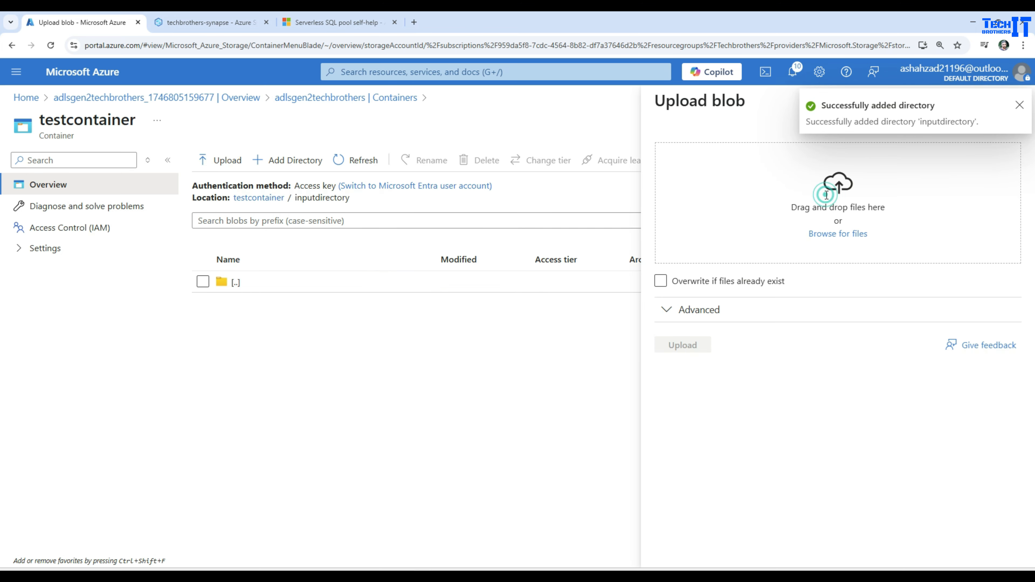
click(822, 235)
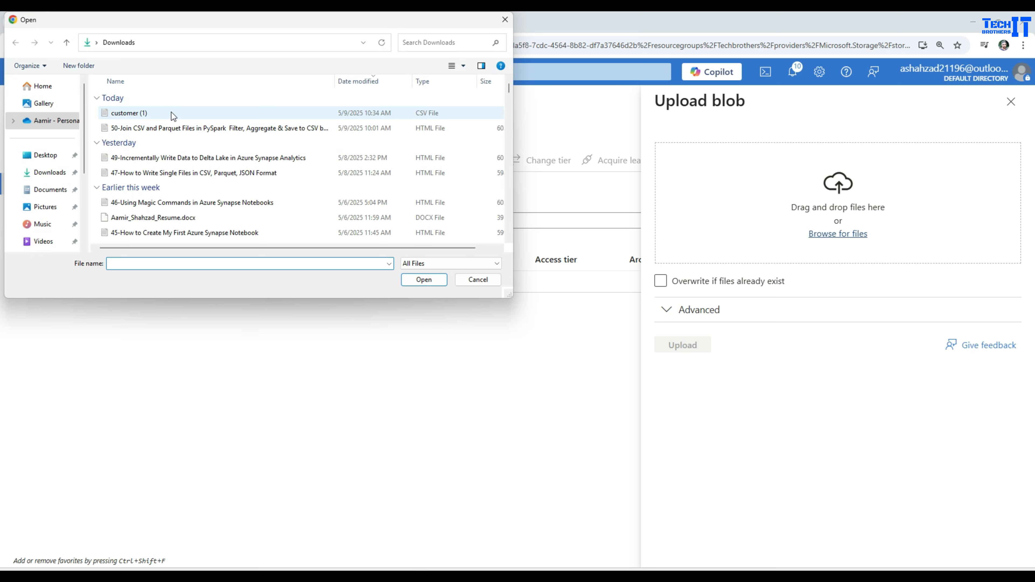
click(173, 116)
scroll(174, 116, down, 10)
click(174, 116)
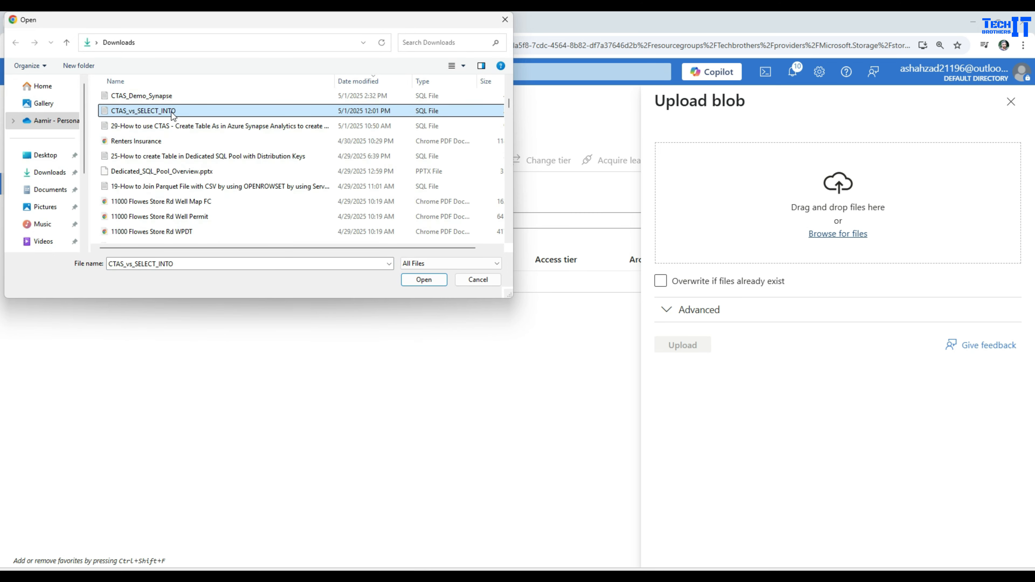
key(c)
key(c)
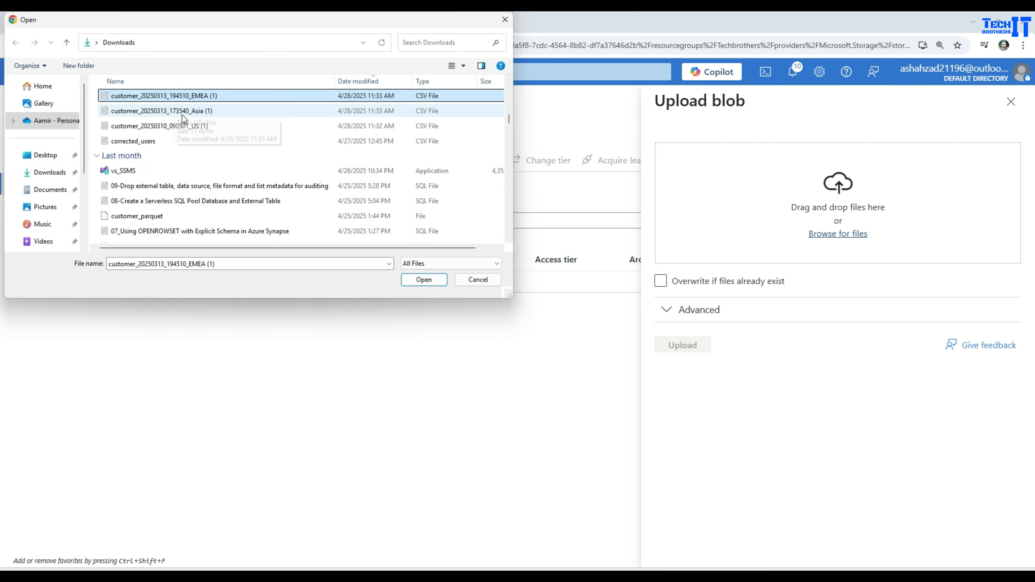
scroll(192, 124, up, 2)
key(Down)
key(Down)
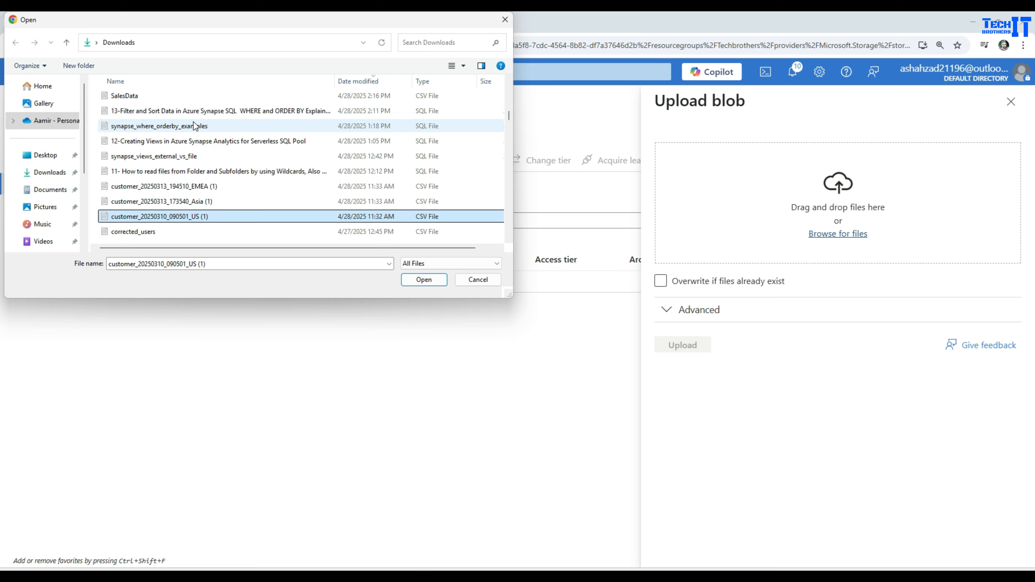
click(166, 186)
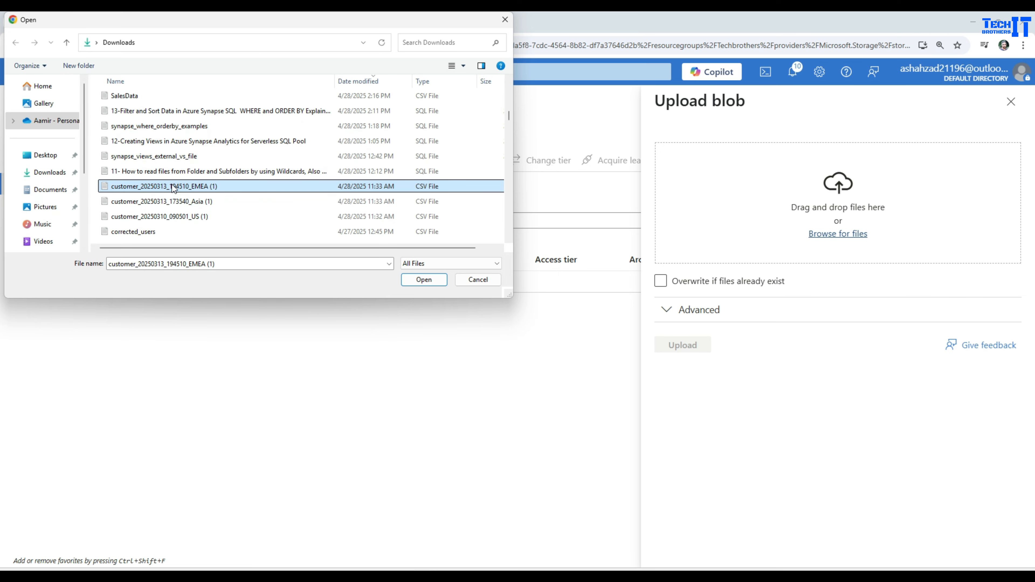
click(423, 281)
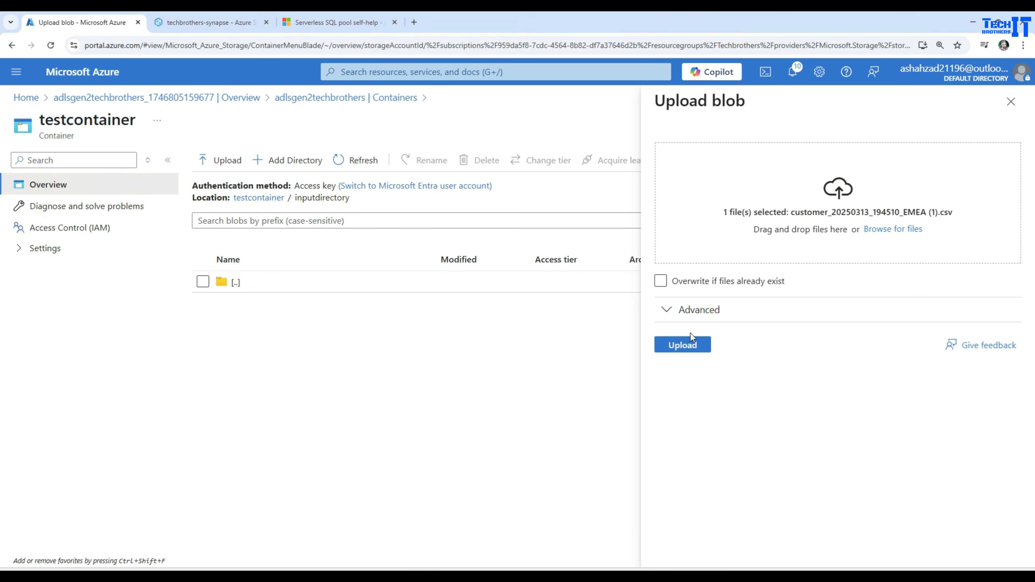
click(691, 338)
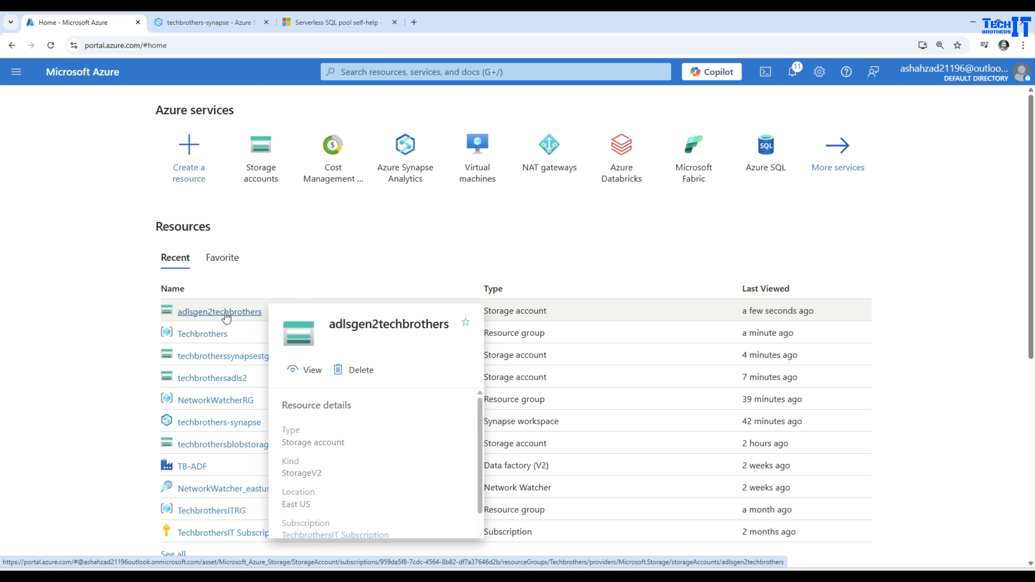
Look at the linked storage in Synapse Studio, and reopen inputdirectory in the adlsgen2techbrothers account's testcontainer to examine its contents.
click(154, 20)
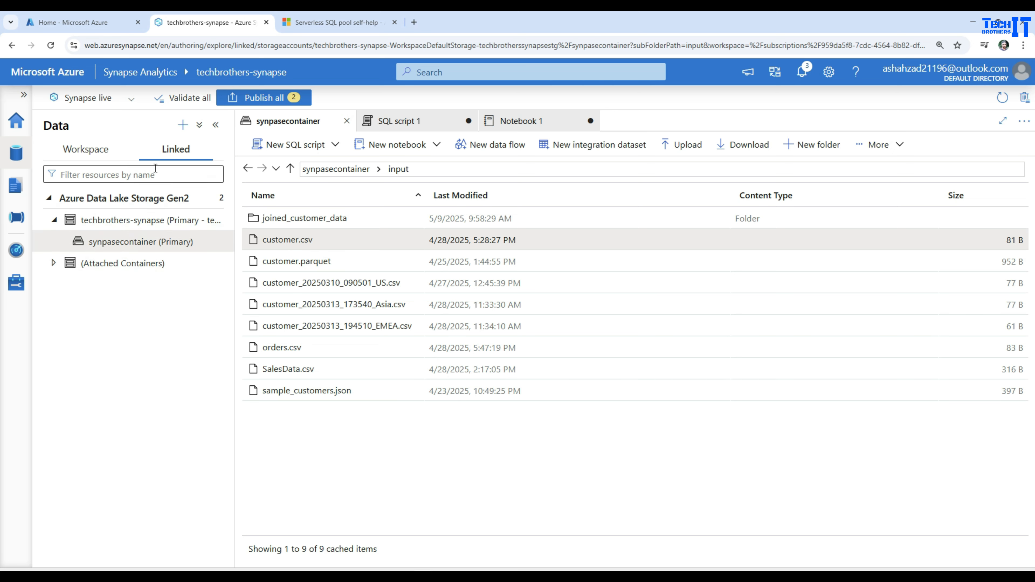
click(81, 23)
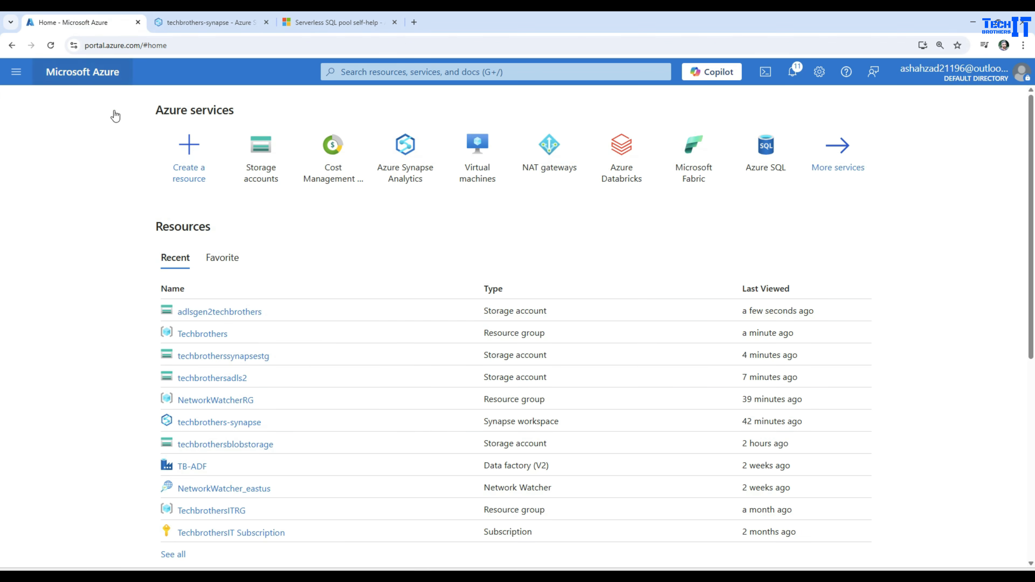
click(219, 312)
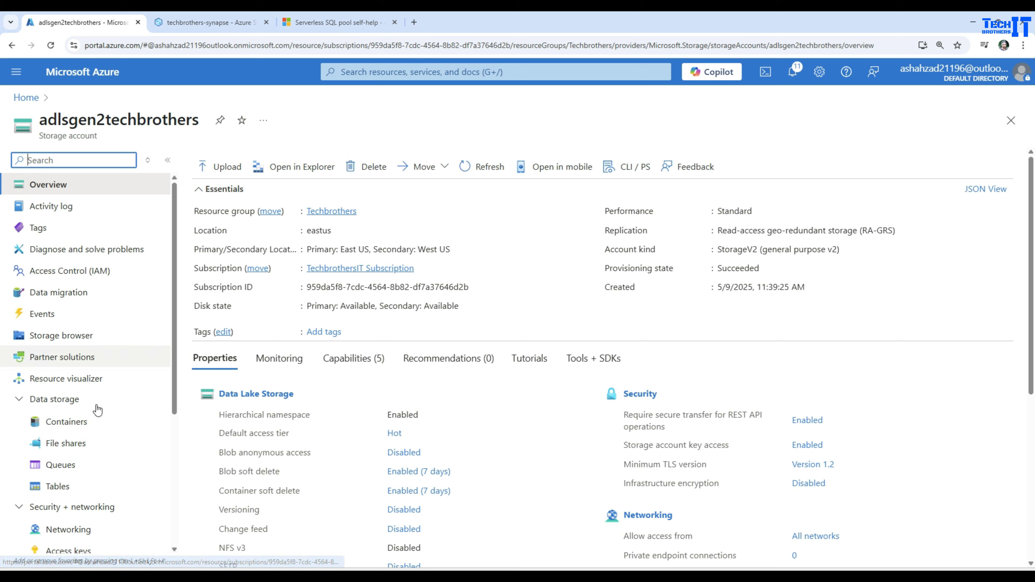
click(70, 422)
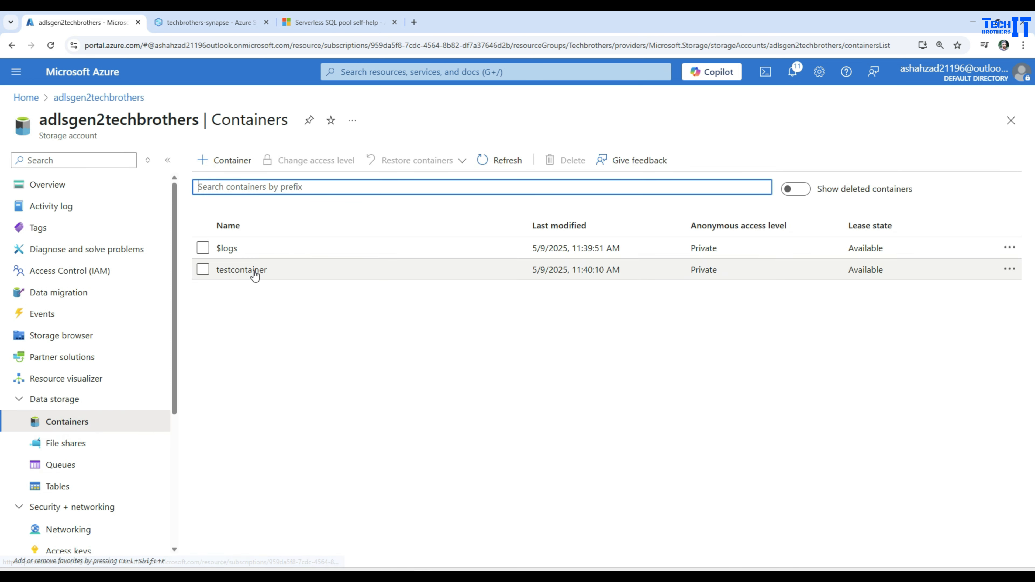
click(255, 276)
click(239, 280)
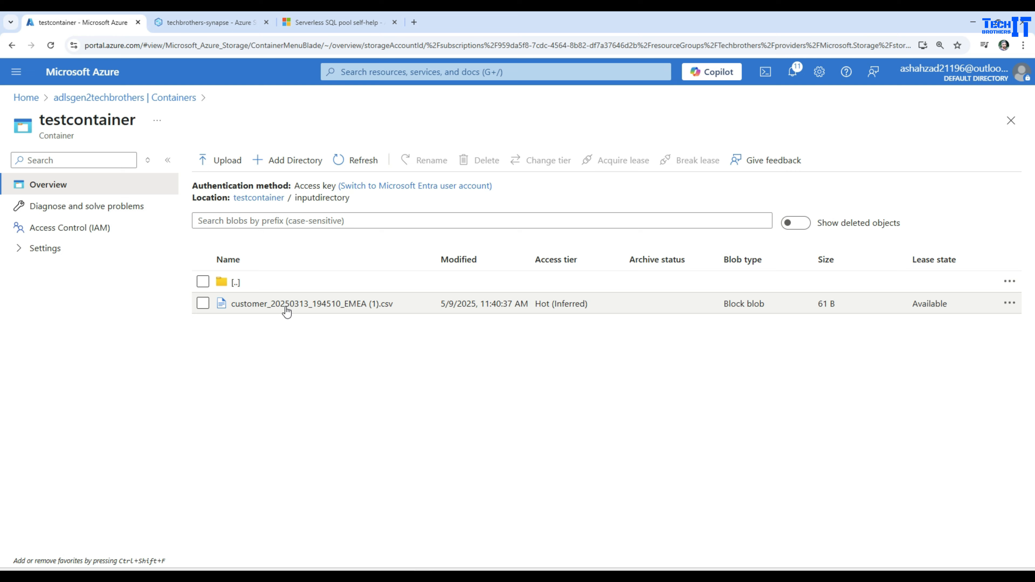
Check the linked storage accounts in Synapse Studio again and return to the adlsgen2techbrothers container list in the portal.
click(212, 23)
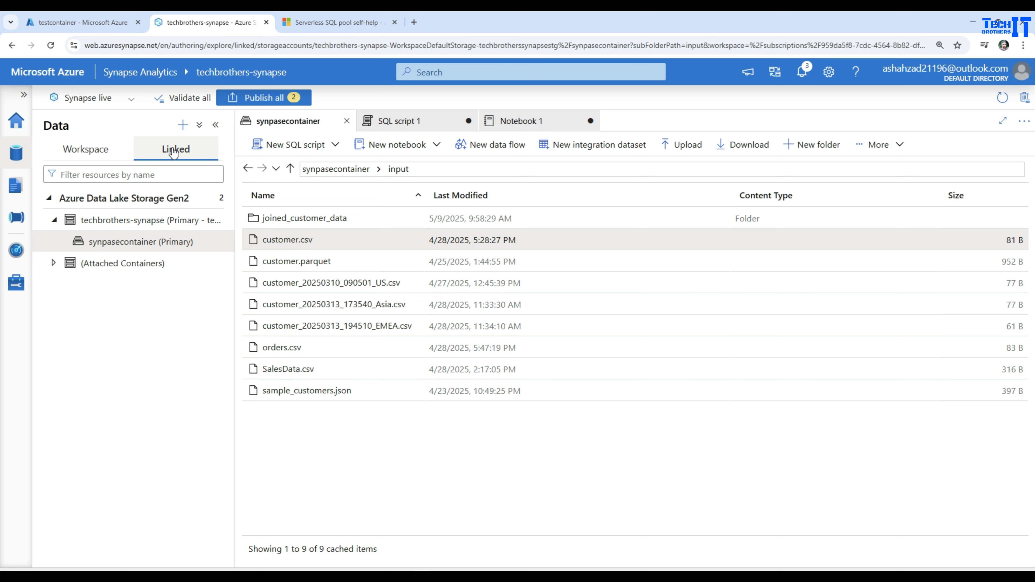
click(113, 27)
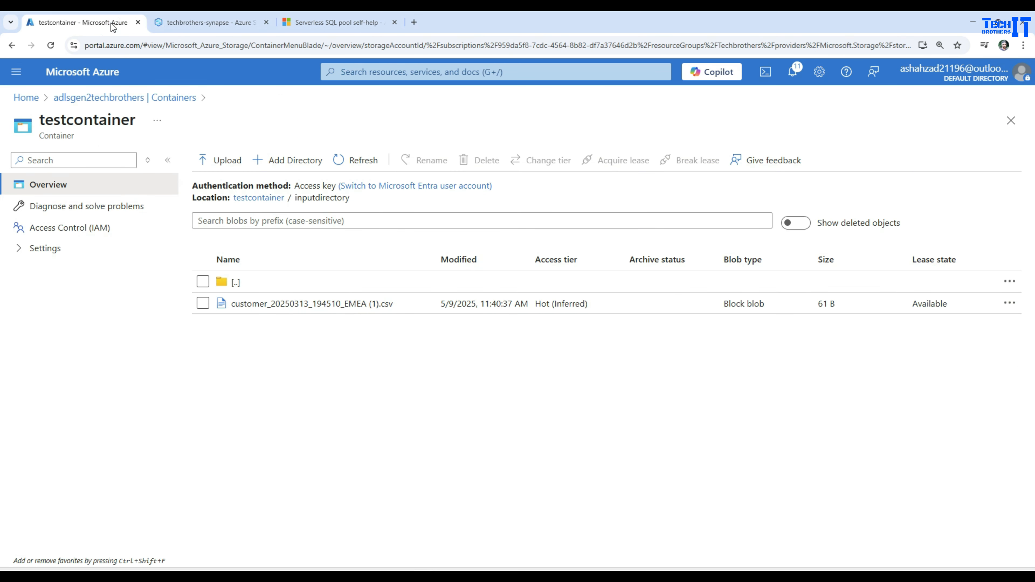
click(78, 99)
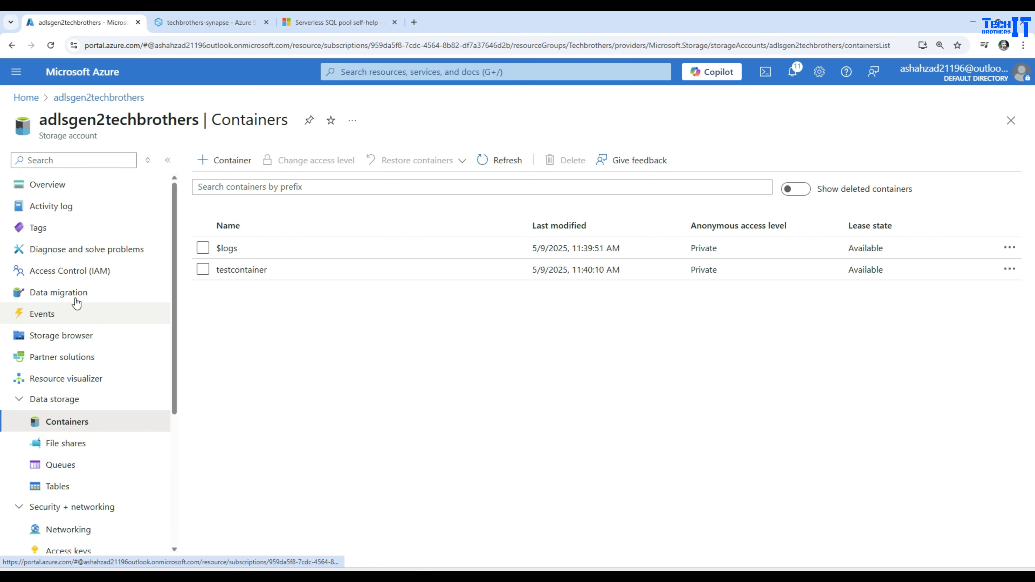
Start a role assignment in adlsgen2techbrothers' access control, searching roles for "blob storage" and choosing Storage Blob Data Contributor.
click(67, 272)
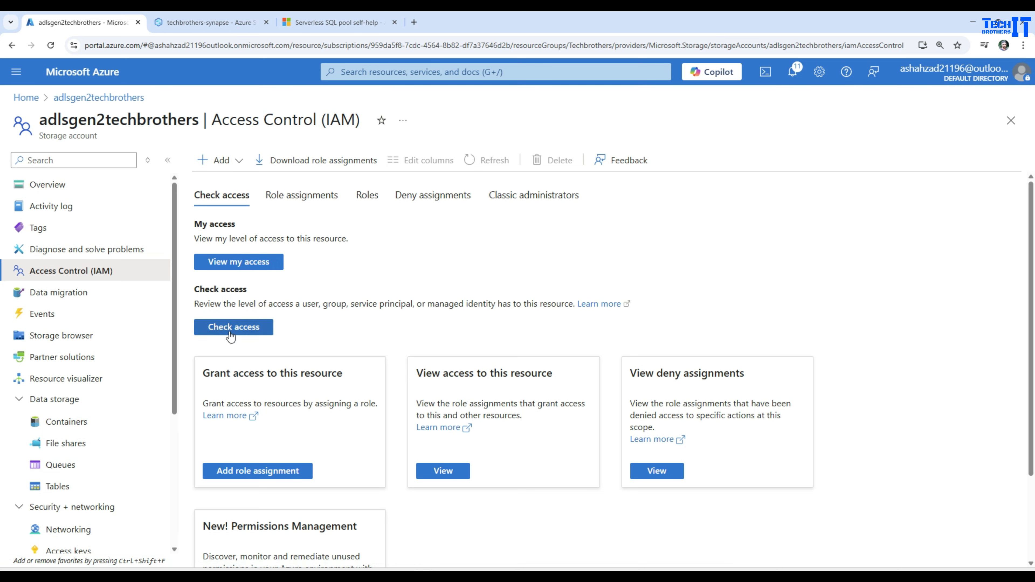
click(251, 473)
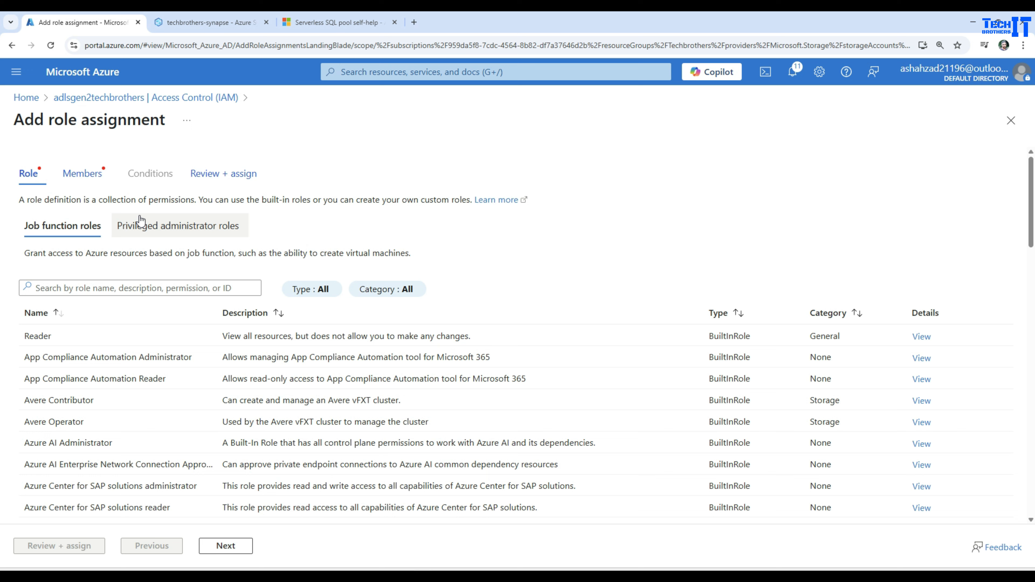
click(144, 288)
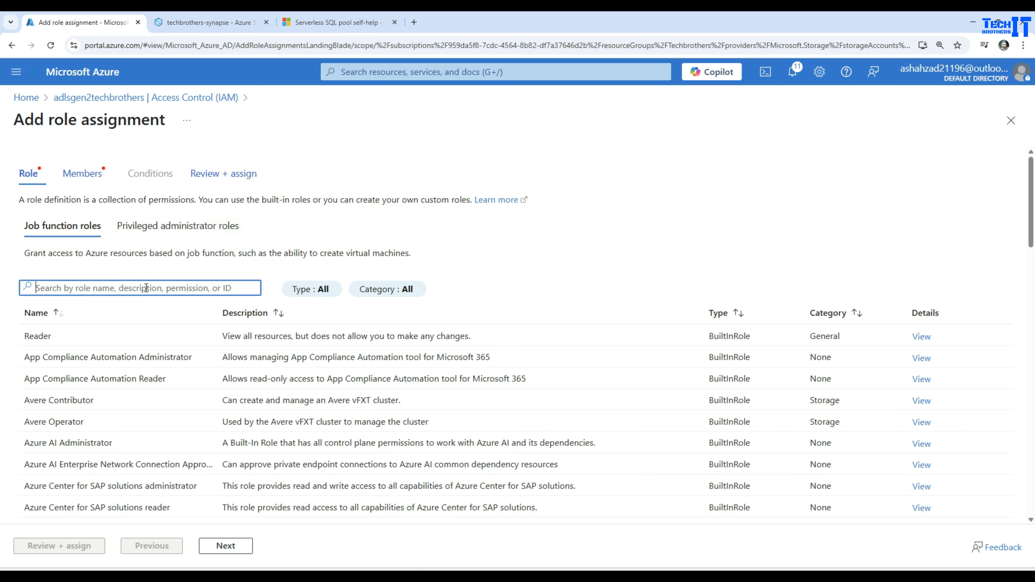
text(b)
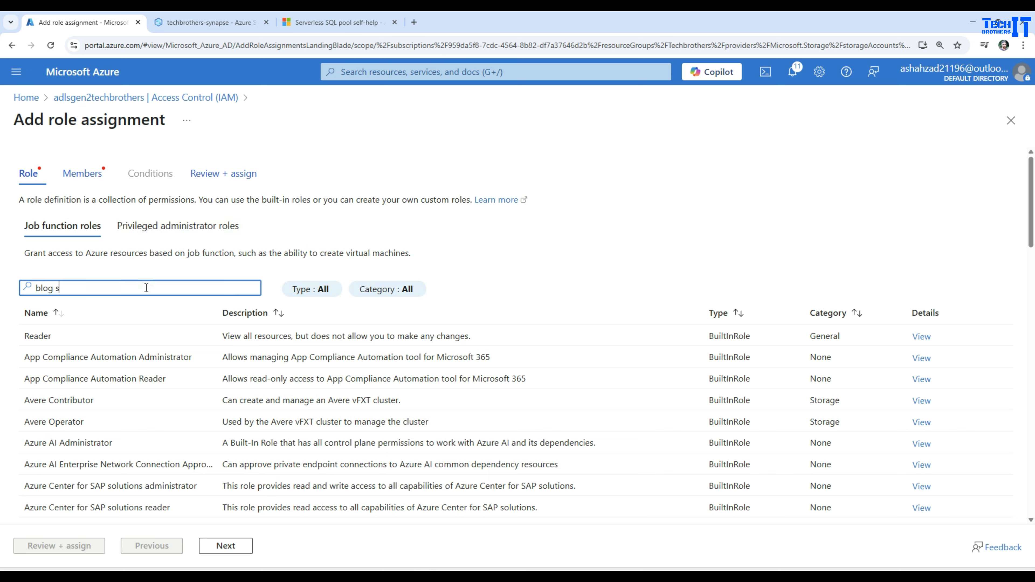
text(lob storage)
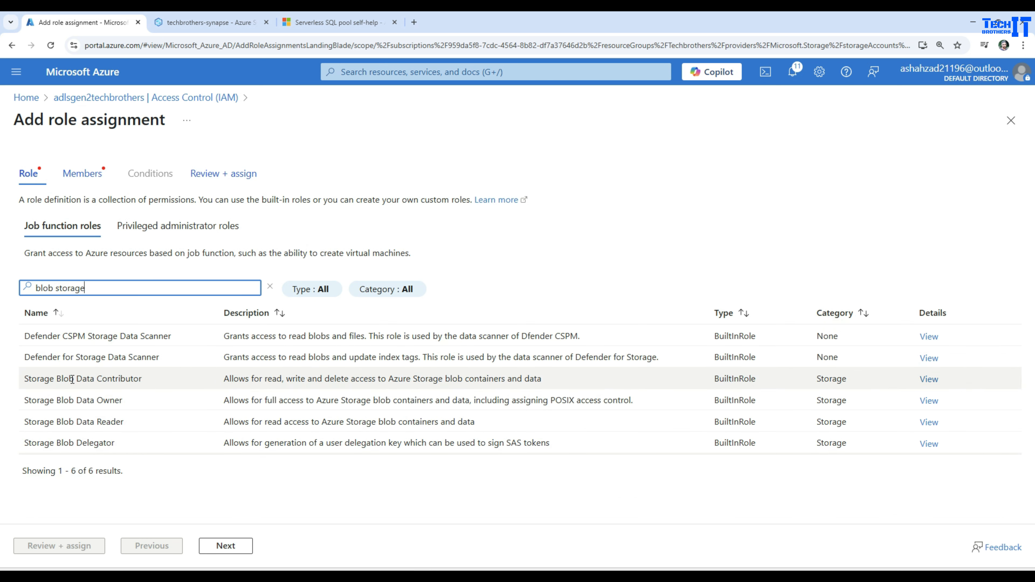
click(107, 381)
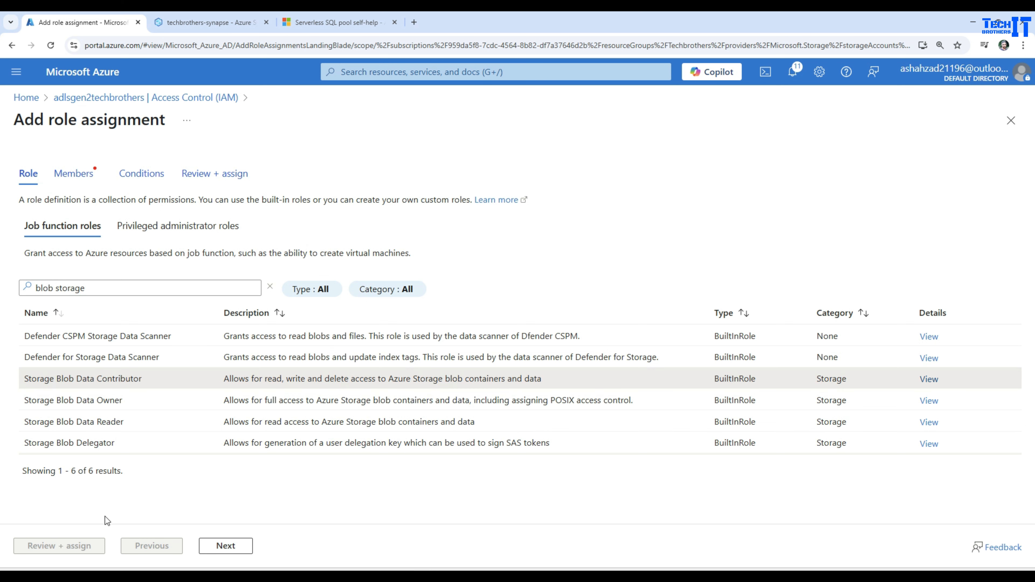
click(225, 546)
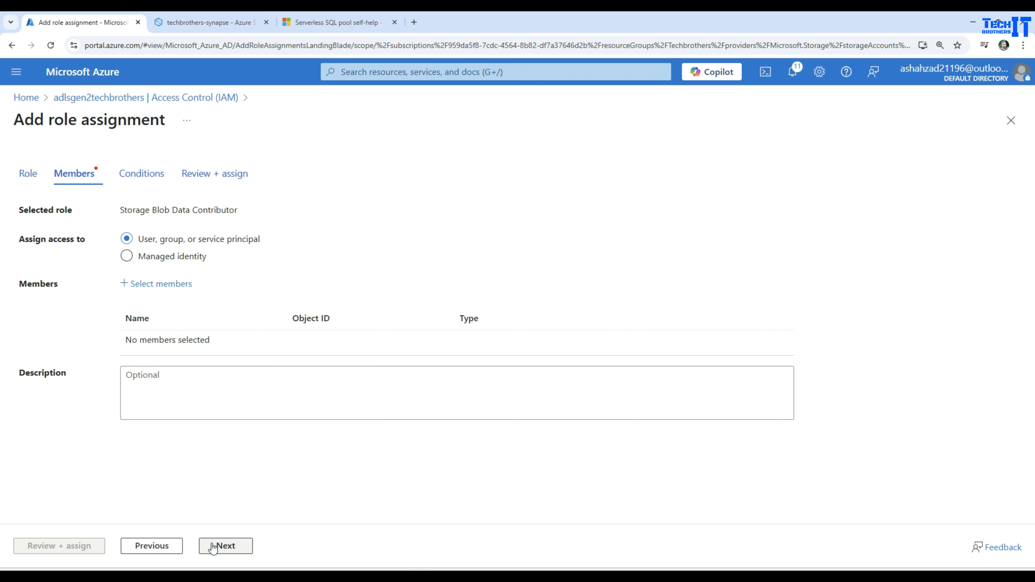
Select the techbrothers-synapse workspace's managed identity as the member and complete the Storage Blob Data Contributor assignment.
click(159, 263)
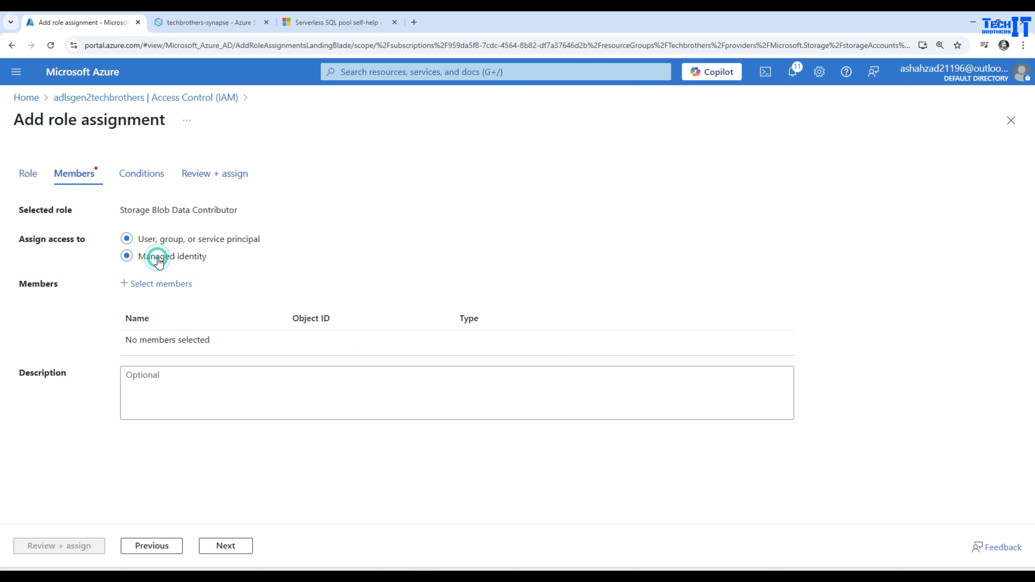
click(137, 283)
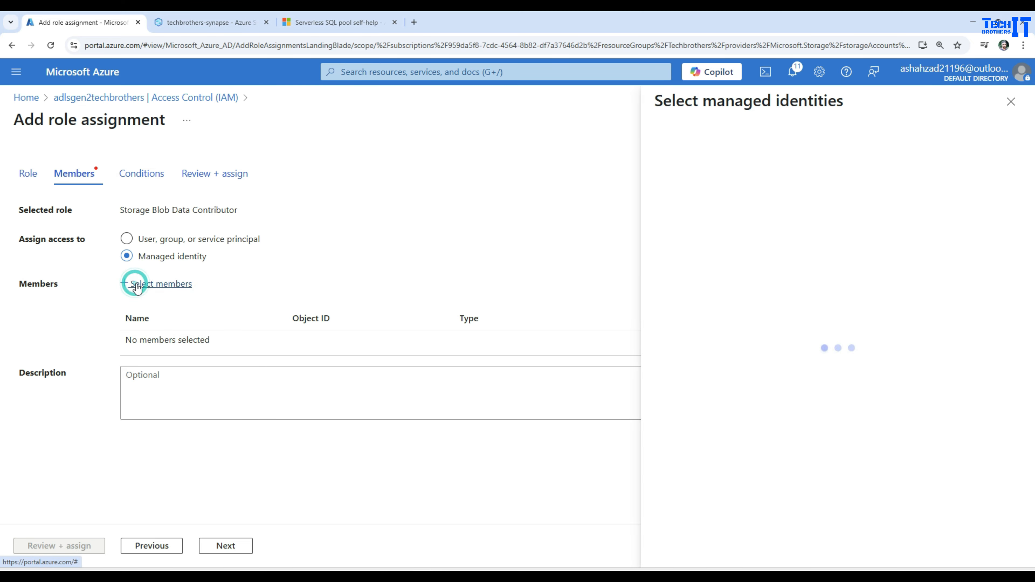
click(687, 236)
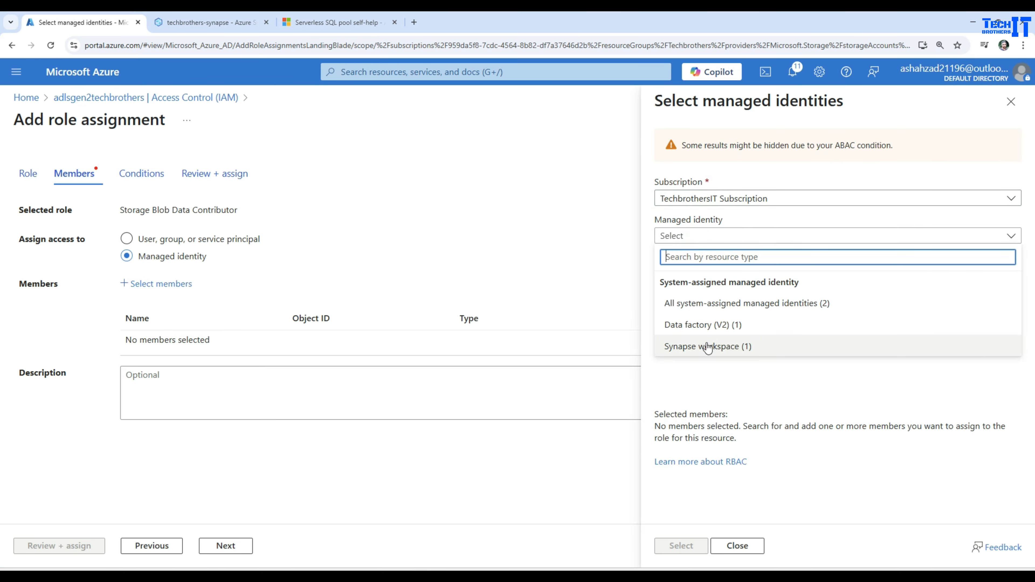
click(696, 350)
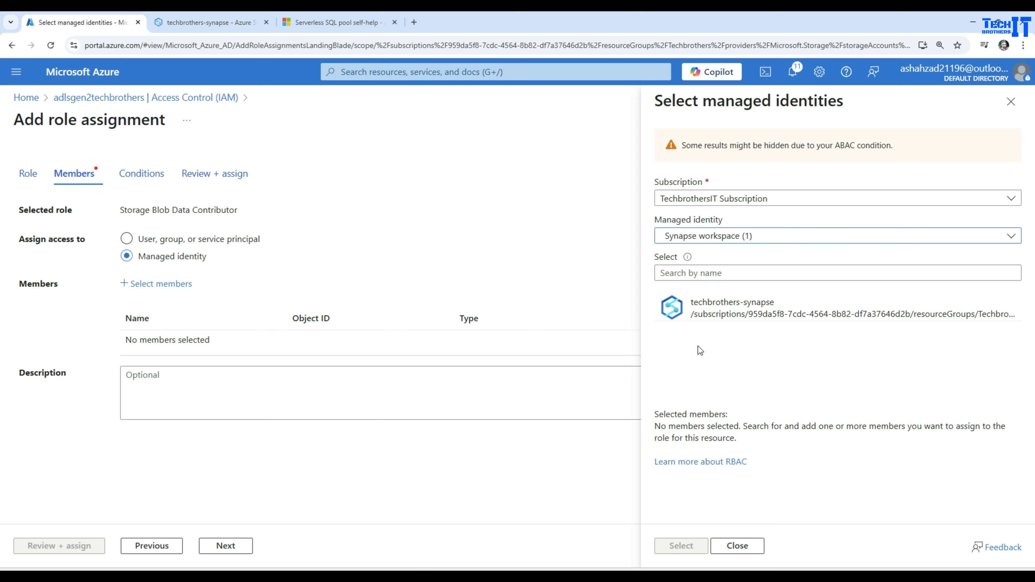
click(746, 317)
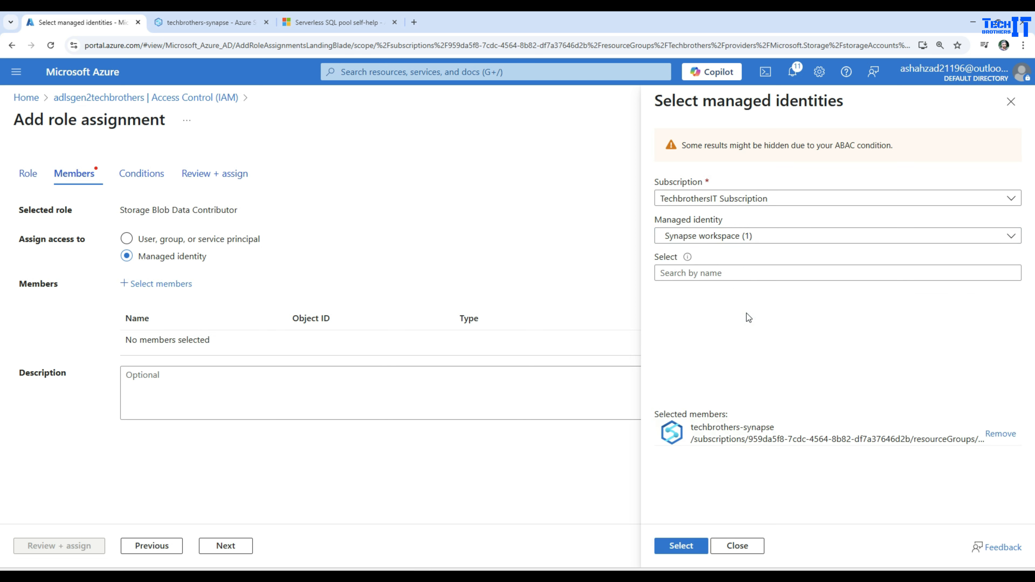
click(674, 547)
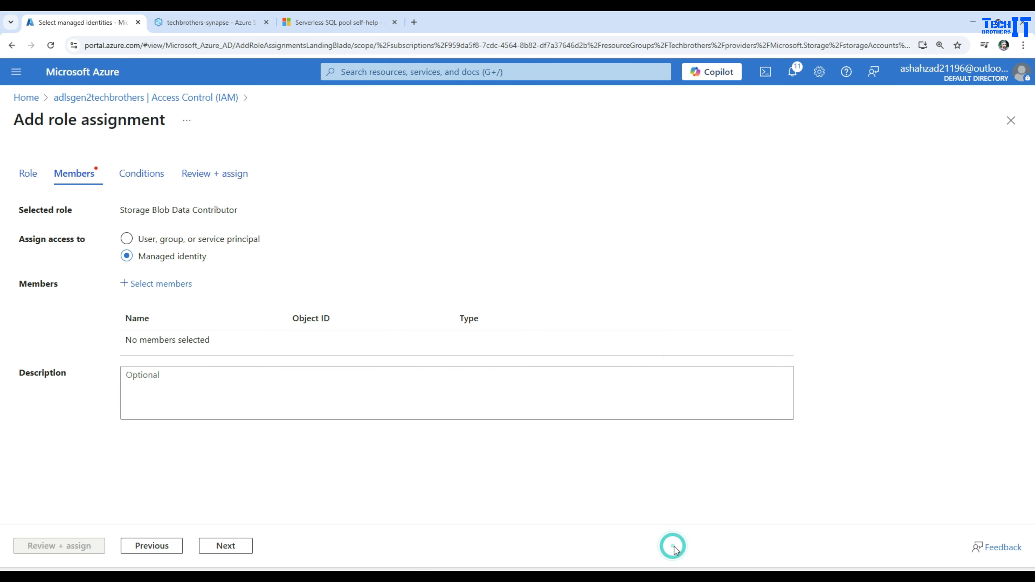
click(58, 546)
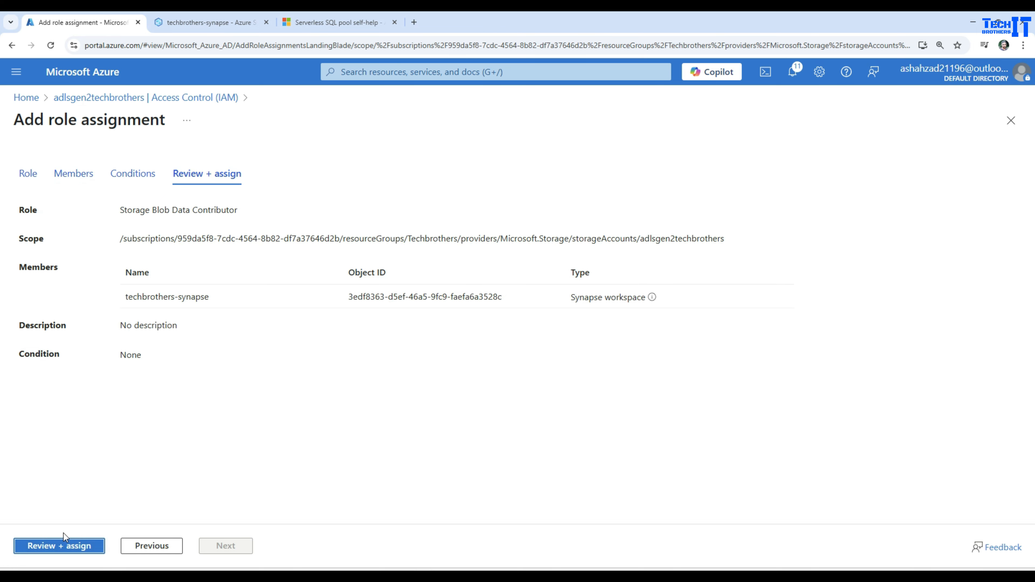
click(61, 546)
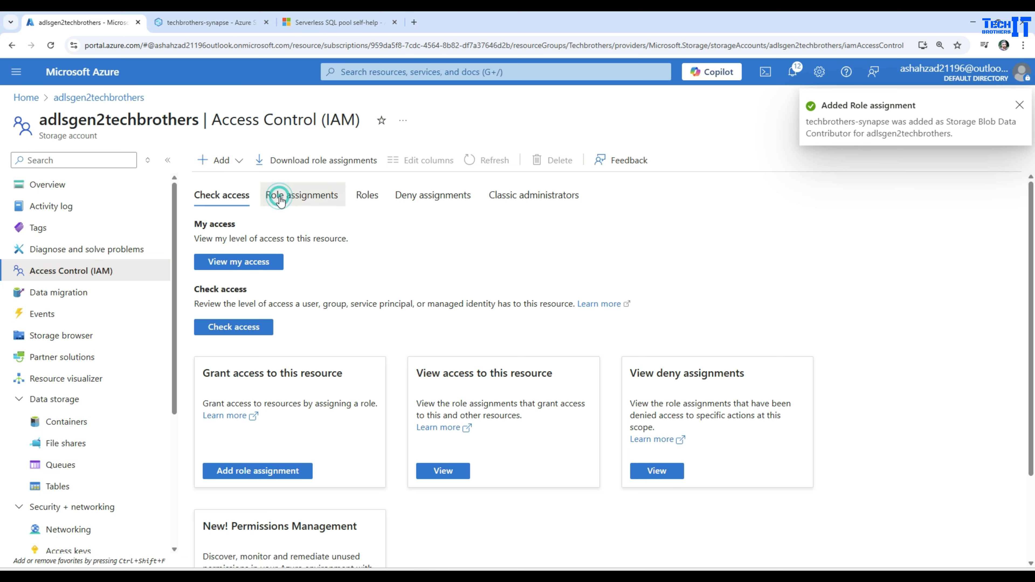
Check the storage account's role assignments for the techbrothers-synapse managed identity and its role.
click(274, 195)
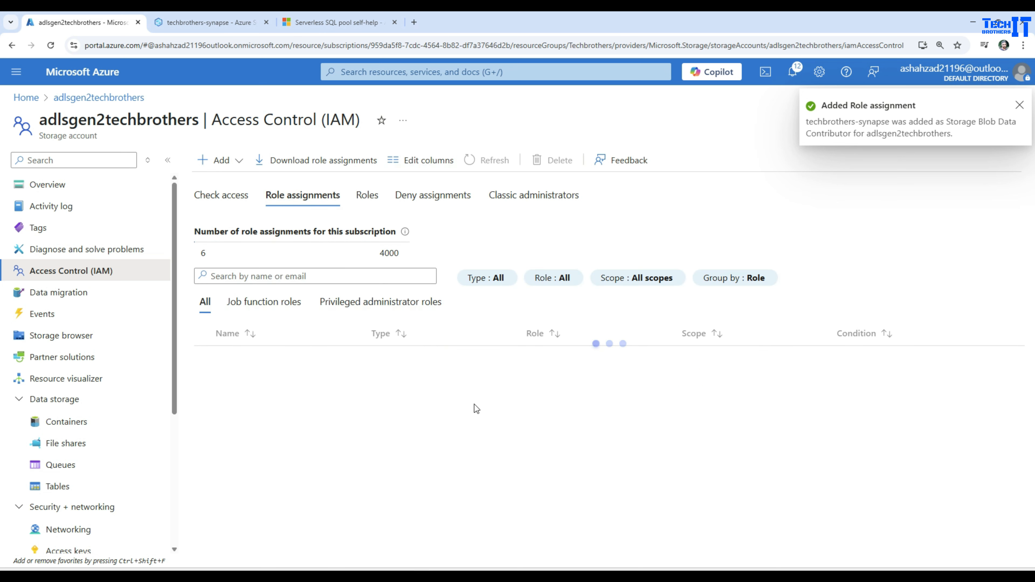
scroll(476, 407, down, 1)
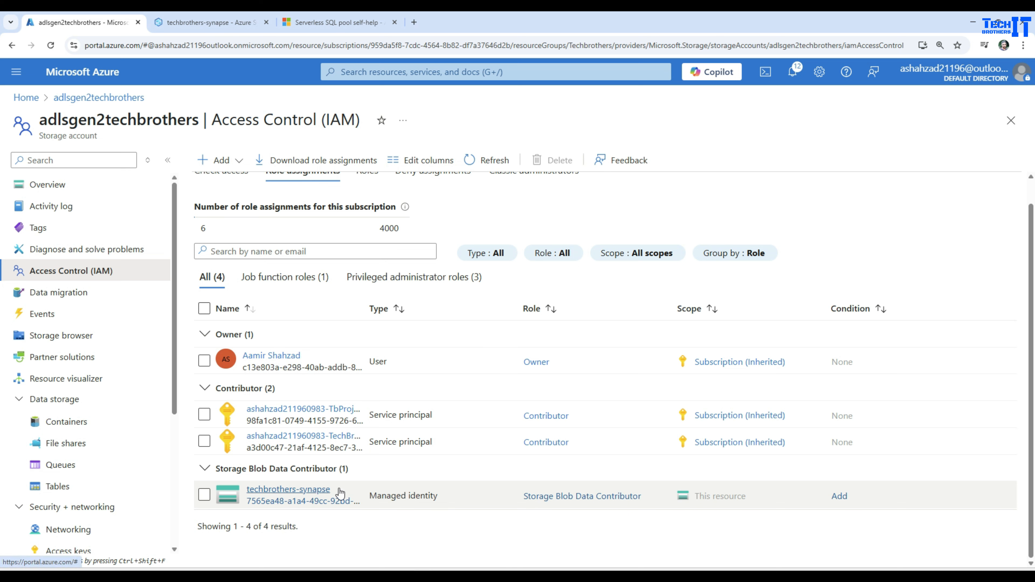
drag(523, 499, 642, 496)
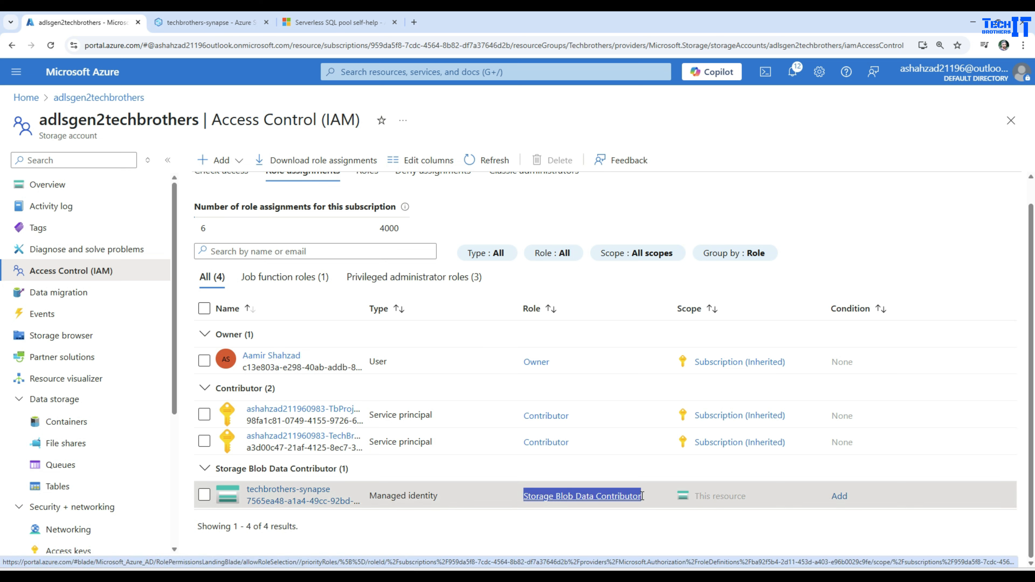
click(420, 524)
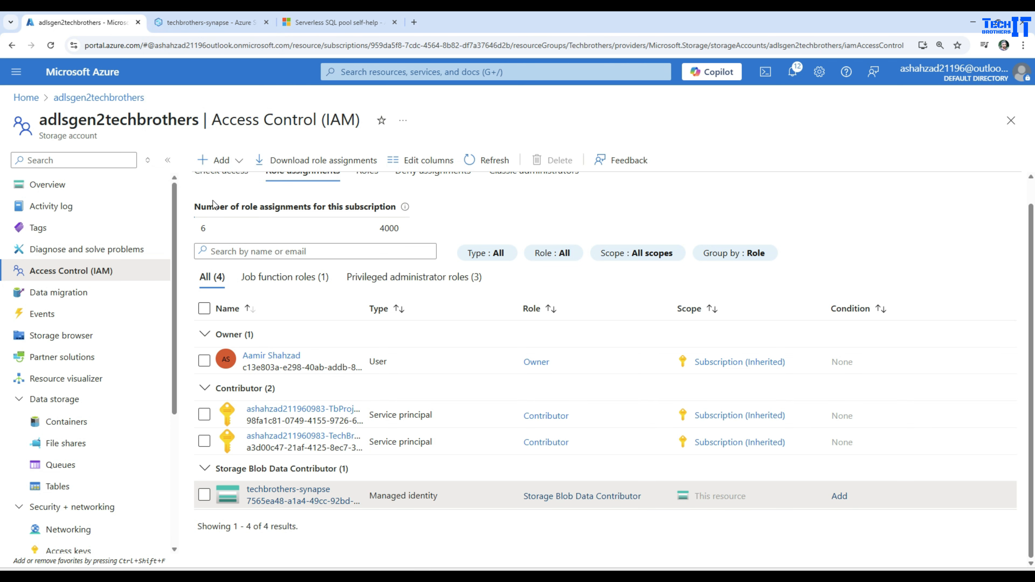
Begin another role assignment on the storage account, finding roles with "blob storage" and choosing Storage Blob Data Contributor again.
scroll(284, 253, up, 1)
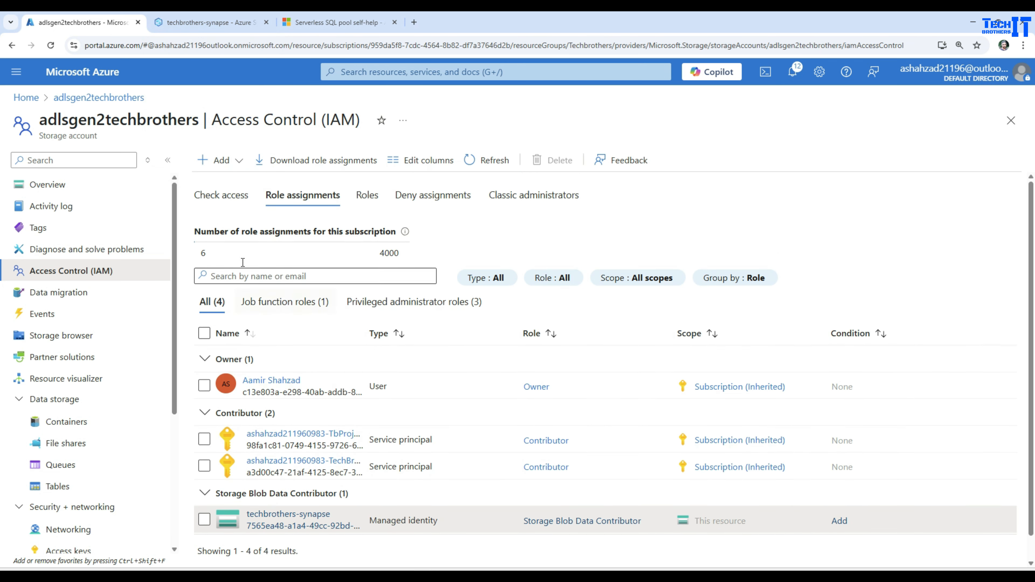
click(221, 195)
click(261, 471)
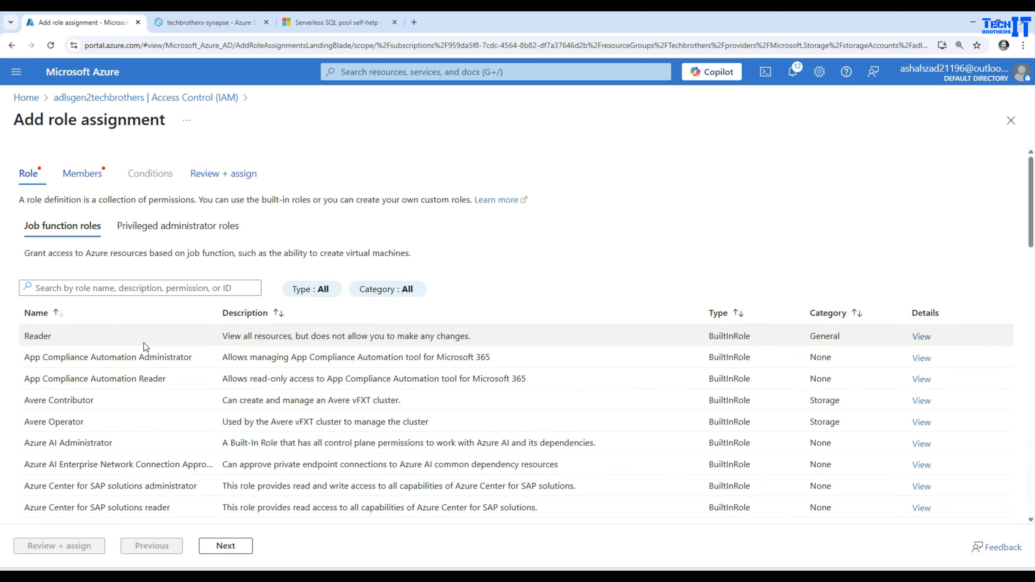
click(126, 286)
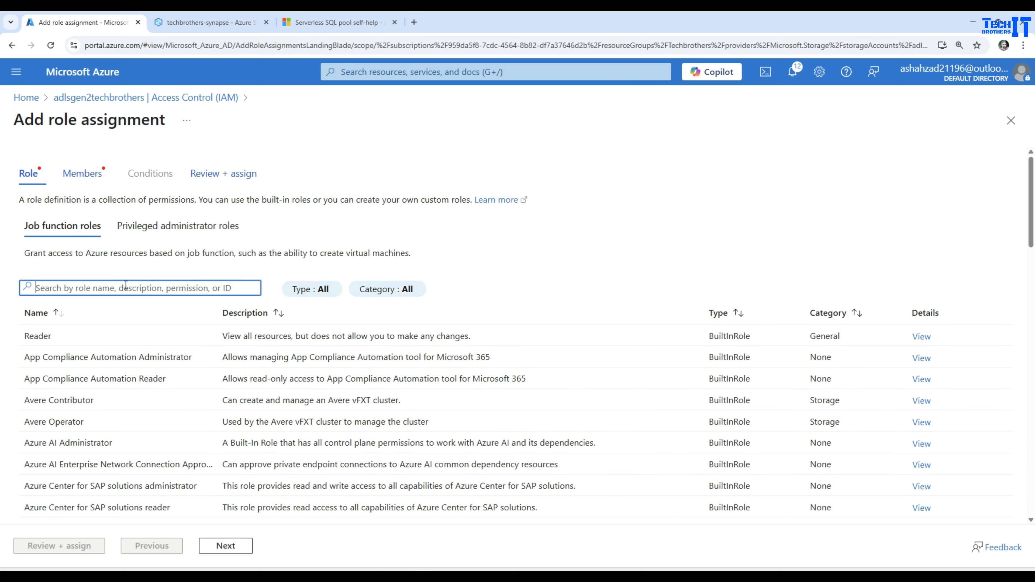
text(blog)
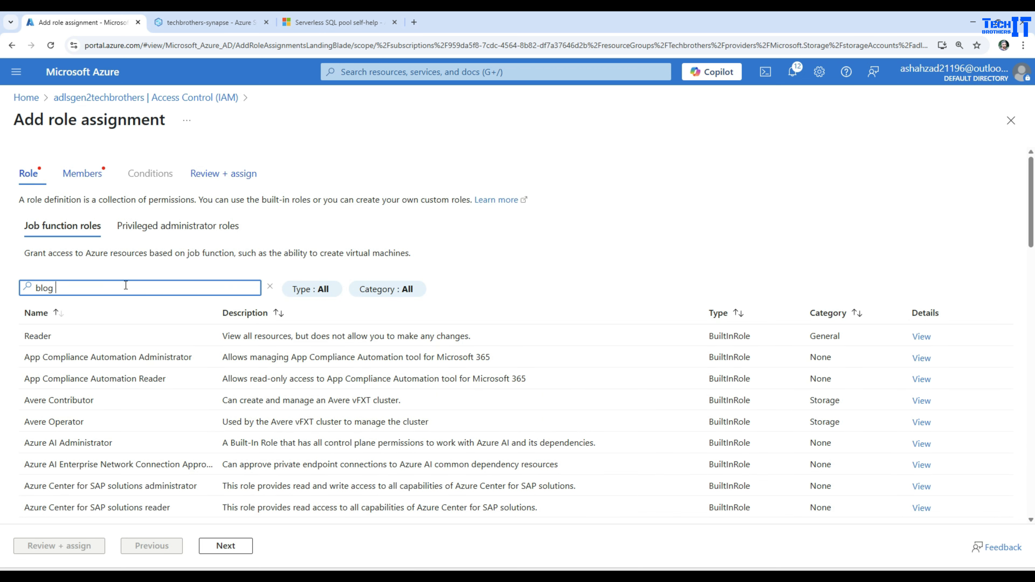
key(BackSpace)
text(b storage)
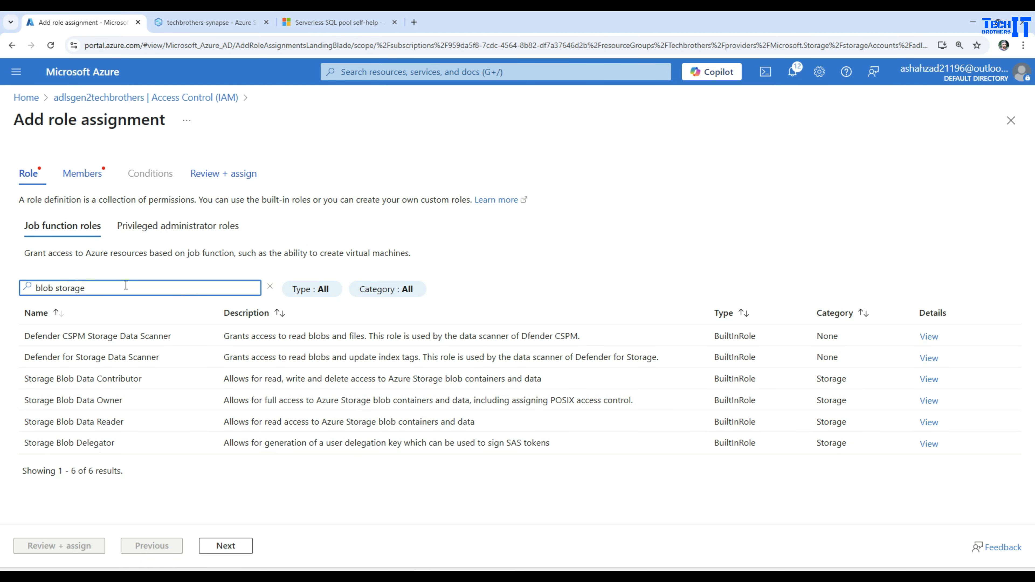
click(78, 383)
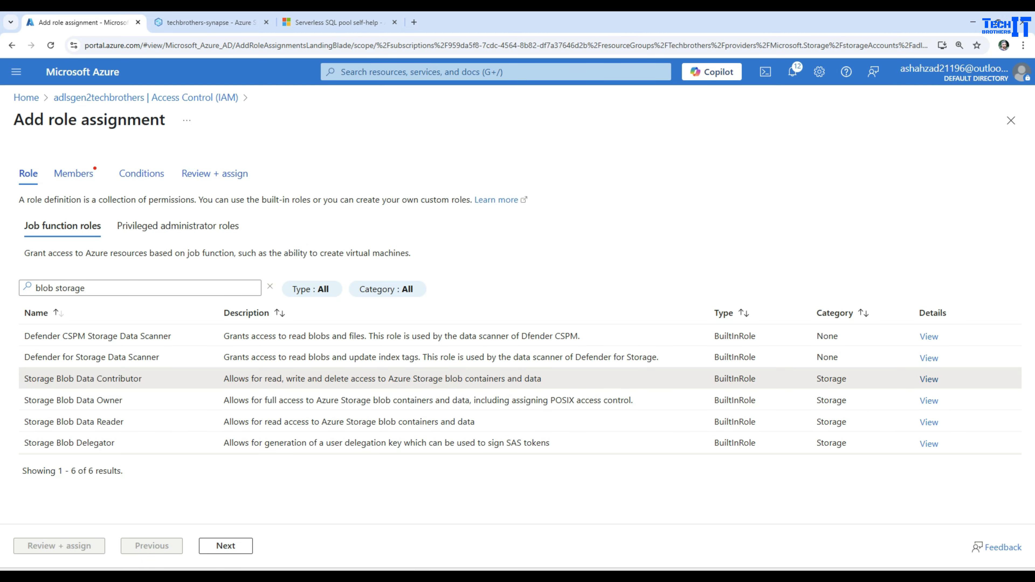
click(222, 546)
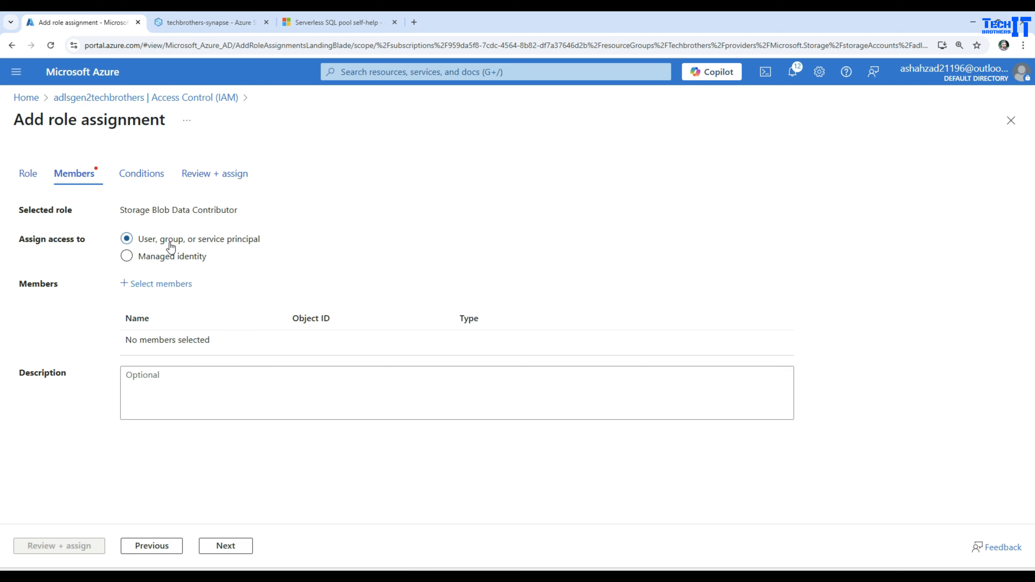
Add the guest user account as the member and complete its Storage Blob Data Contributor assignment.
click(152, 285)
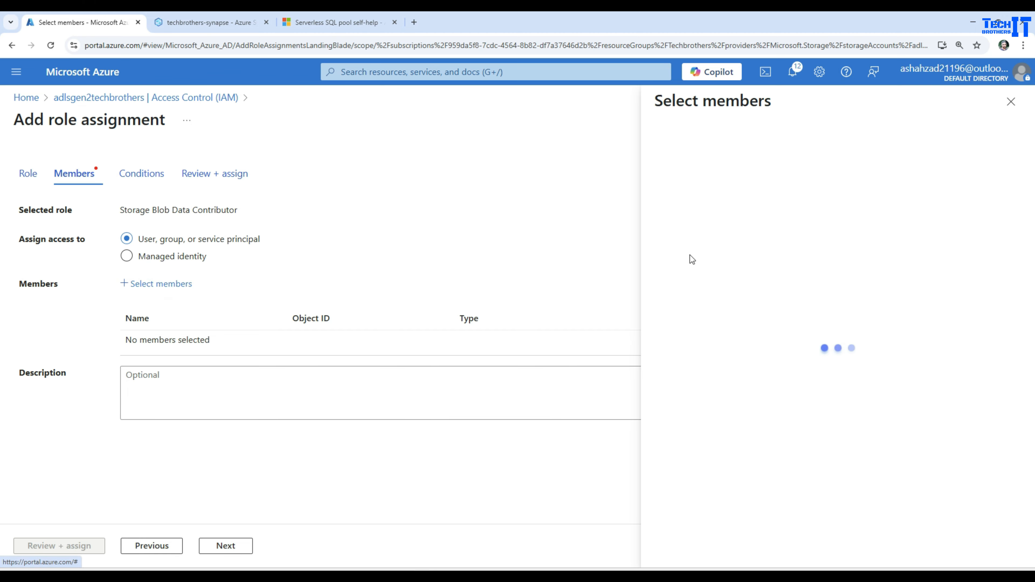
click(755, 176)
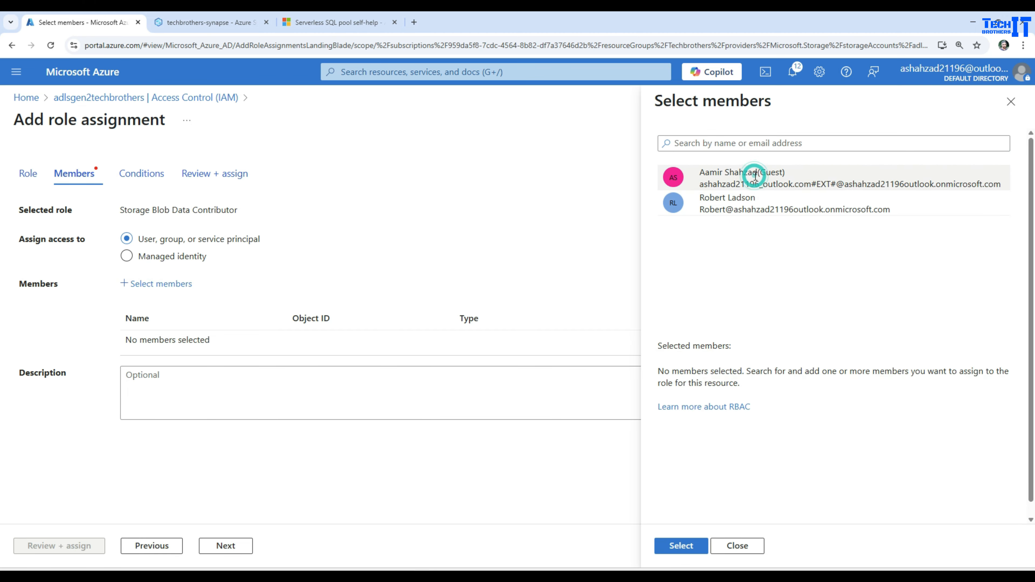
click(689, 548)
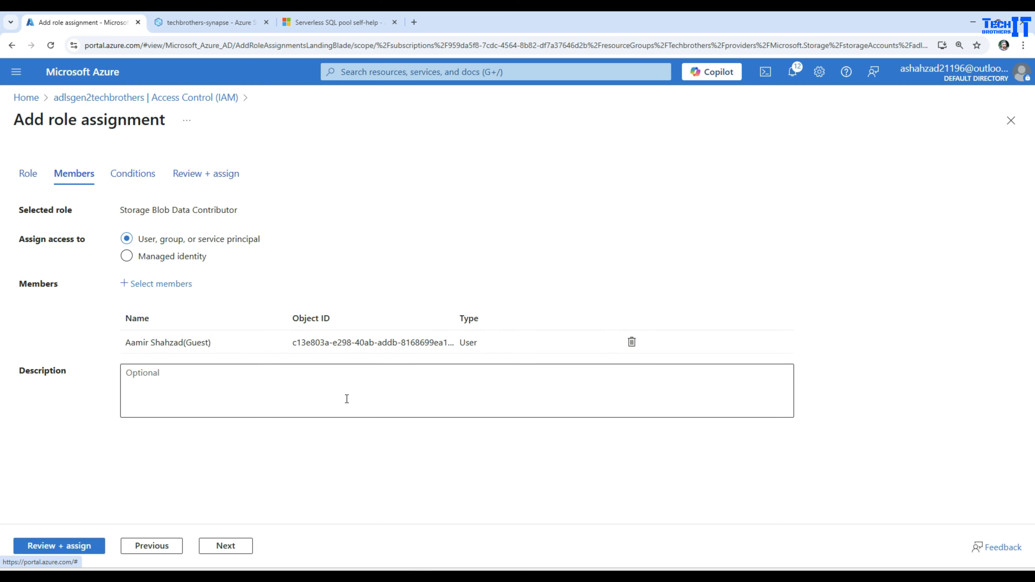
click(77, 547)
click(77, 546)
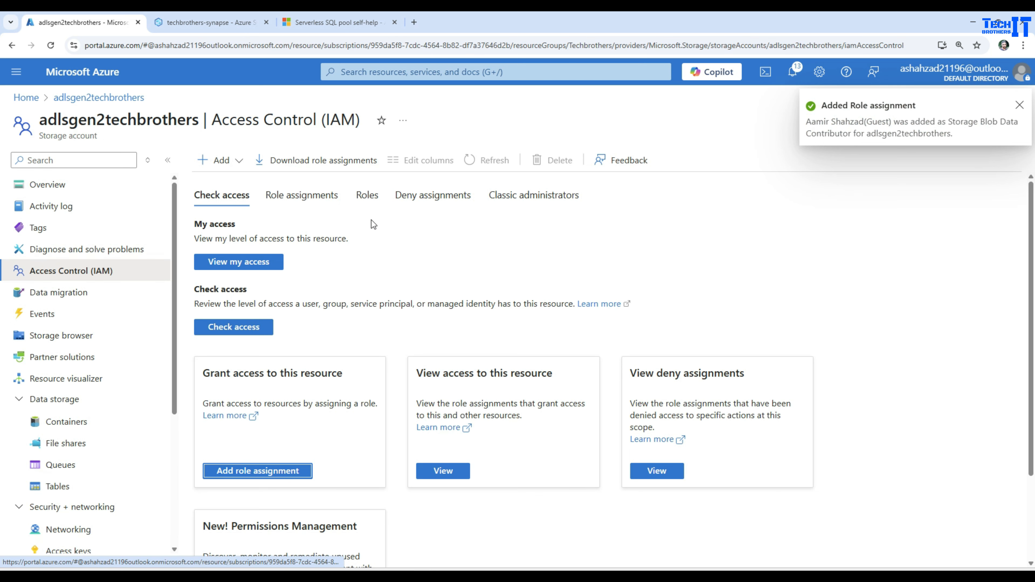
Refresh the storage account's role assignments and examine the Storage Blob Data Contributor entries for the user and the managed identity.
click(301, 196)
scroll(626, 388, down, 1)
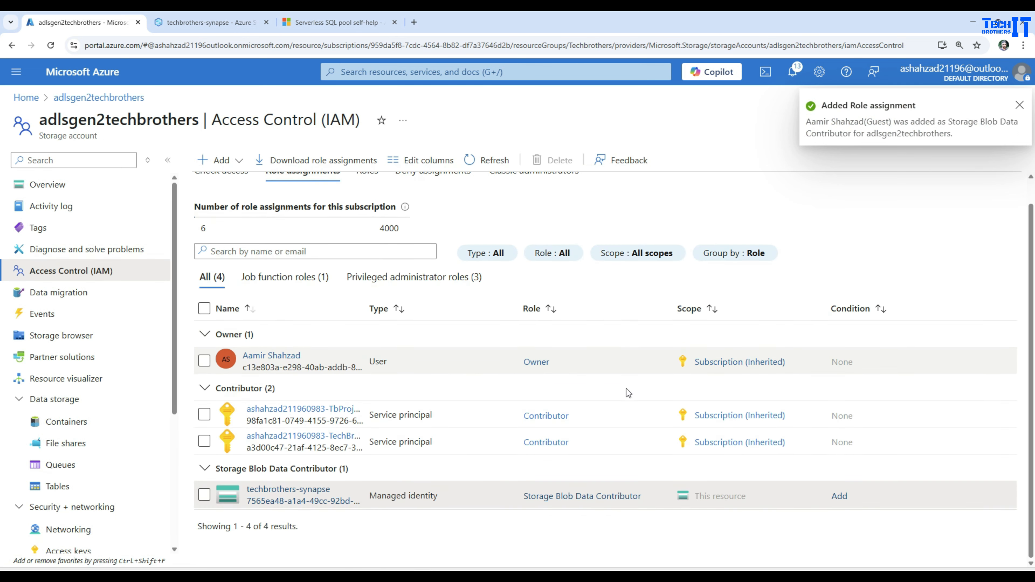
scroll(571, 291, up, 1)
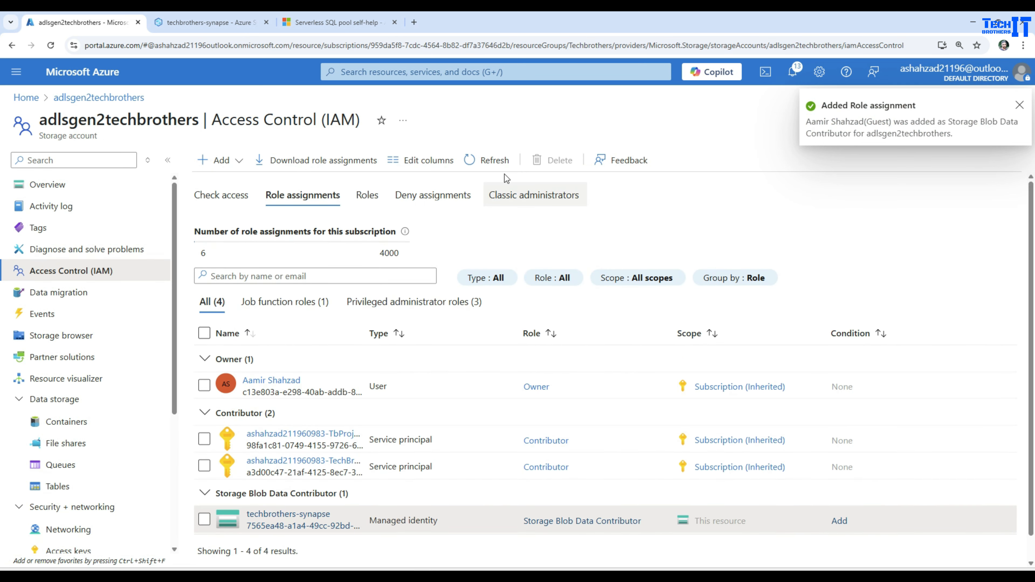
click(493, 161)
scroll(587, 401, down, 2)
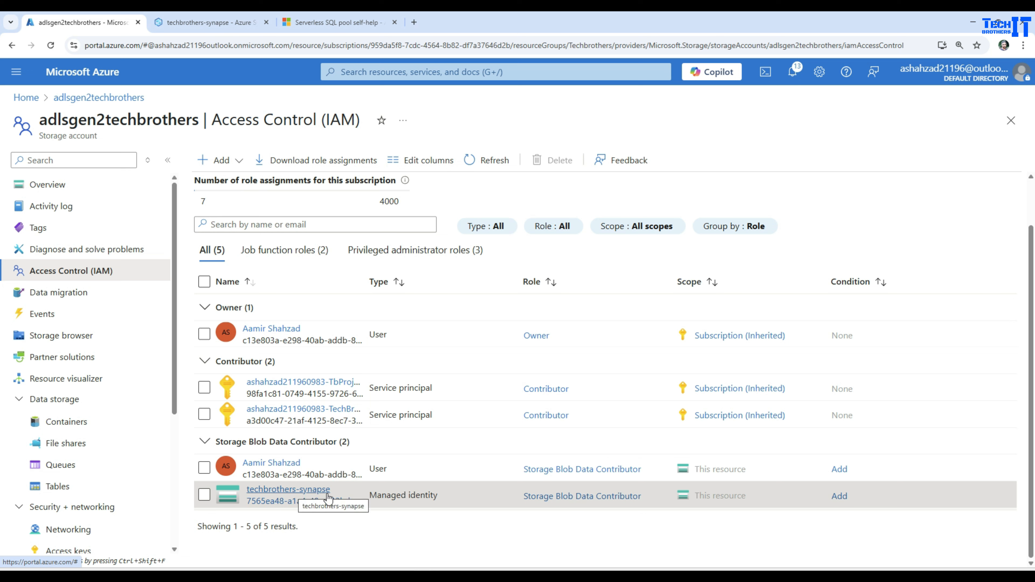
drag(463, 495, 367, 495)
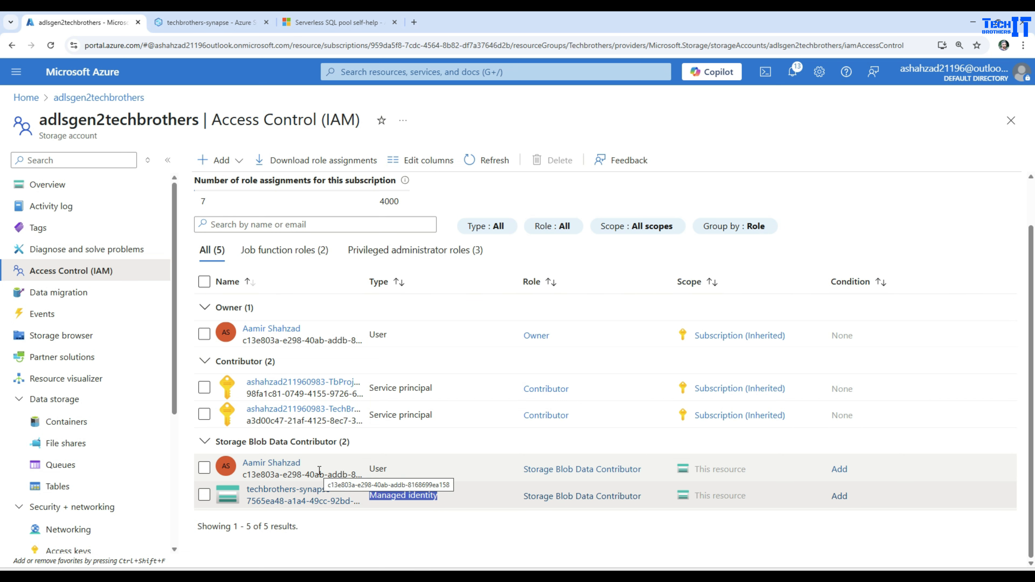
Switch to Synapse Studio and show the linked data sources in the Data hub.
click(231, 25)
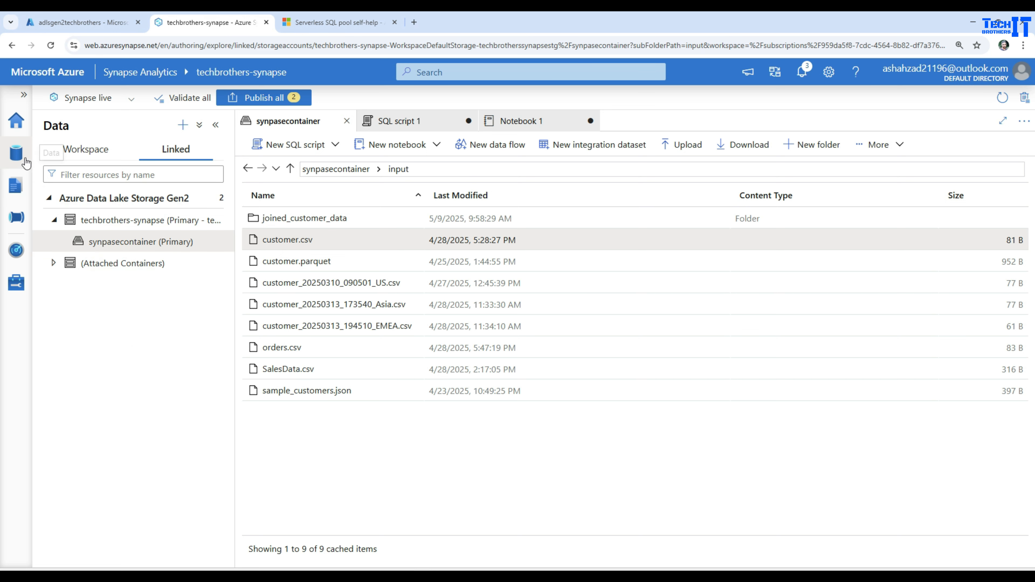
click(21, 157)
click(175, 154)
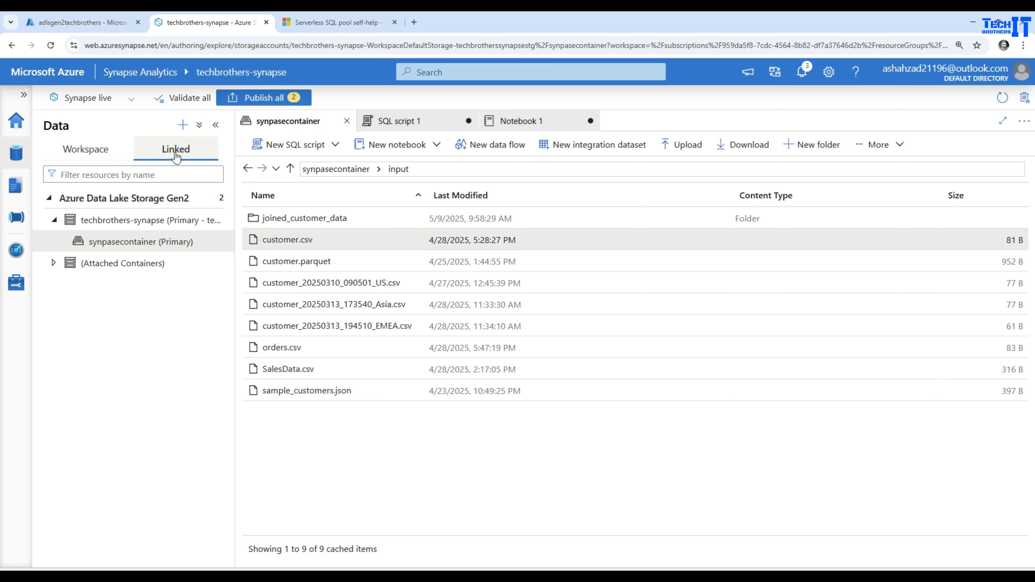
click(215, 199)
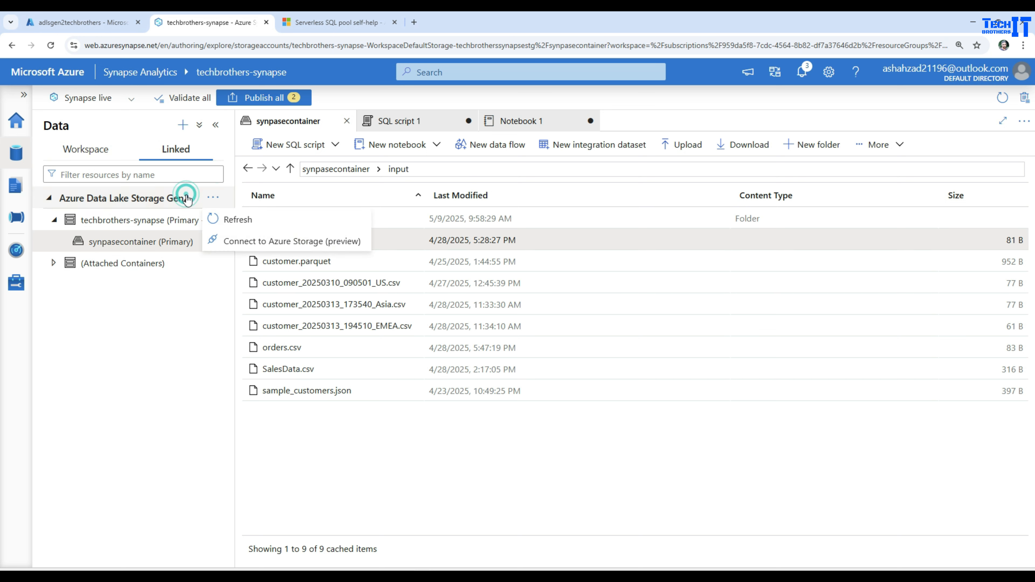
click(213, 198)
click(210, 198)
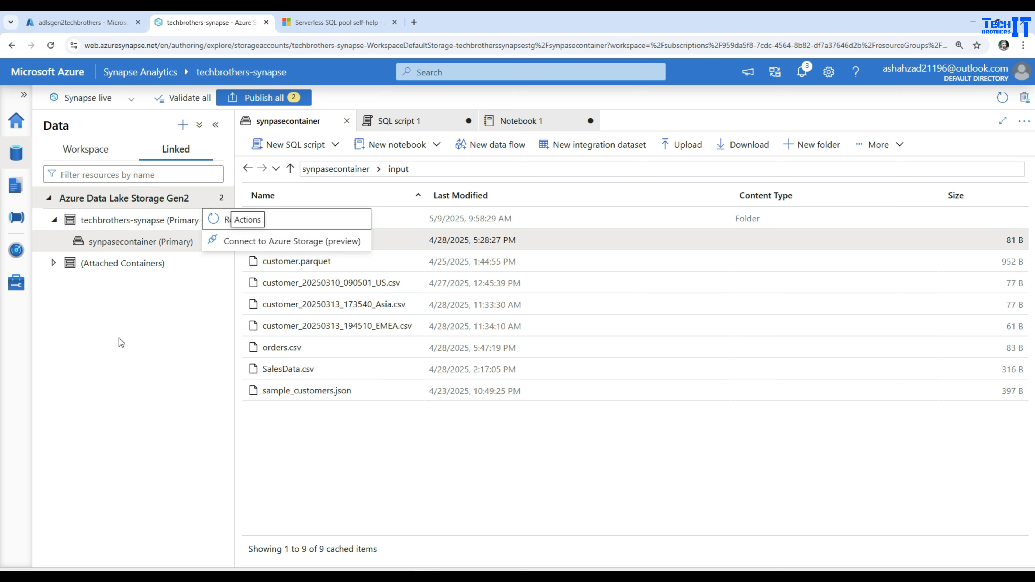
click(210, 199)
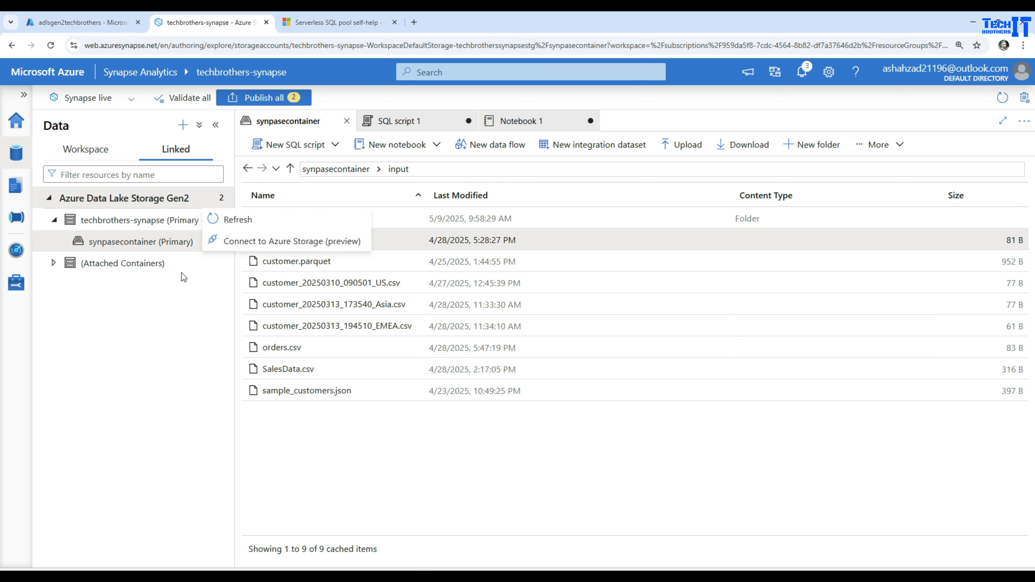
click(183, 124)
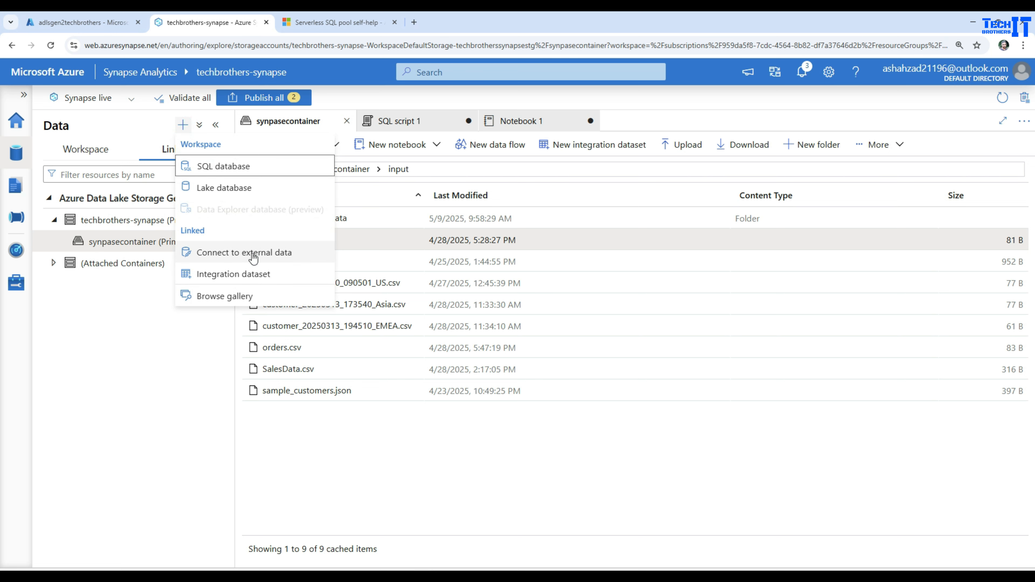
click(280, 254)
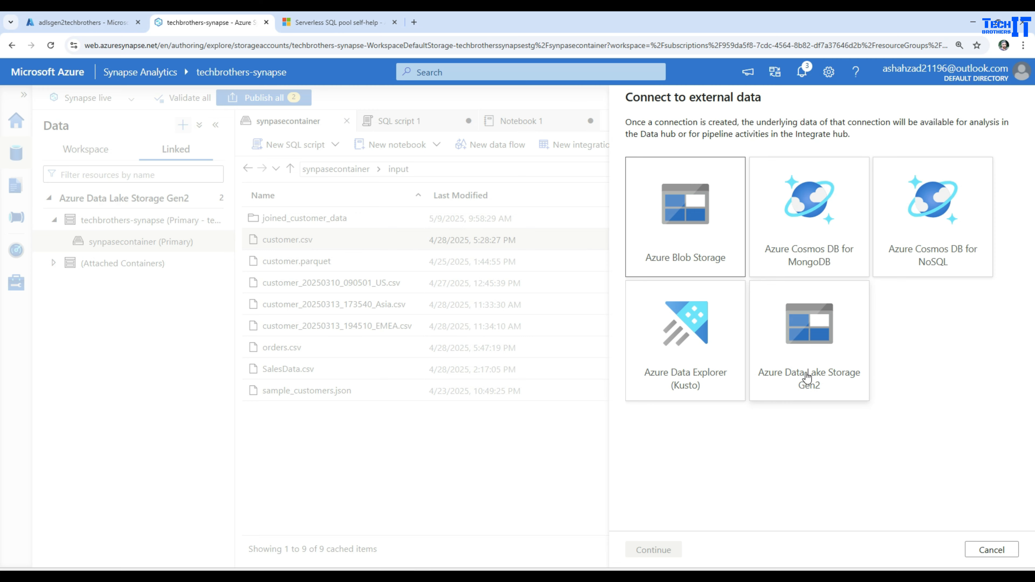
click(987, 549)
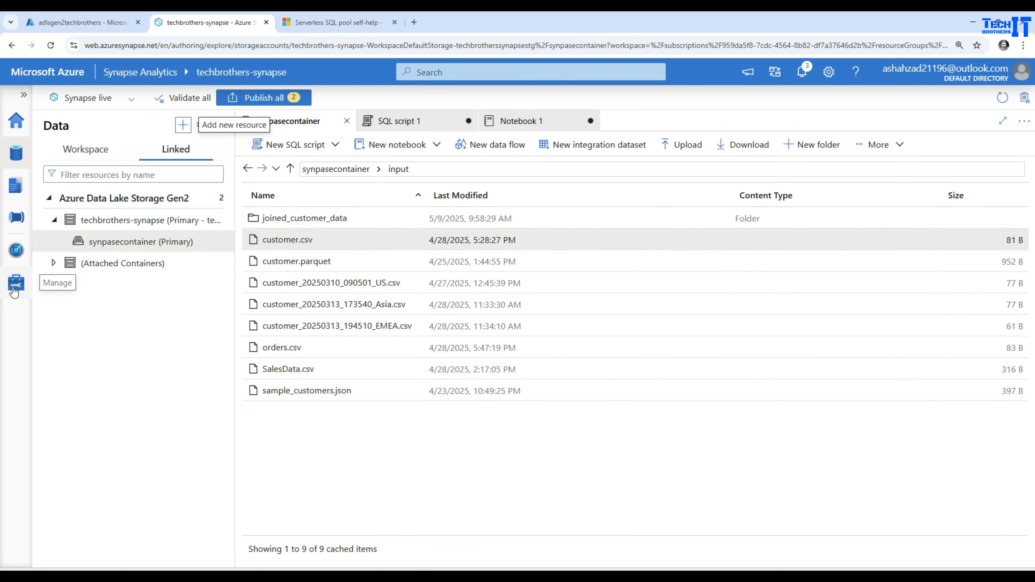
Open the workspace's linked services under external connections and check the type of the default storage entry.
click(16, 286)
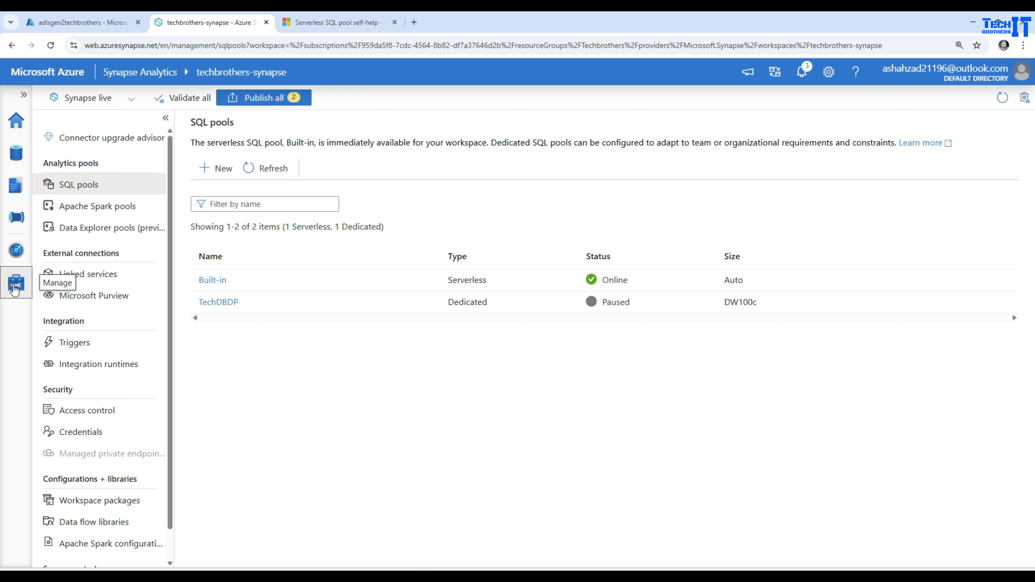
triple_click(86, 254)
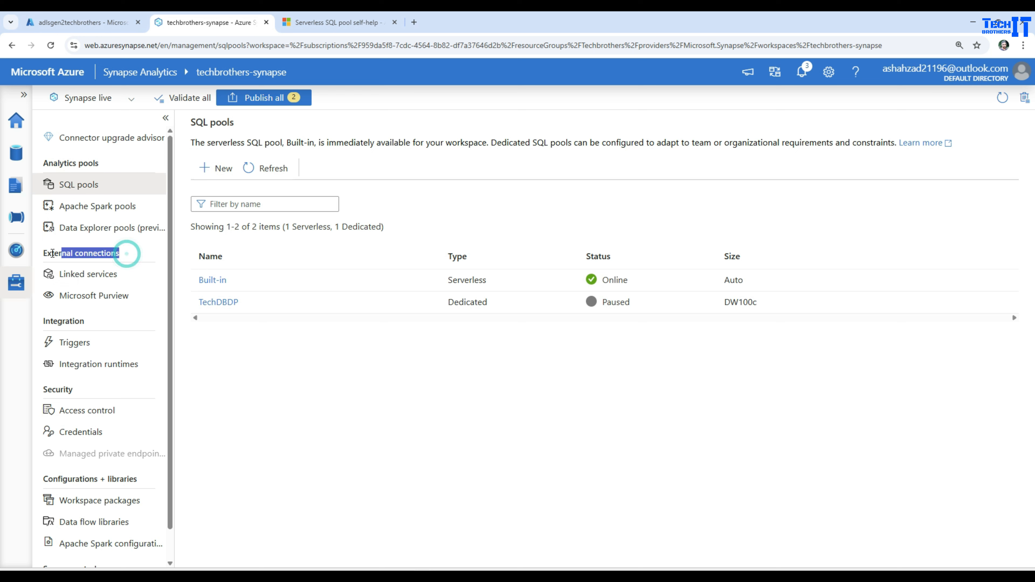
click(90, 281)
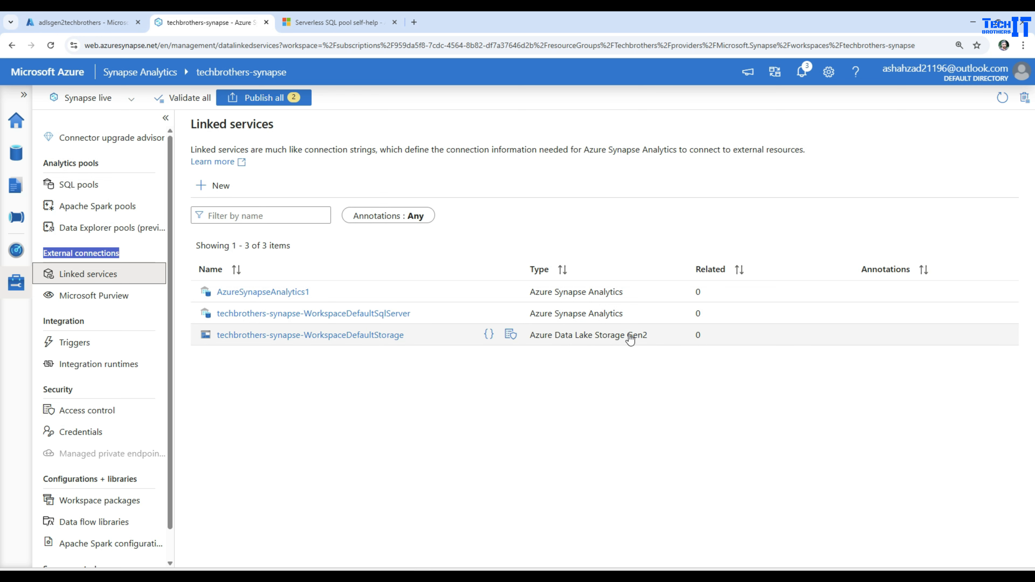
drag(651, 337, 534, 346)
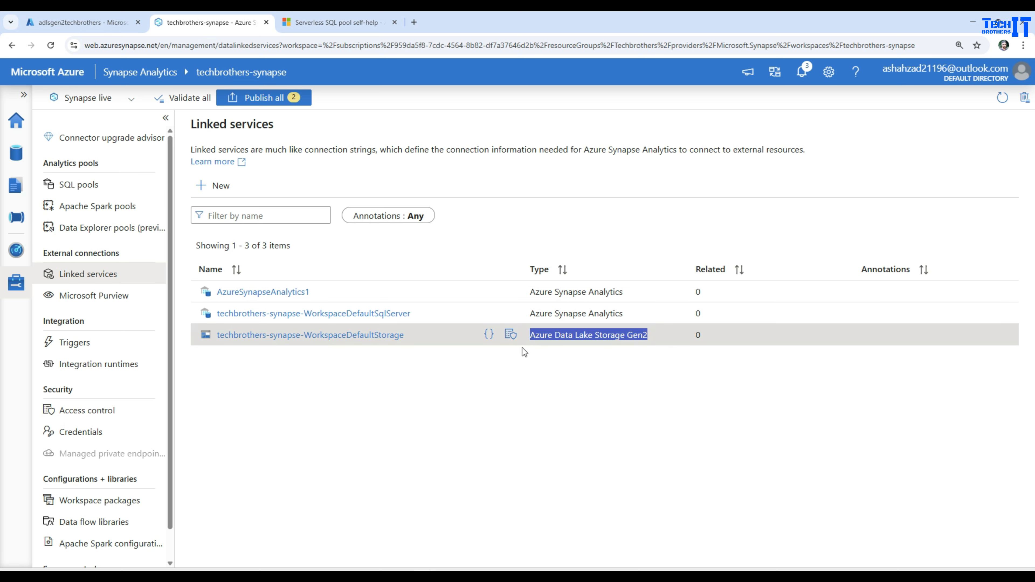
click(299, 378)
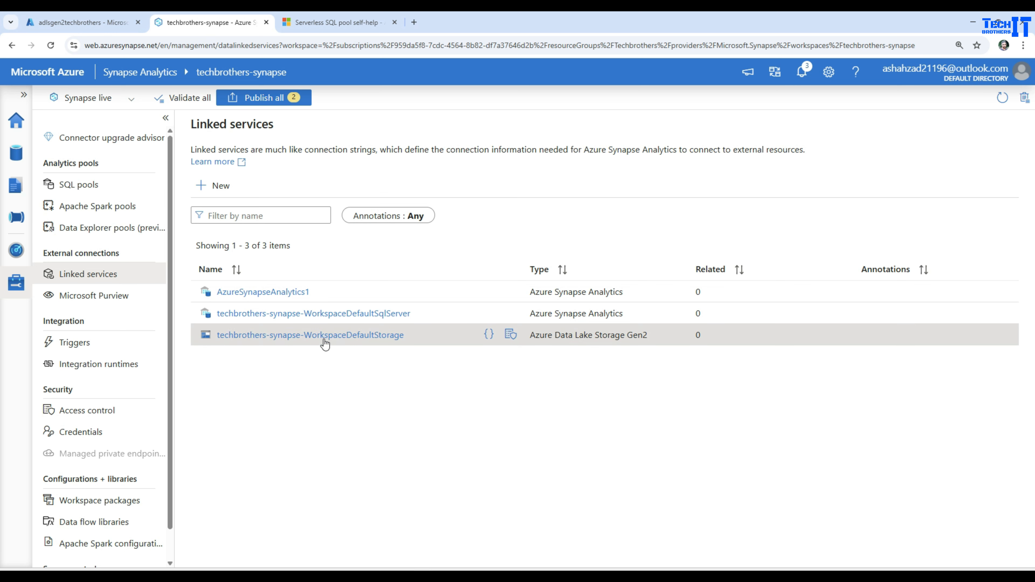
Start a new linked service using the Azure Data Lake Storage Gen2 connector.
click(220, 188)
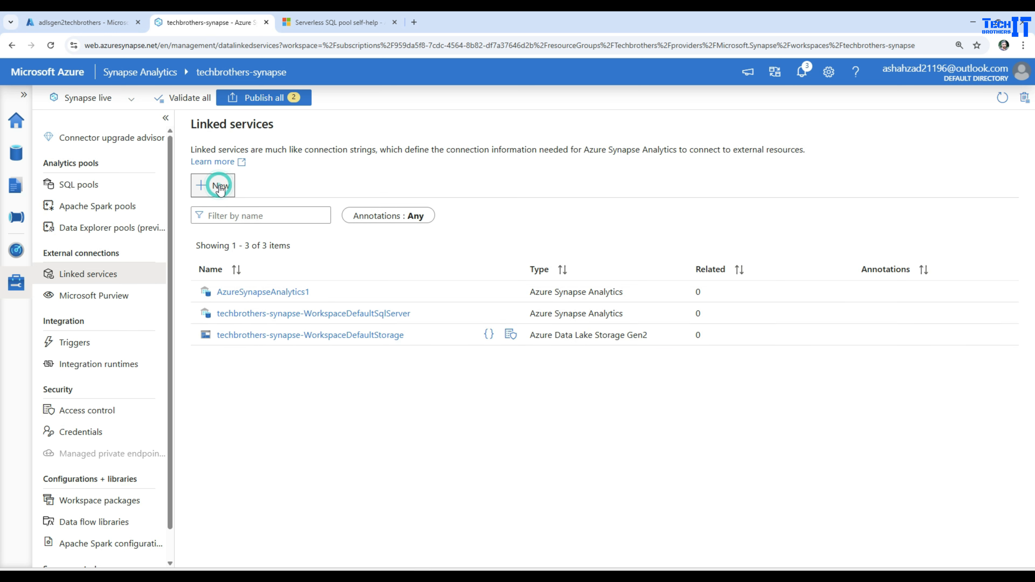
scroll(891, 333, down, 15)
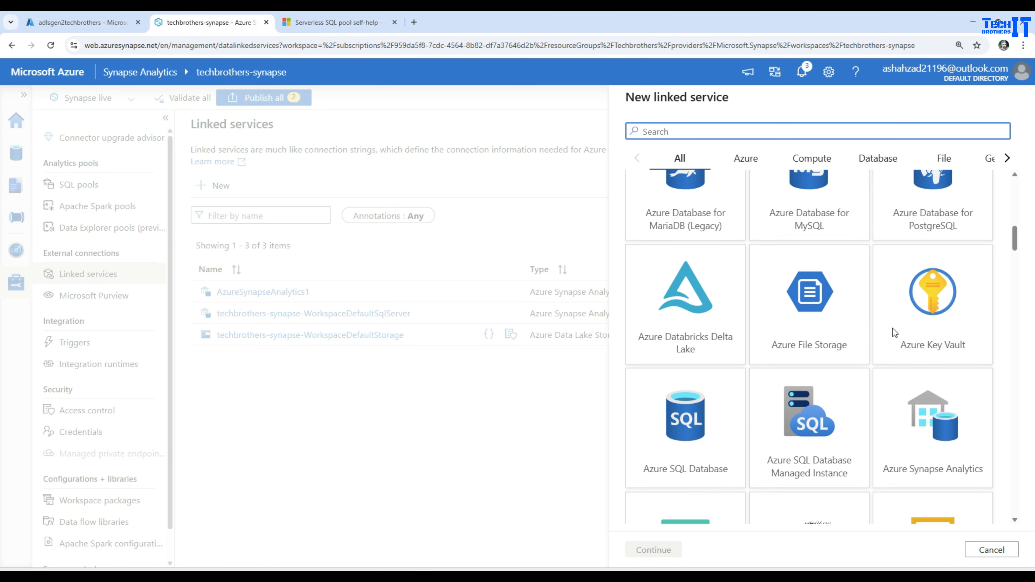
scroll(893, 333, up, 5)
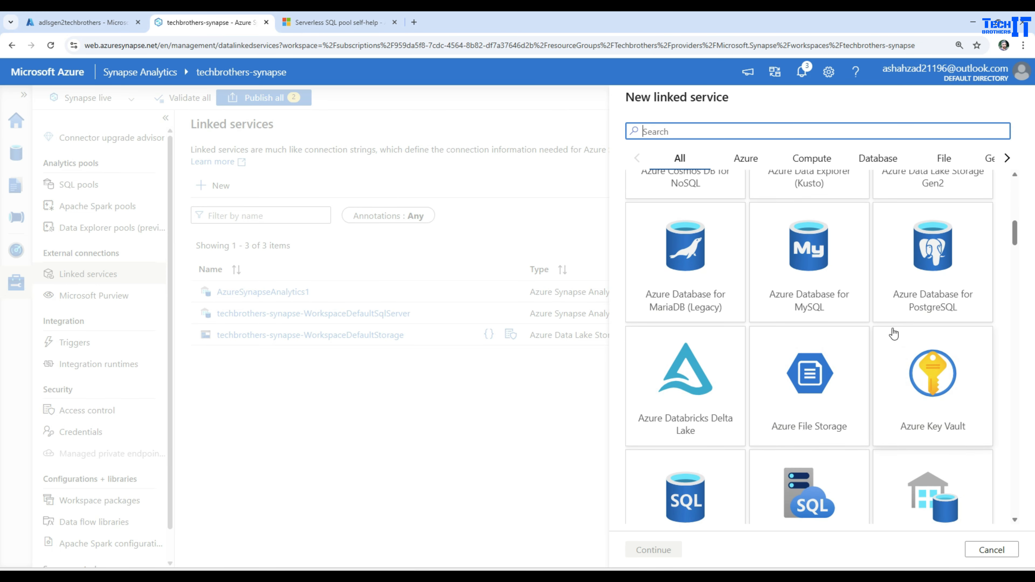
scroll(894, 333, down, 4)
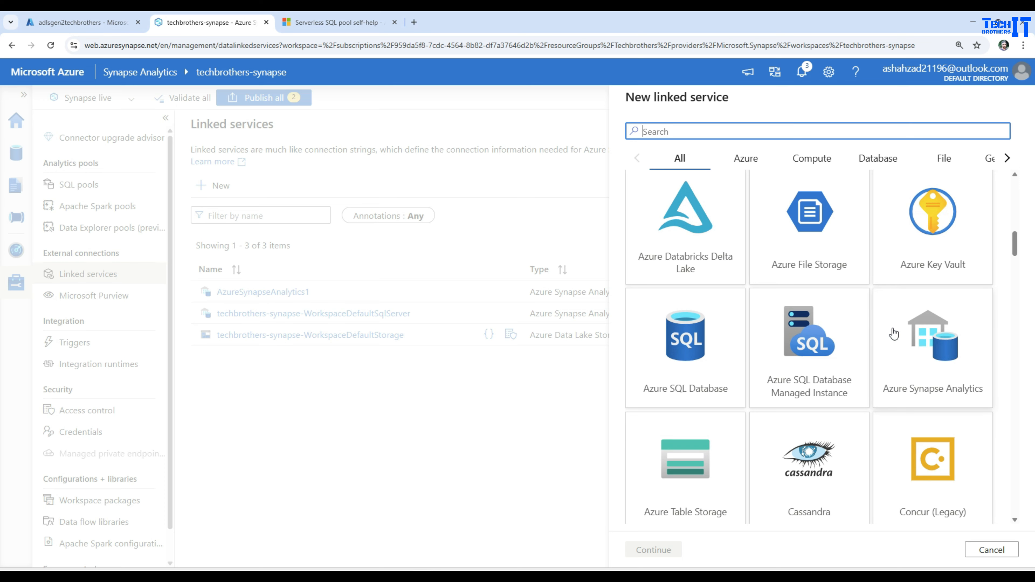
scroll(894, 333, down, 4)
scroll(895, 333, up, 15)
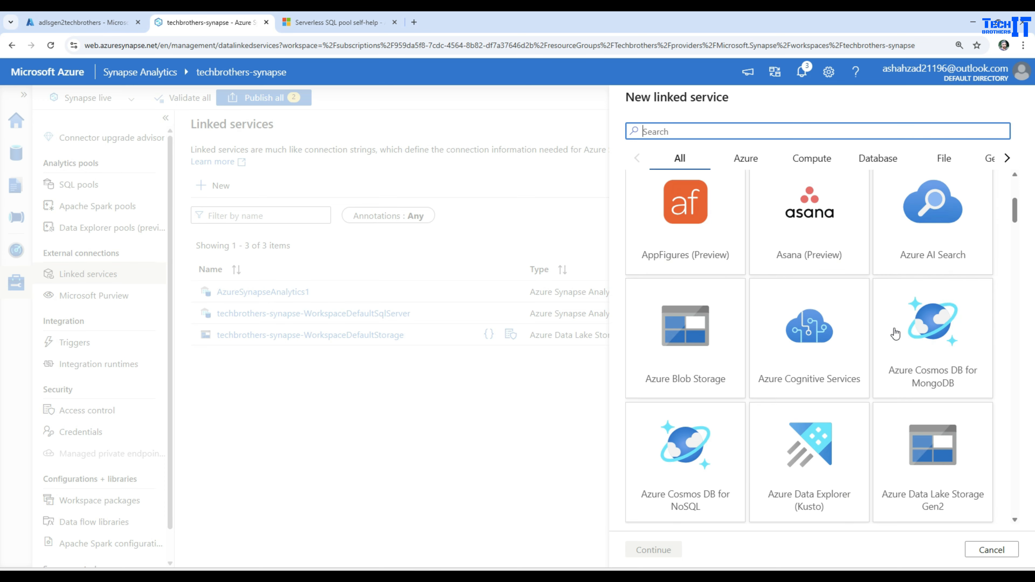
click(928, 469)
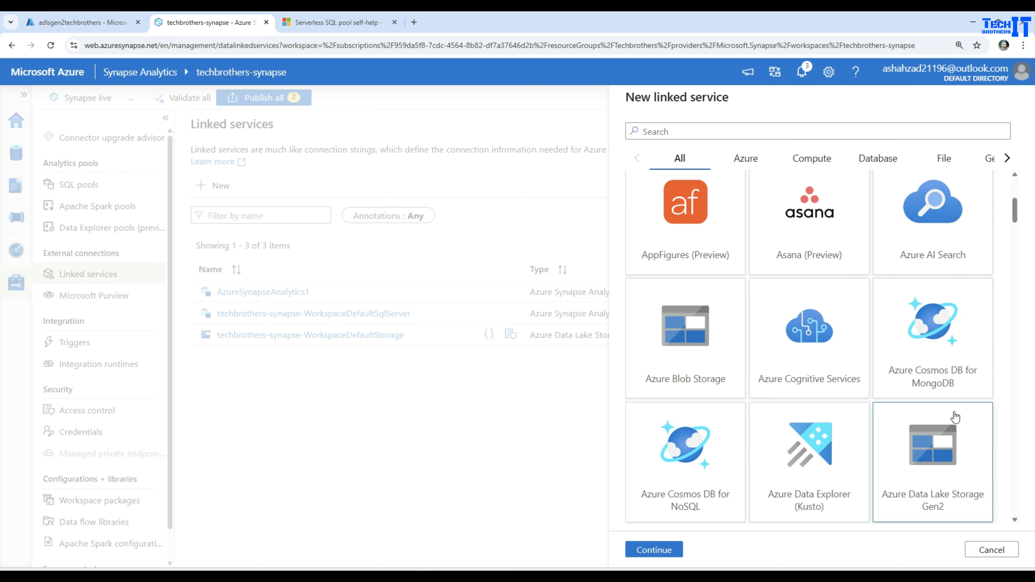
click(672, 549)
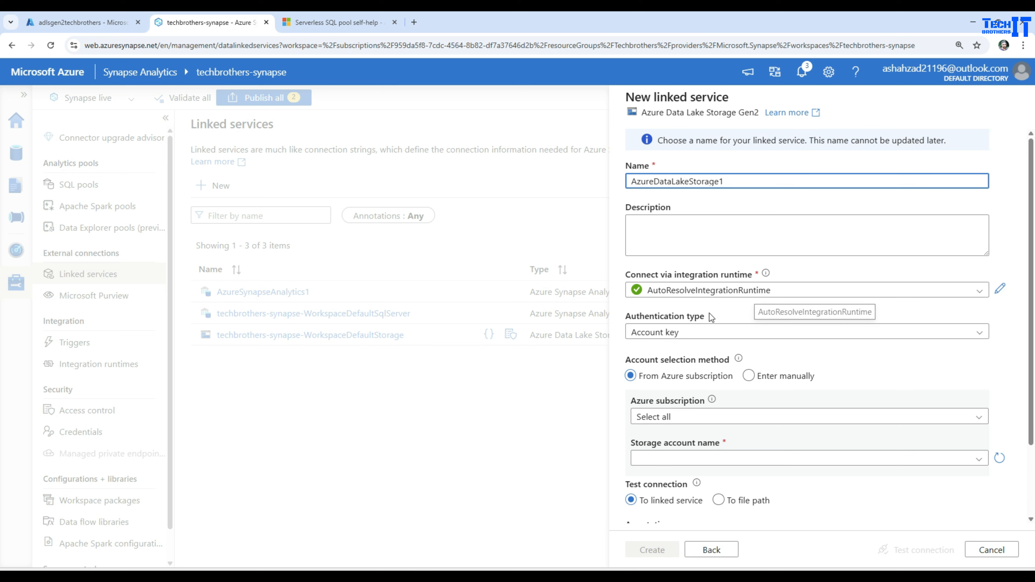
Set the authentication type to System-assigned managed identity and check the managed identity's role assignment on the storage account in the Azure portal.
click(697, 335)
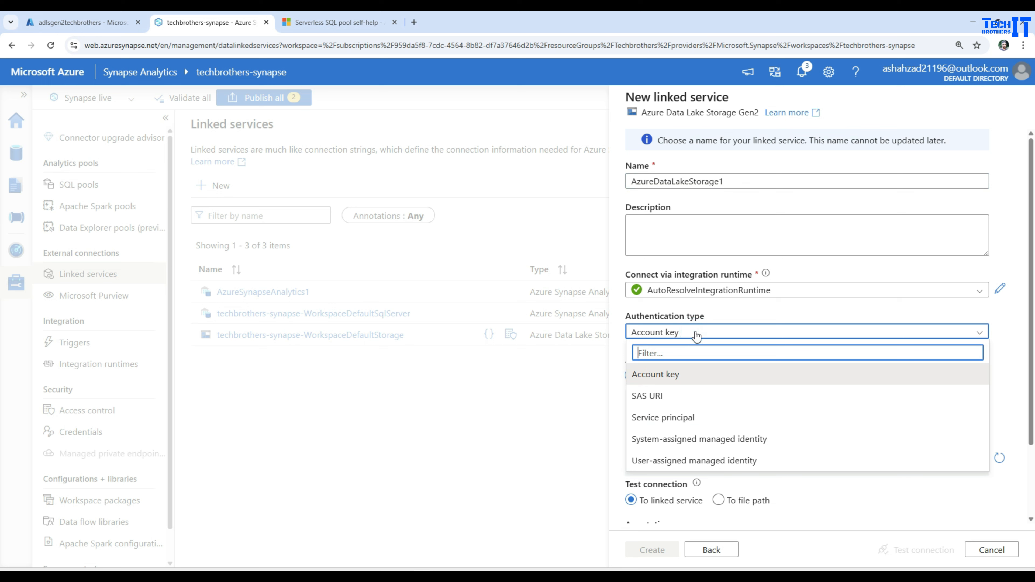
click(690, 441)
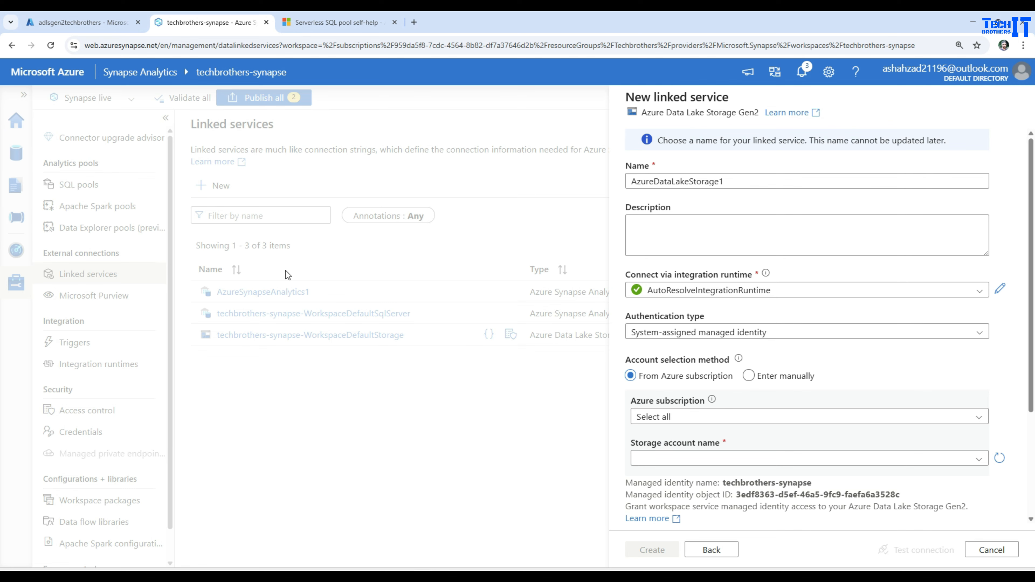
click(67, 22)
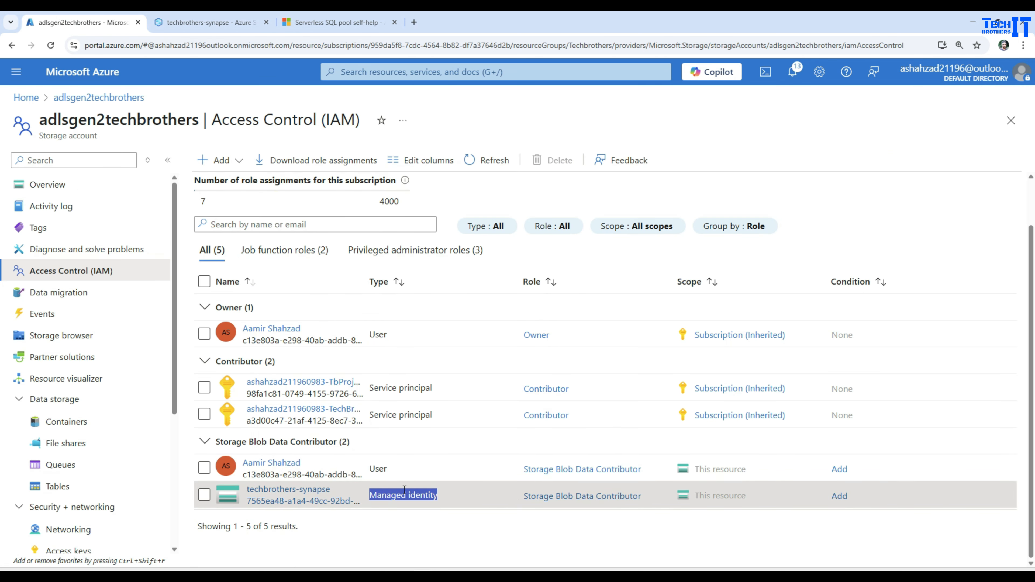
click(202, 24)
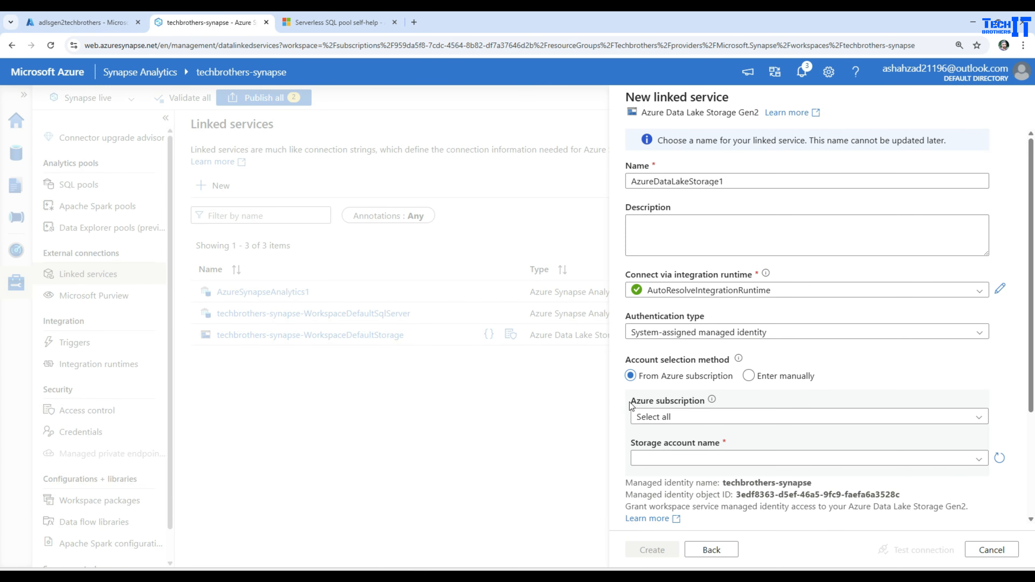
Choose the TechbrothersIT Subscription, refresh the storage account list and select adlsgen2techbrothers for the linked service.
click(711, 417)
click(707, 457)
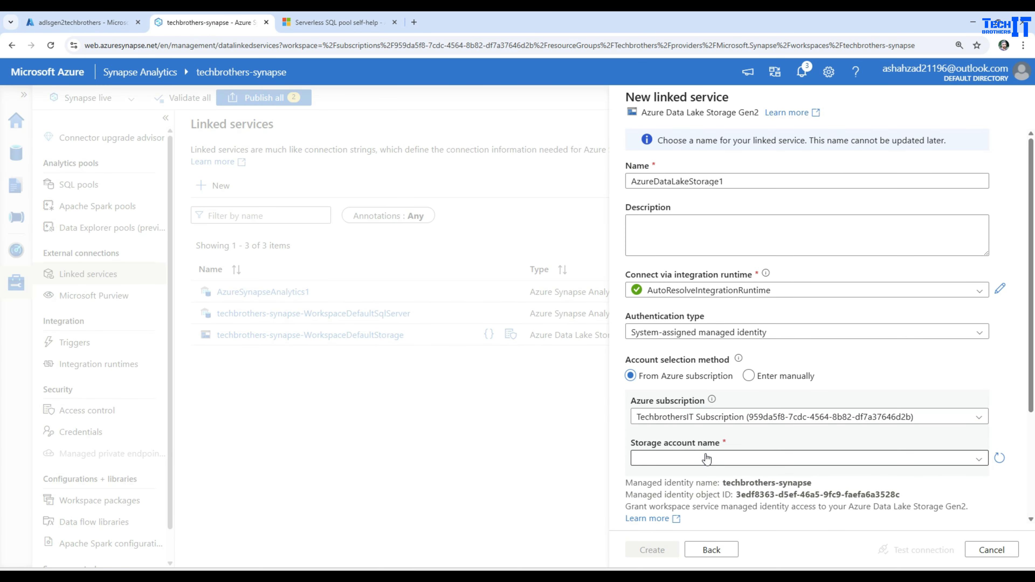
click(741, 460)
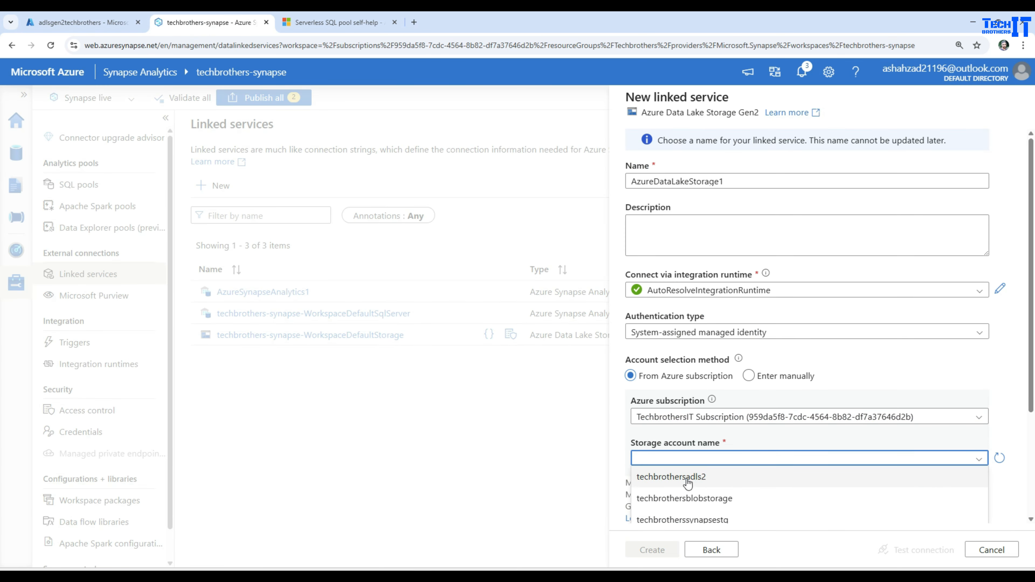
scroll(742, 492, down, 3)
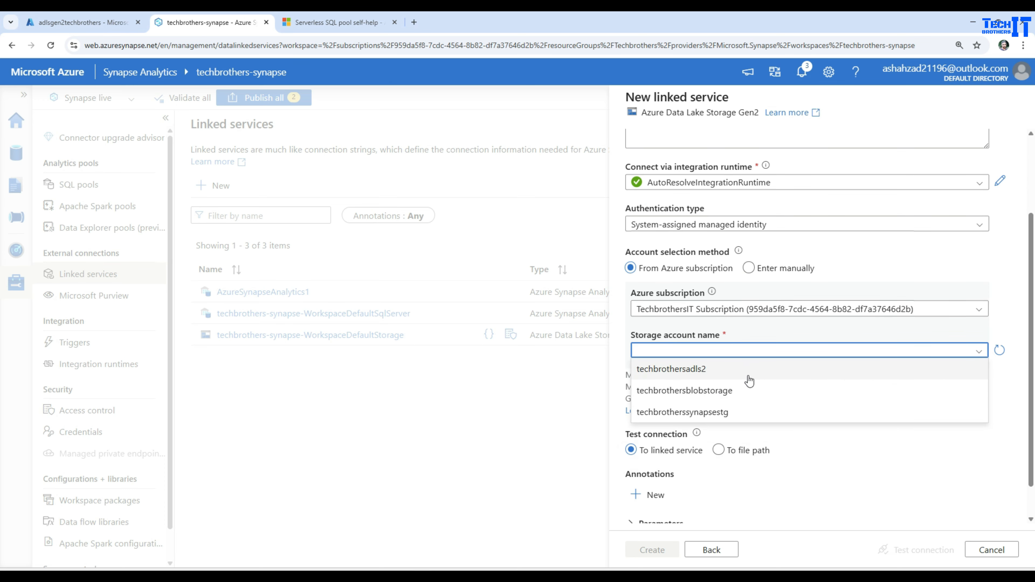
click(999, 350)
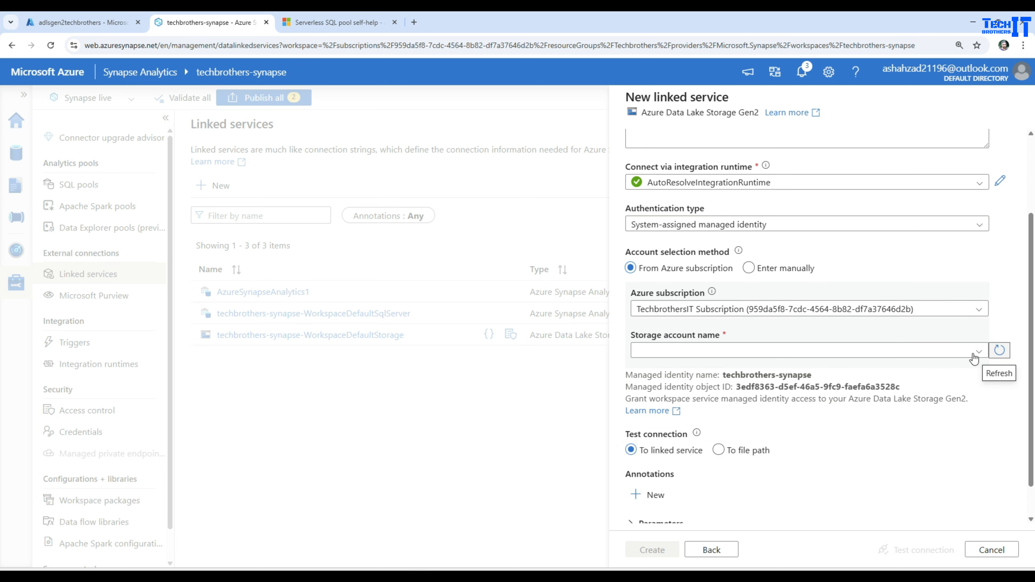
click(685, 355)
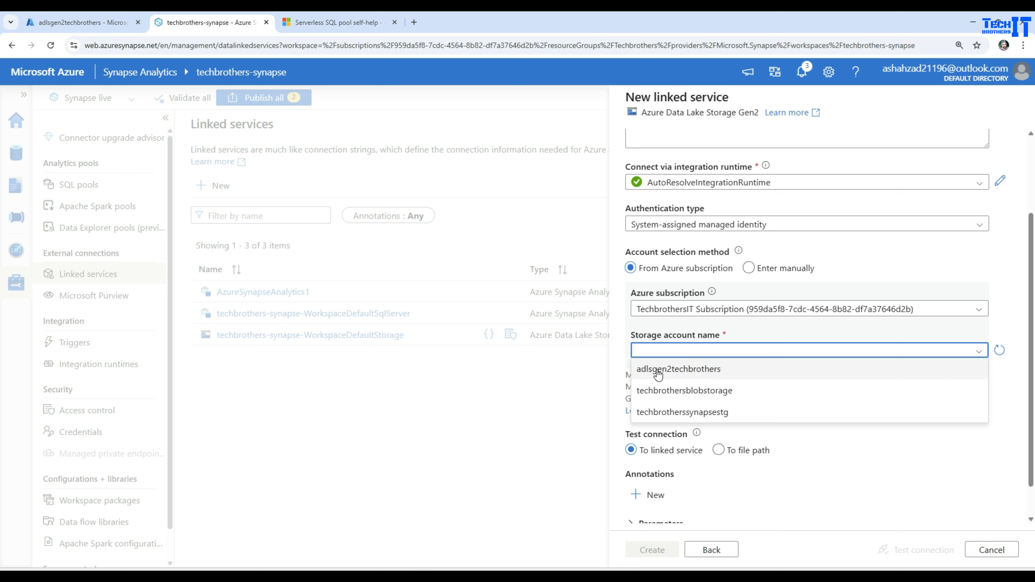
click(678, 369)
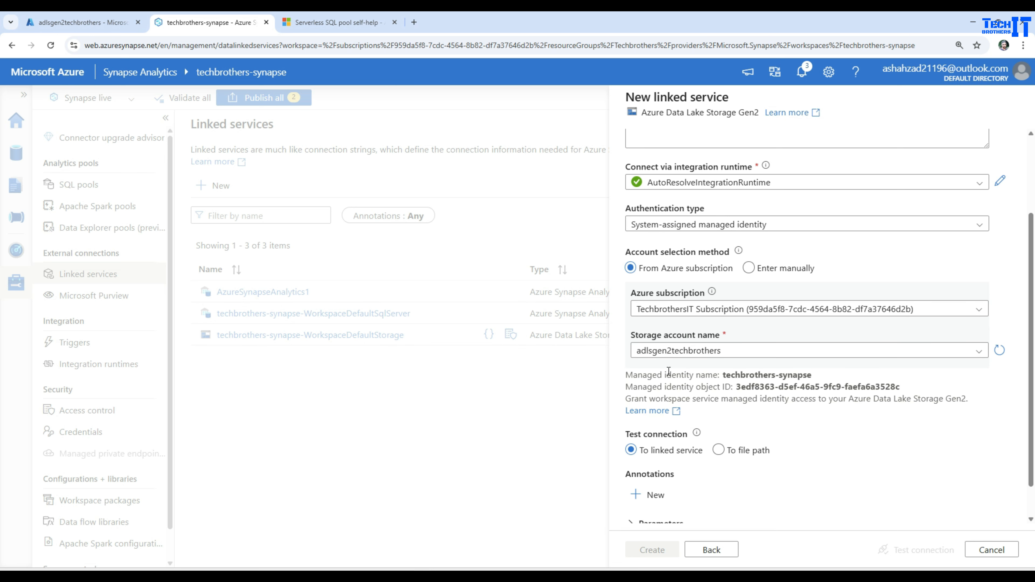
Test and create the AzureDataLakeStorage1 linked service, and publish all pending changes to the workspace.
click(909, 554)
click(663, 551)
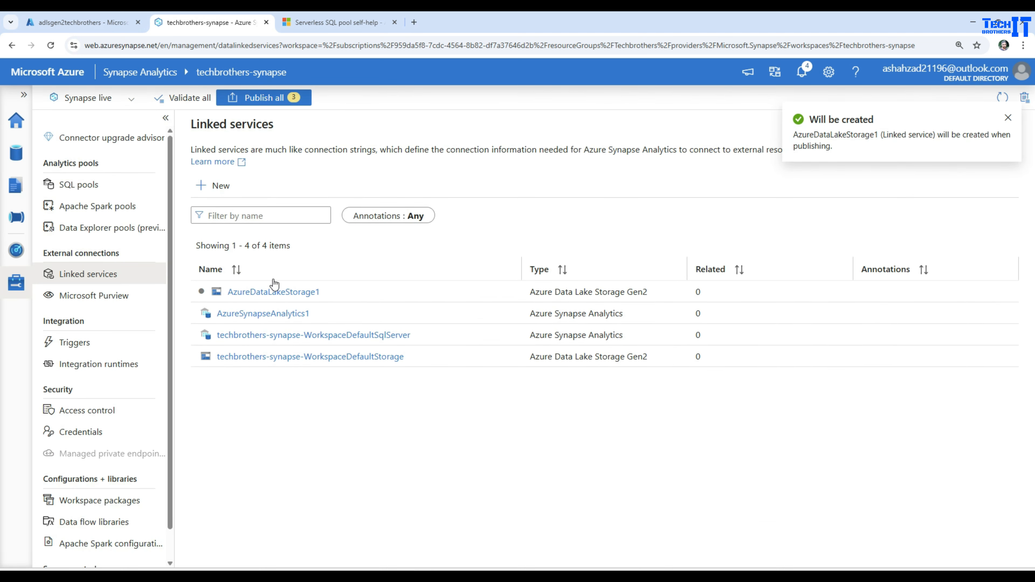
click(254, 98)
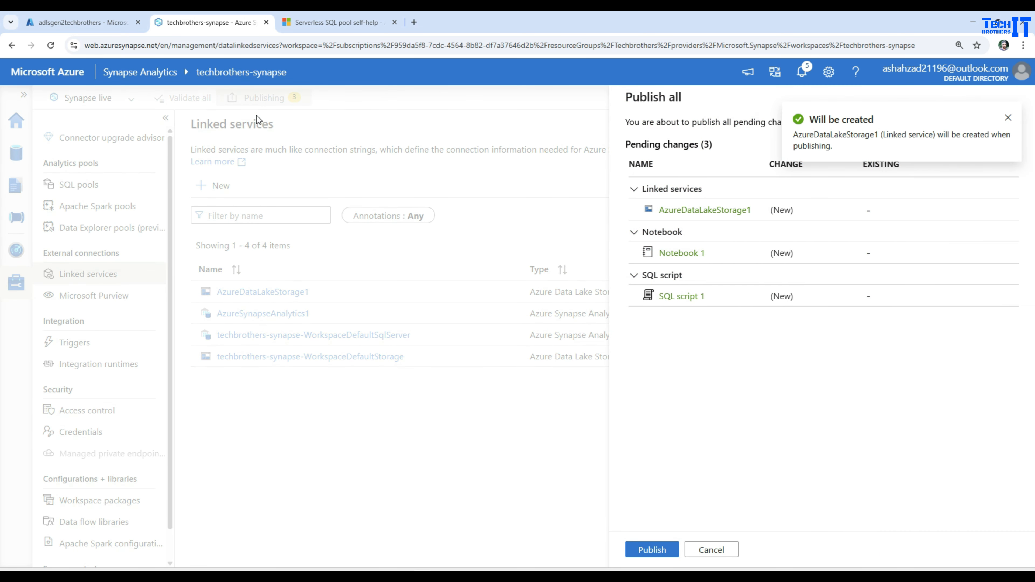
click(651, 550)
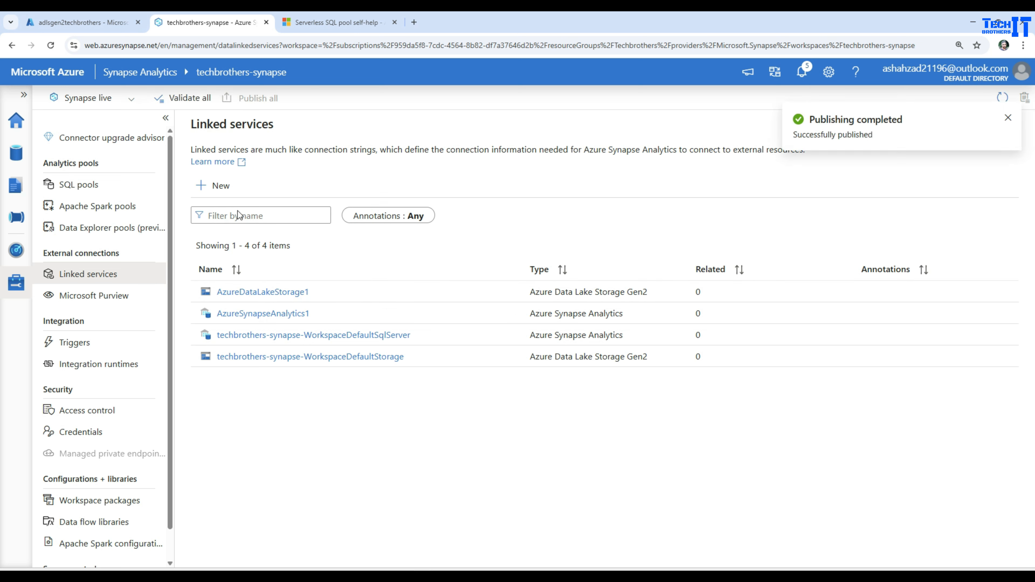
Compare the types of the AzureDataLakeStorage1 and workspace default storage entries in the linked services list.
double_click(326, 292)
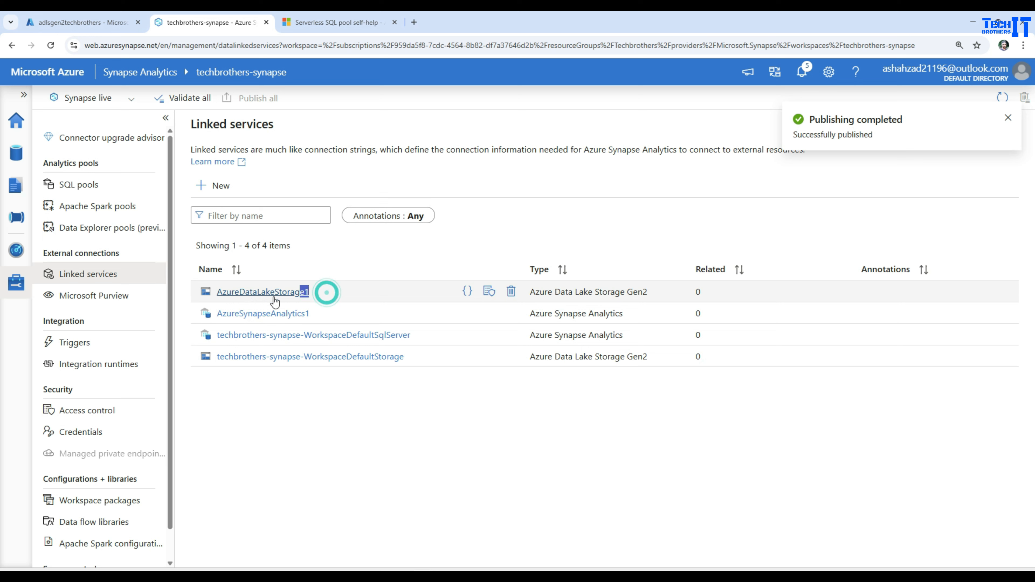
click(439, 417)
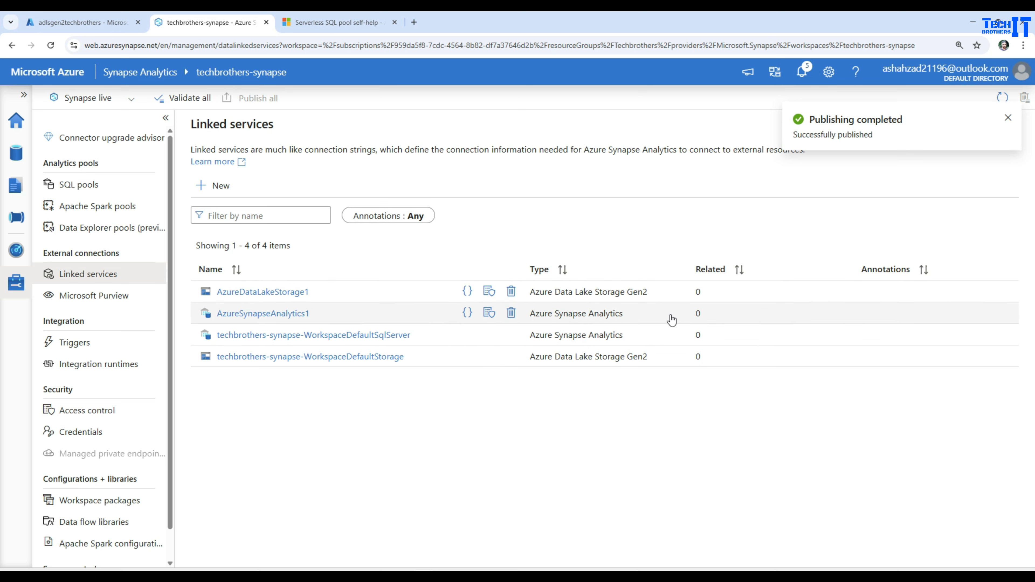
drag(650, 360, 529, 360)
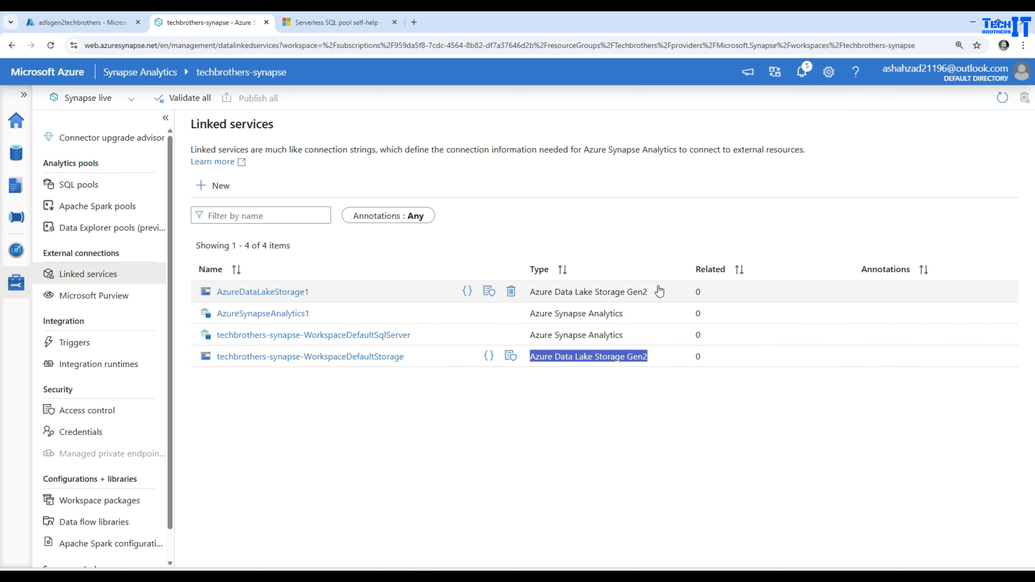
drag(652, 292, 529, 292)
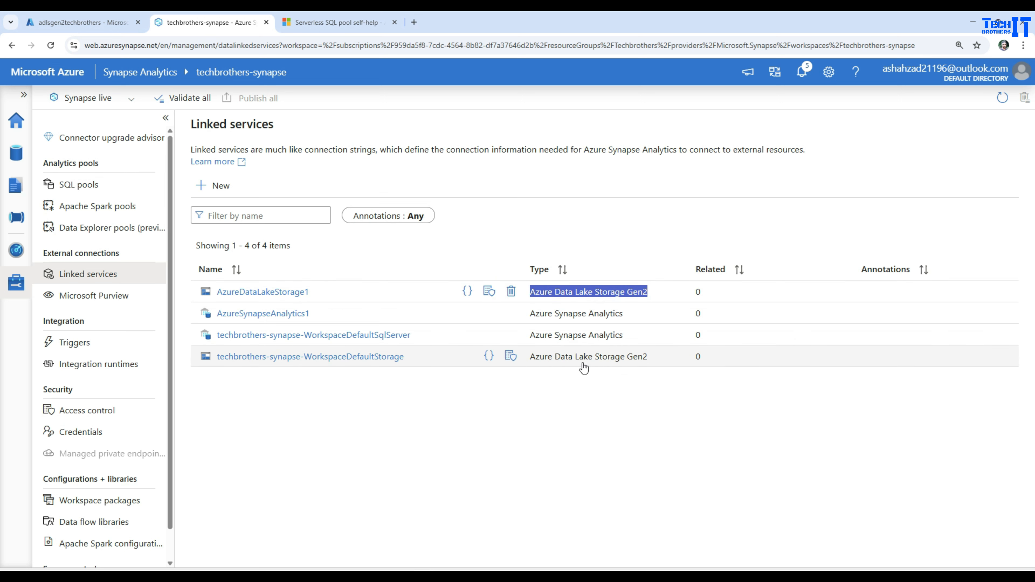
Open the inputdirectory folder of testcontainer under the linked AzureDataLakeStorage1 account in the workspace's linked data.
click(301, 418)
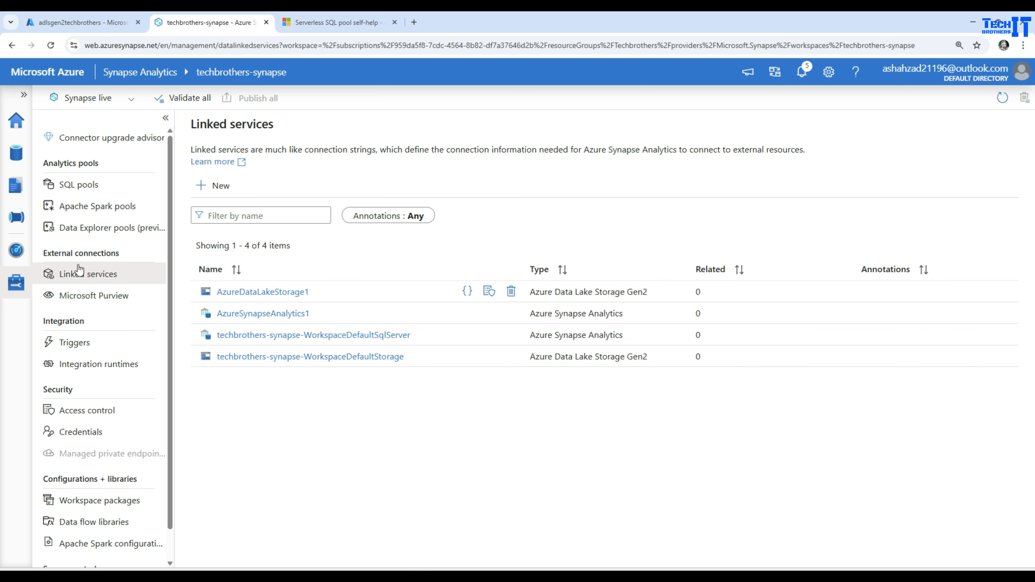
click(16, 153)
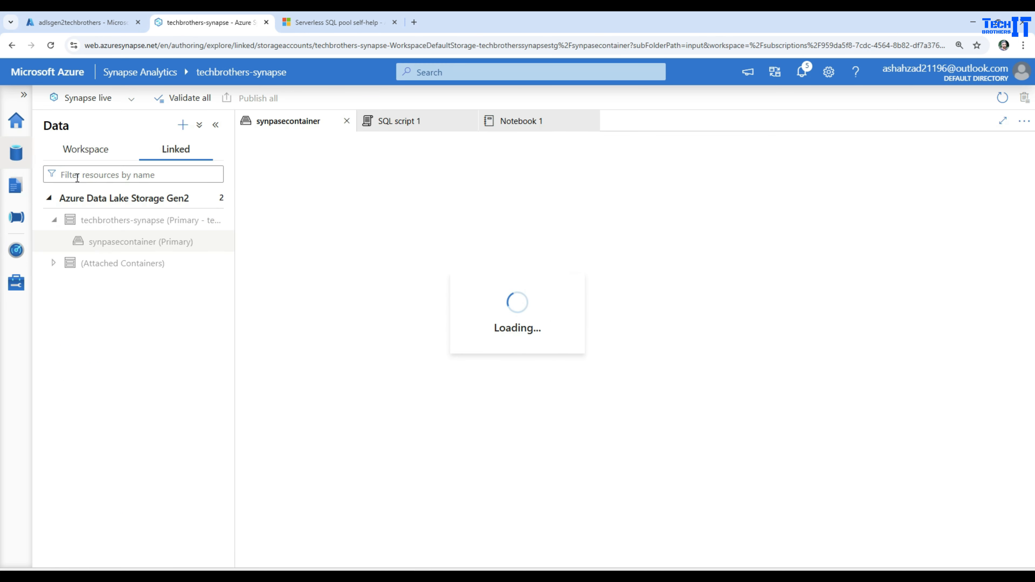
click(211, 200)
click(233, 221)
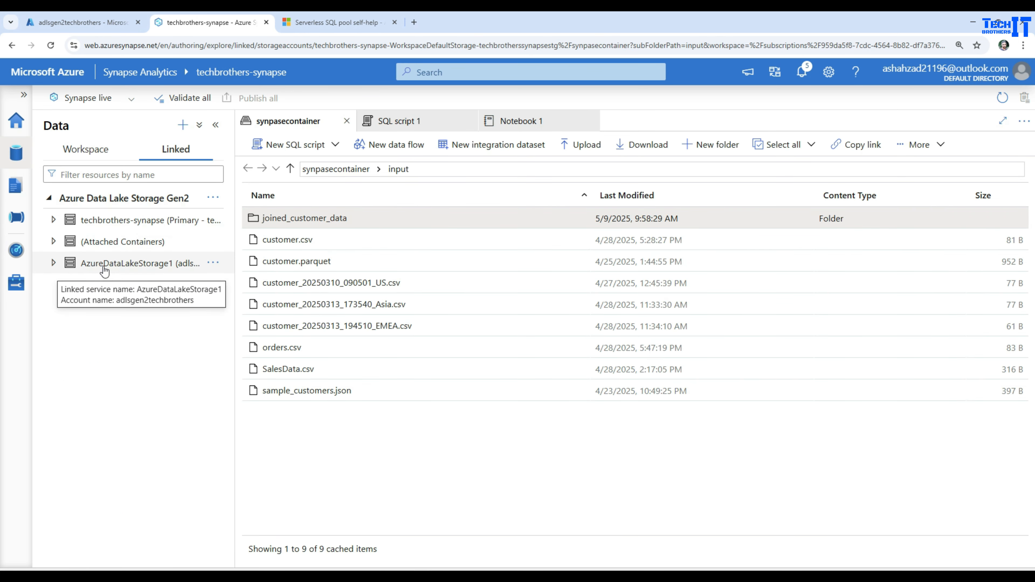
click(105, 270)
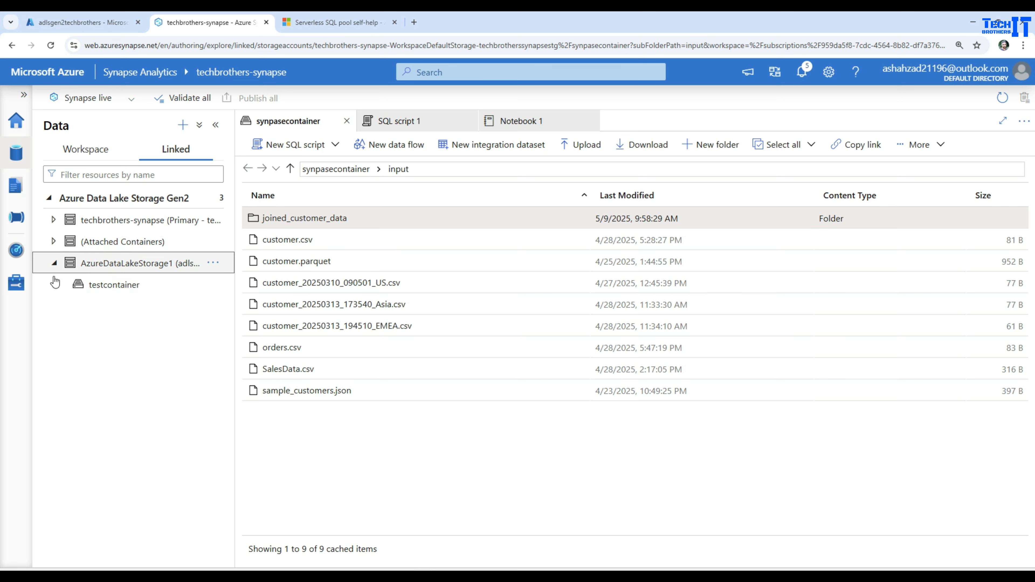
click(101, 286)
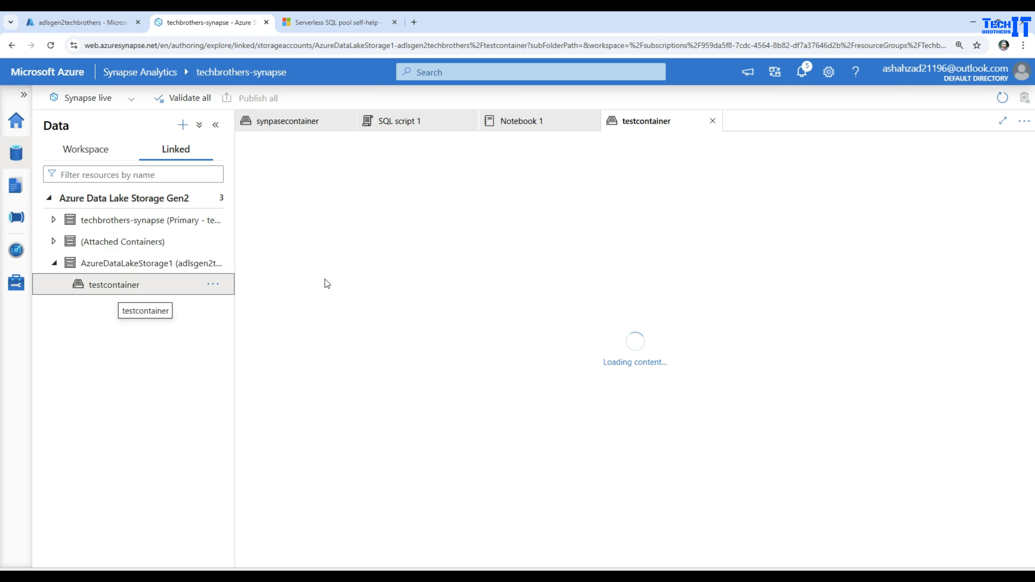
double_click(305, 224)
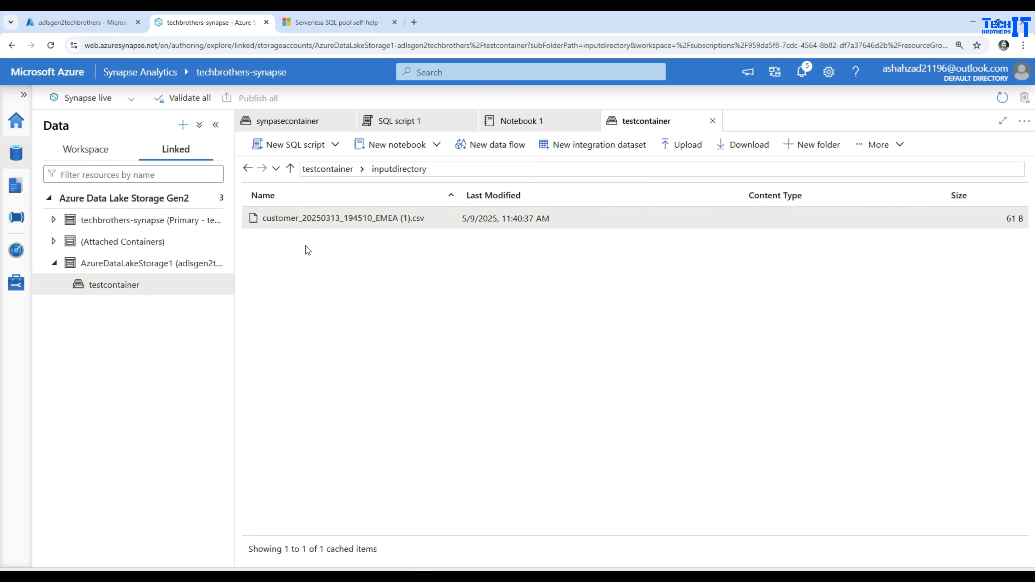
Check the contents of testcontainer's inputdirectory on adlsgen2techbrothers in the Azure portal, and return to Synapse Studio.
click(66, 24)
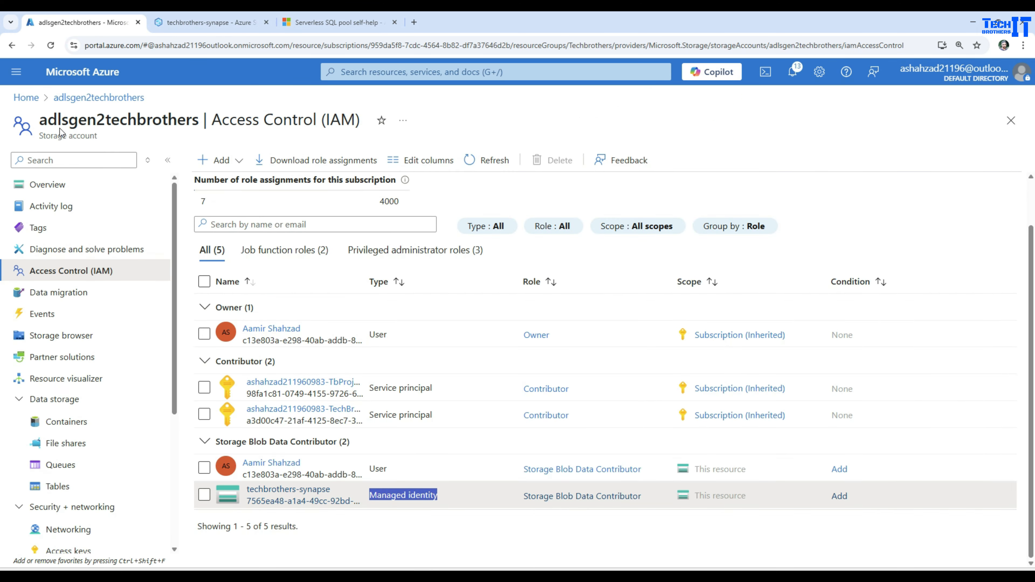
click(65, 422)
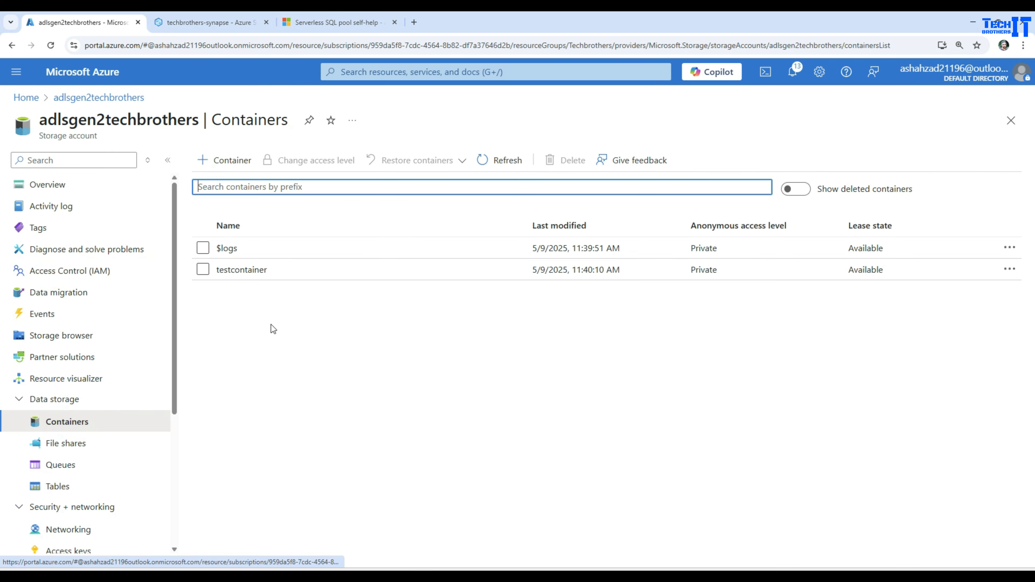
click(261, 271)
click(253, 288)
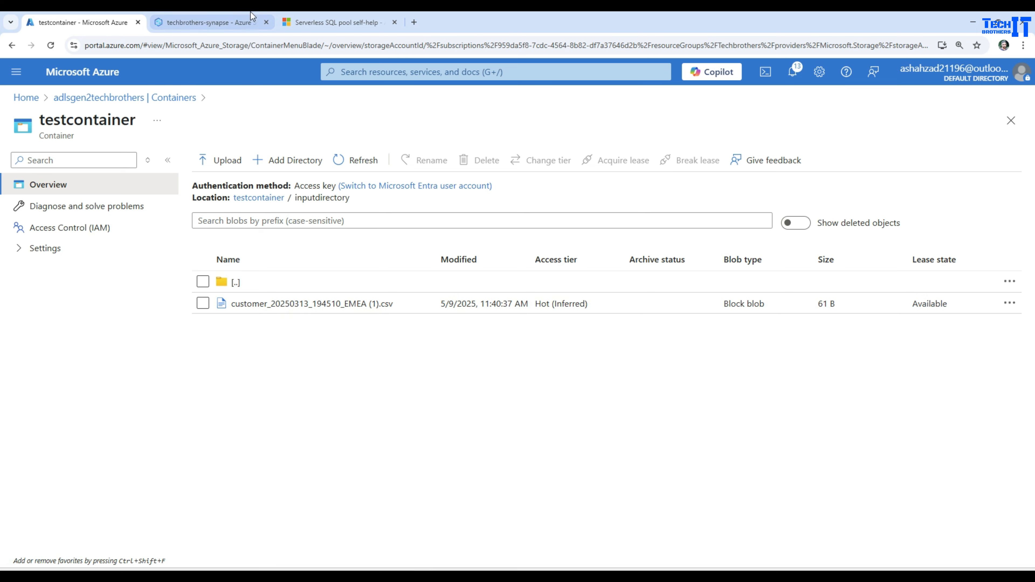
click(212, 23)
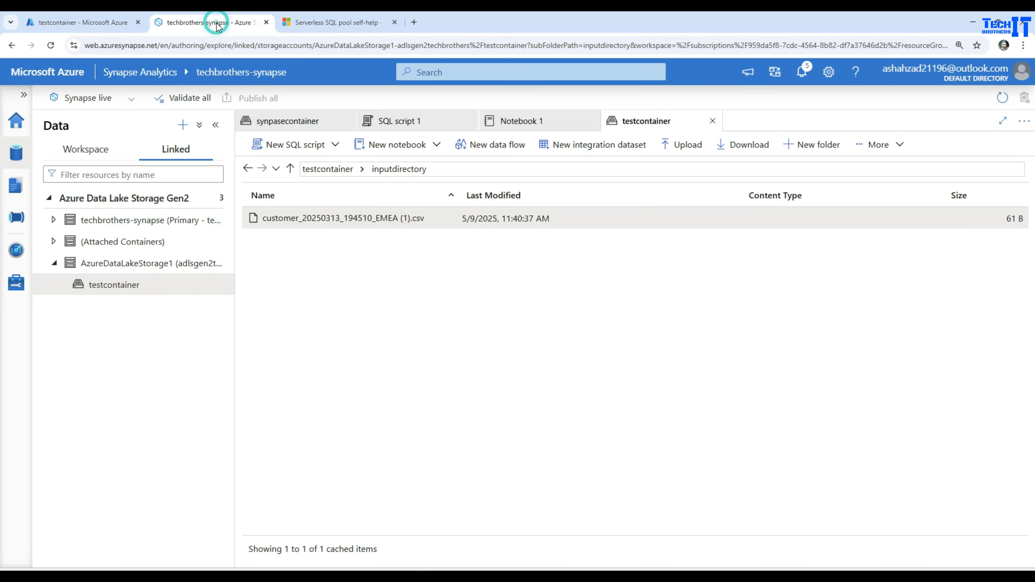
Generate a SQL script selecting the TOP 100 rows of customer_20250313_194510_EMEA (1).csv, and run it on the Built-in pool.
right_click(332, 221)
mouse_move(421, 259)
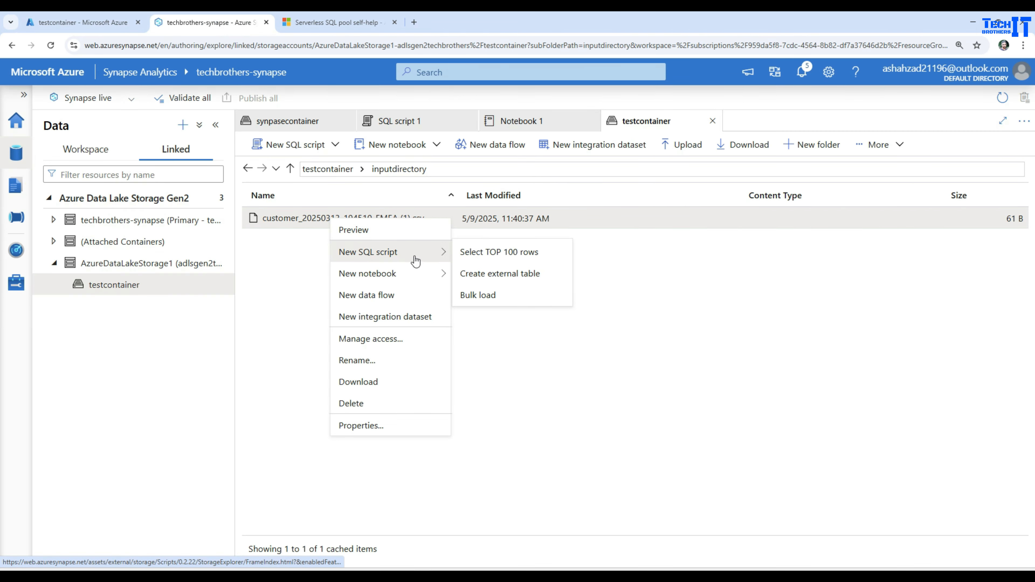
click(485, 251)
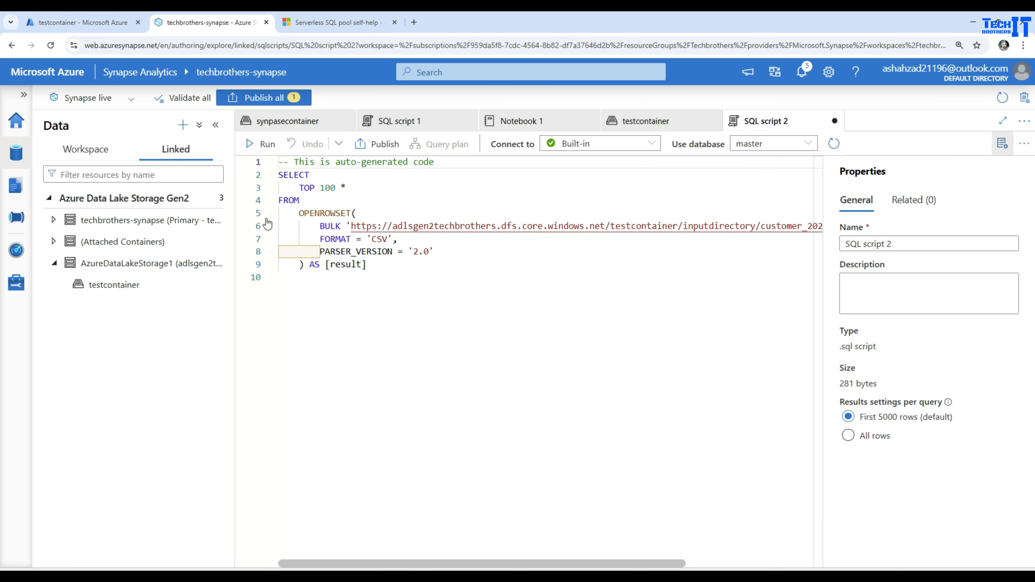
click(262, 143)
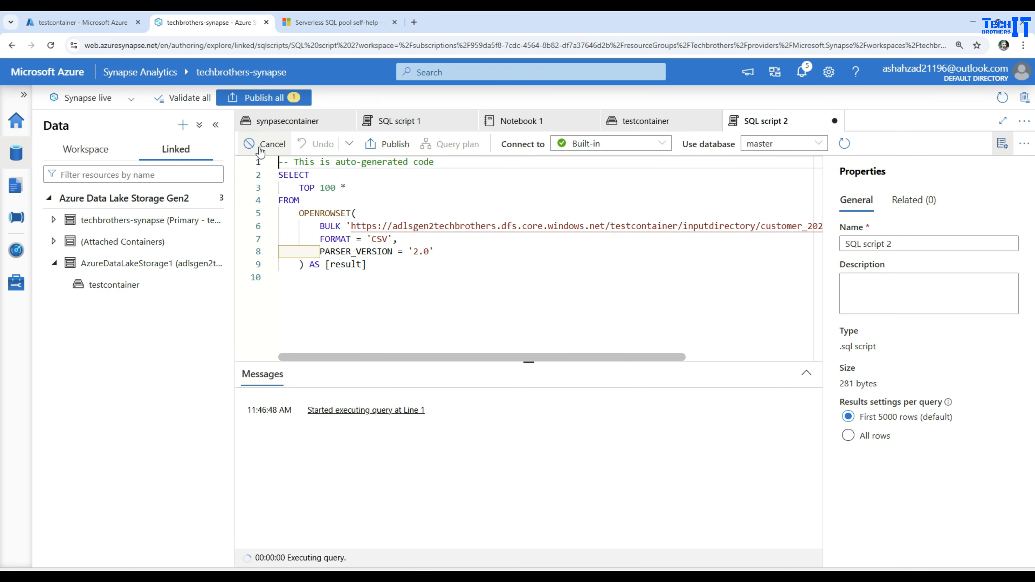
double_click(338, 215)
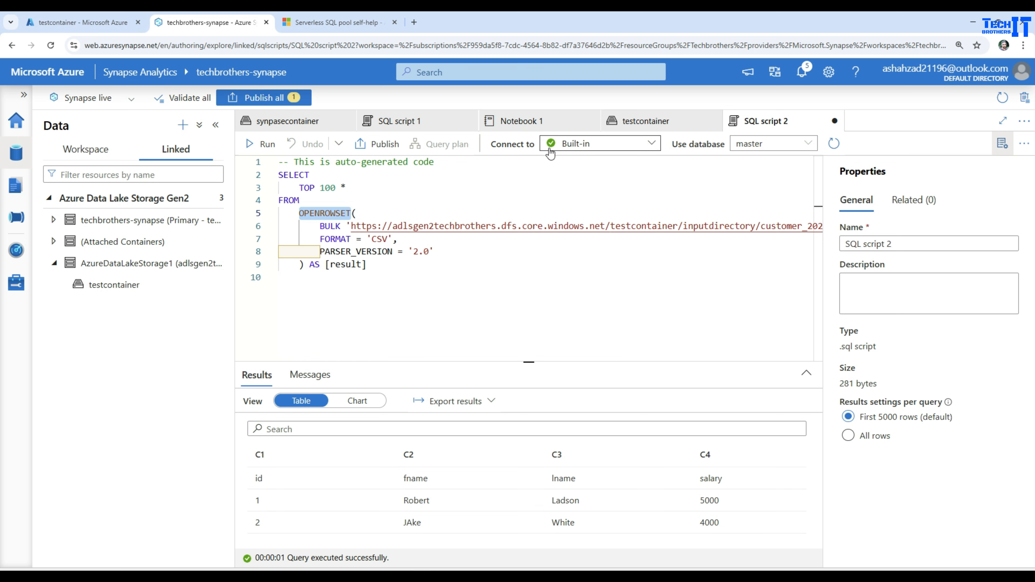
Create a notebook that loads customer_20250313_194510_EMEA (1).csv from testcontainer into a DataFrame, and review the parts of its abfss path.
click(315, 130)
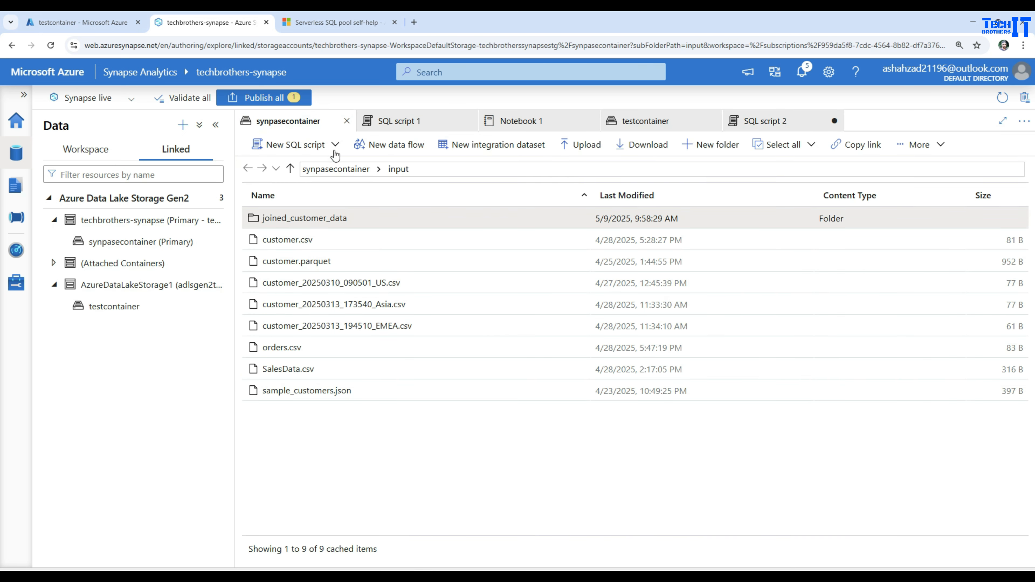
click(641, 122)
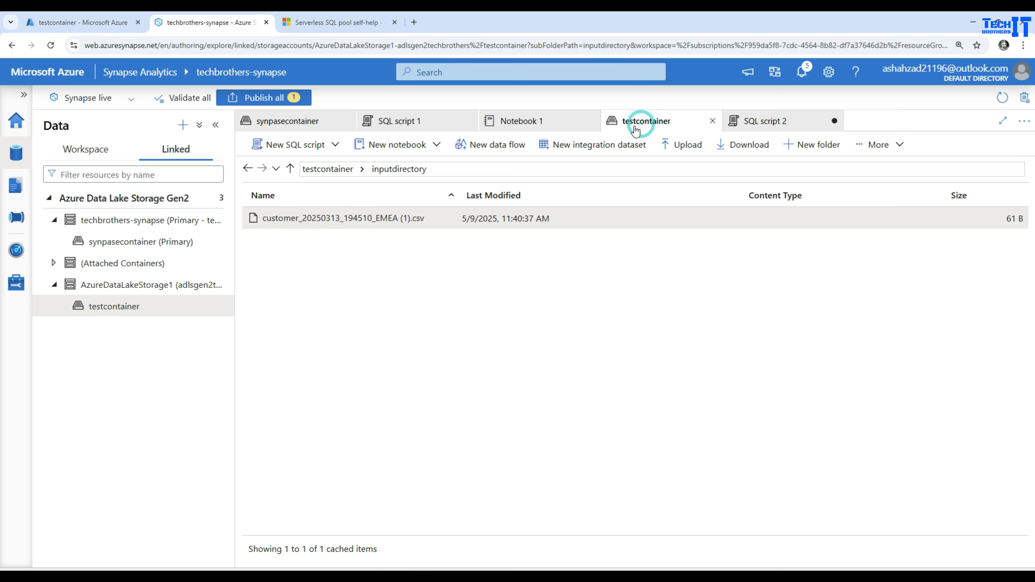
right_click(346, 221)
mouse_move(425, 267)
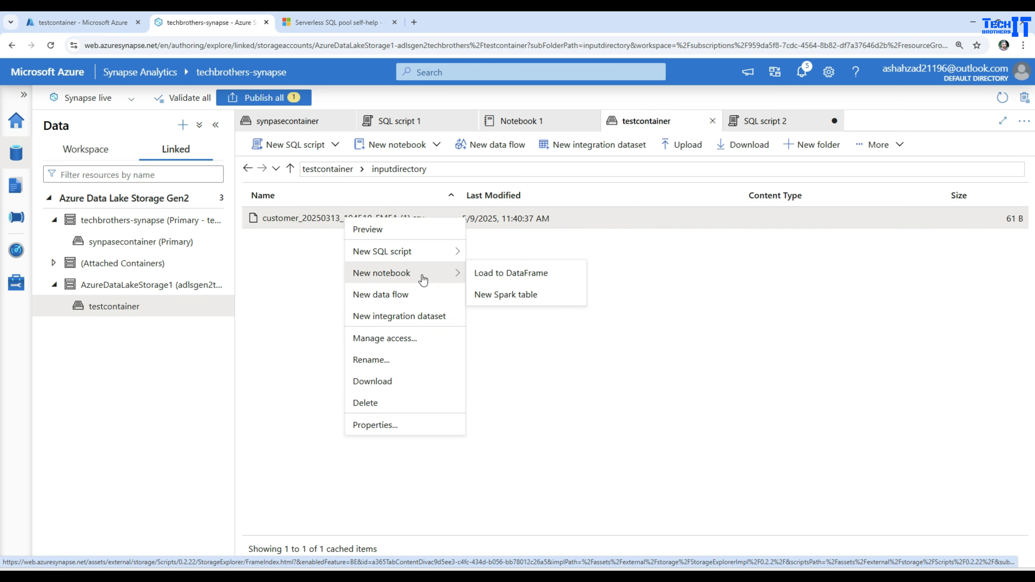
click(507, 274)
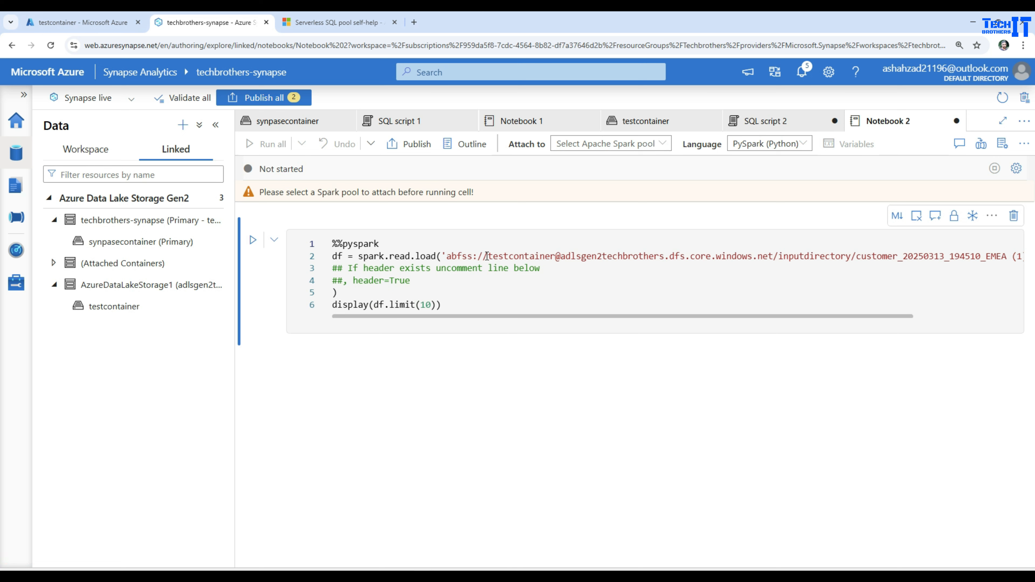
double_click(514, 257)
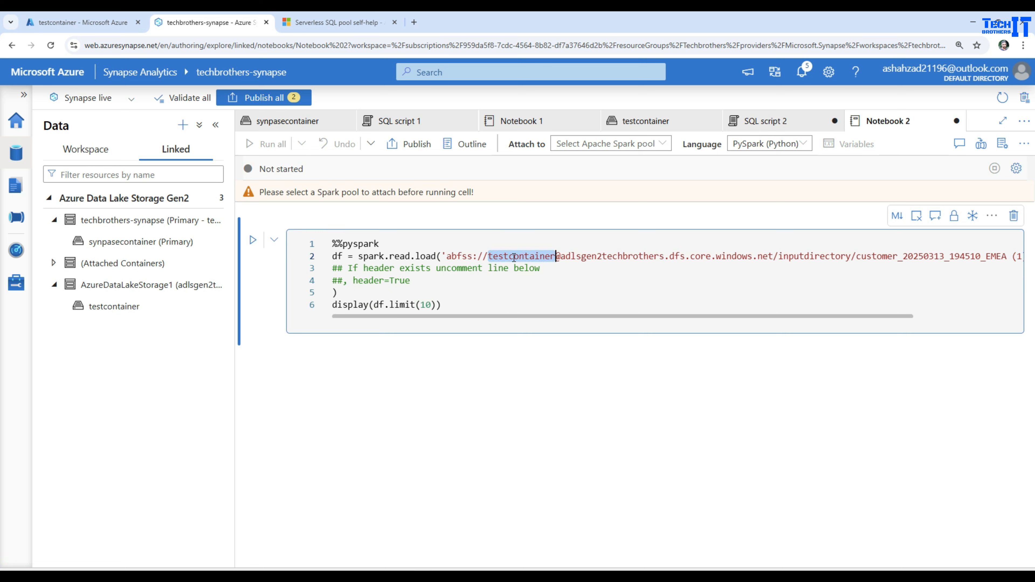
double_click(628, 257)
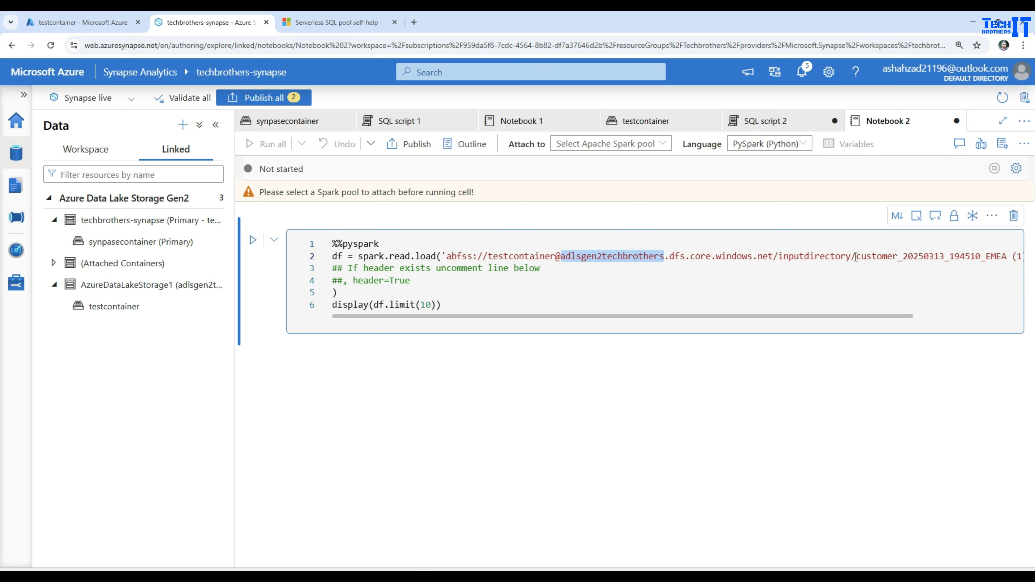
drag(853, 257, 782, 257)
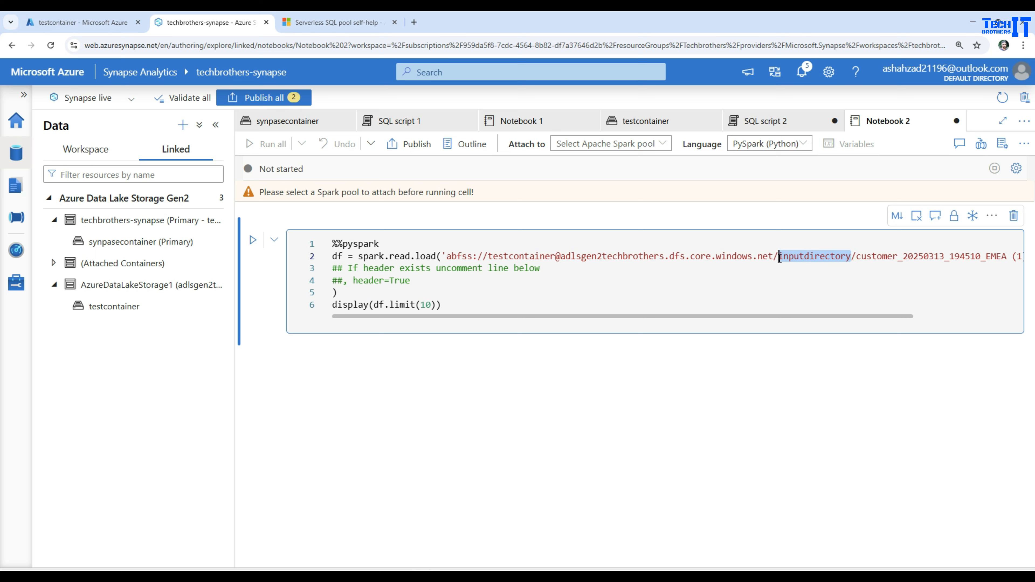
double_click(967, 257)
Attach Notebook 2 to the TechbroPool Spark pool and run its PySpark cell.
click(253, 240)
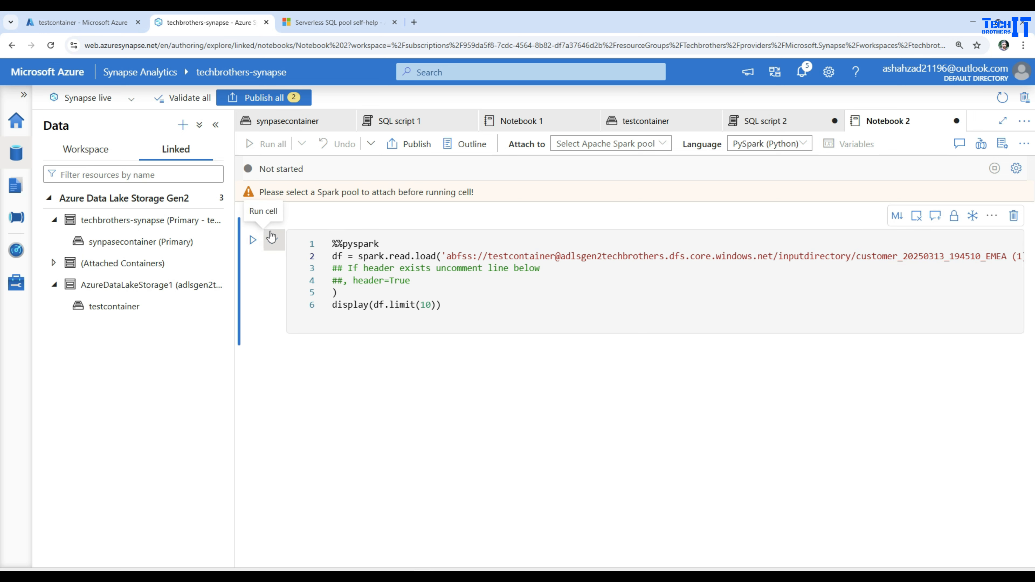
click(621, 150)
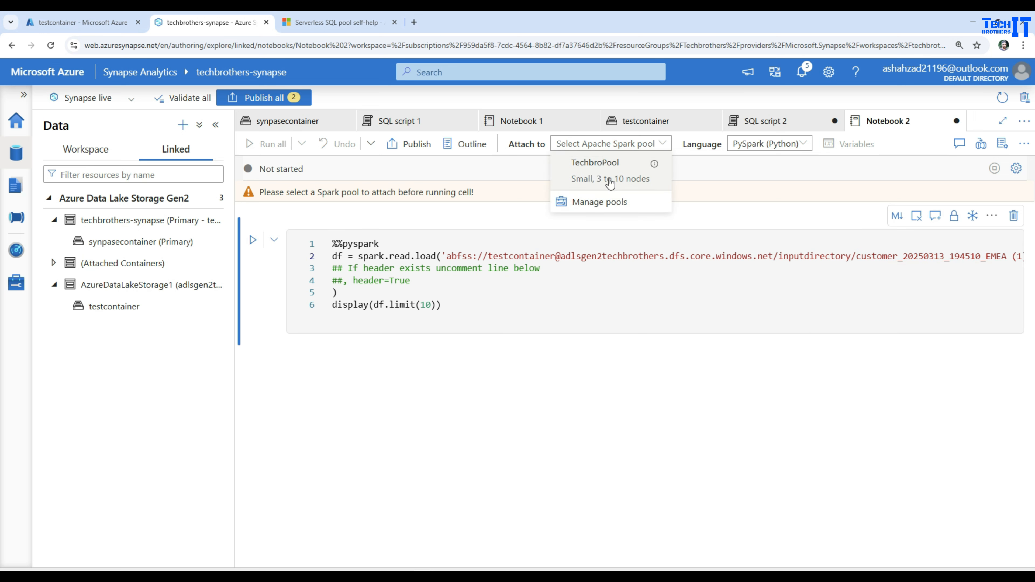
click(606, 182)
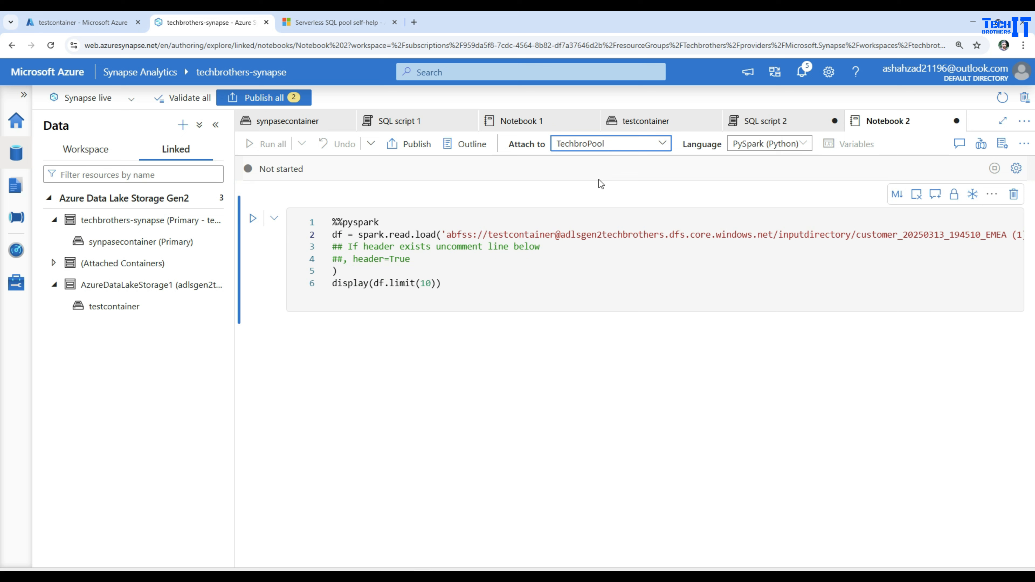
click(253, 220)
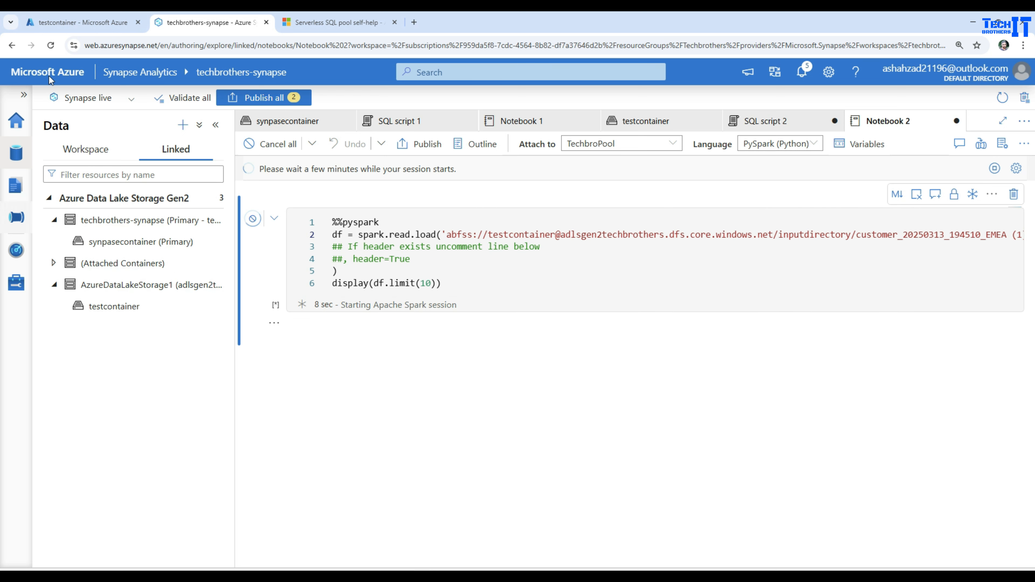
click(104, 24)
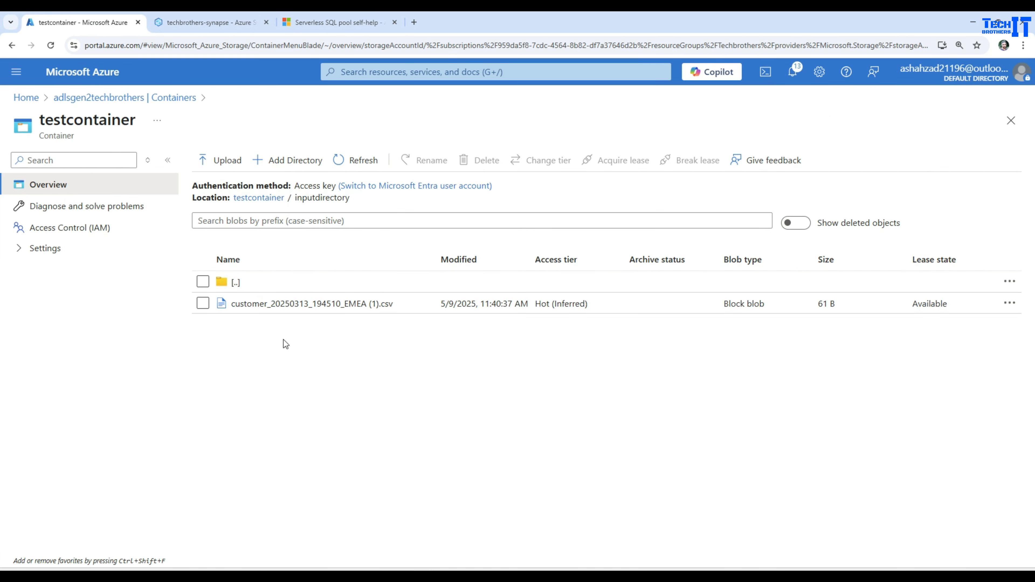
click(206, 25)
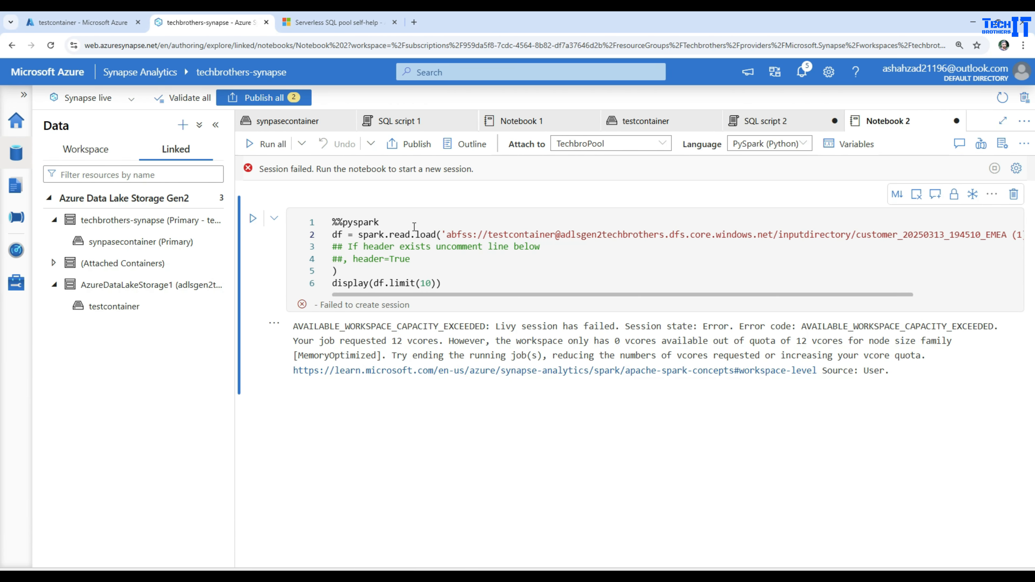
Close Notebook 1 while keeping its current Spark session.
drag(472, 285, 322, 222)
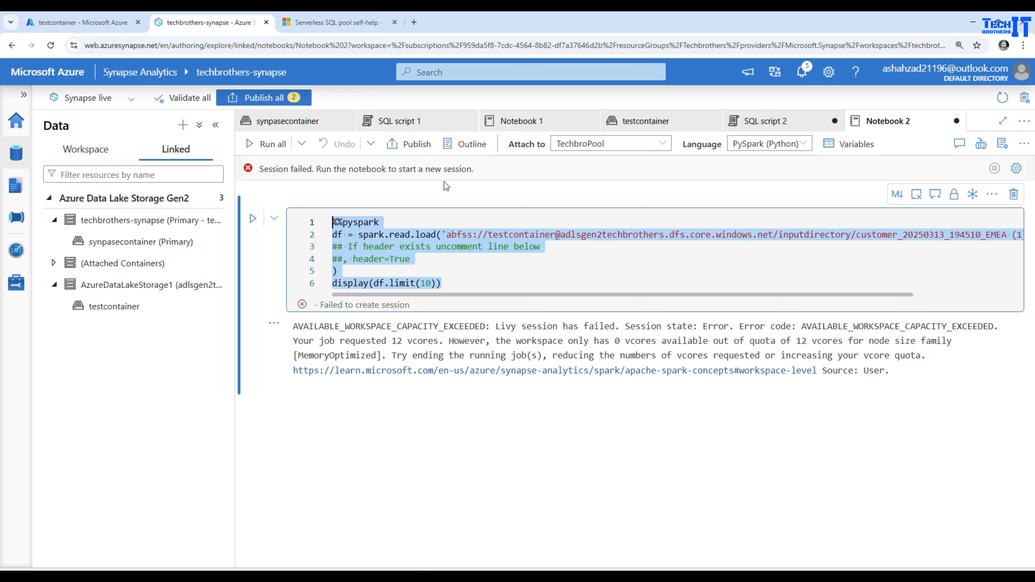
click(562, 120)
click(591, 121)
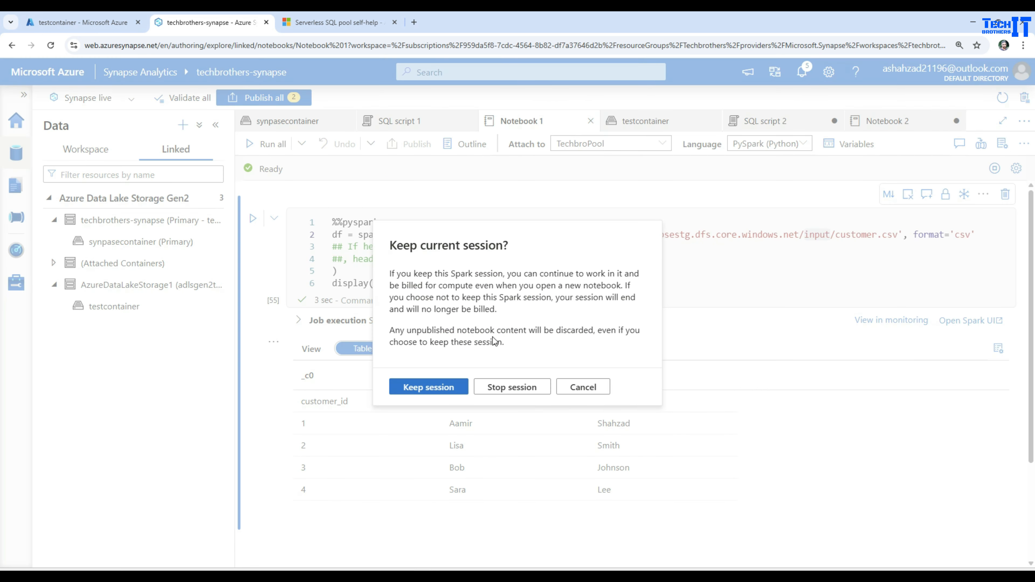
click(429, 387)
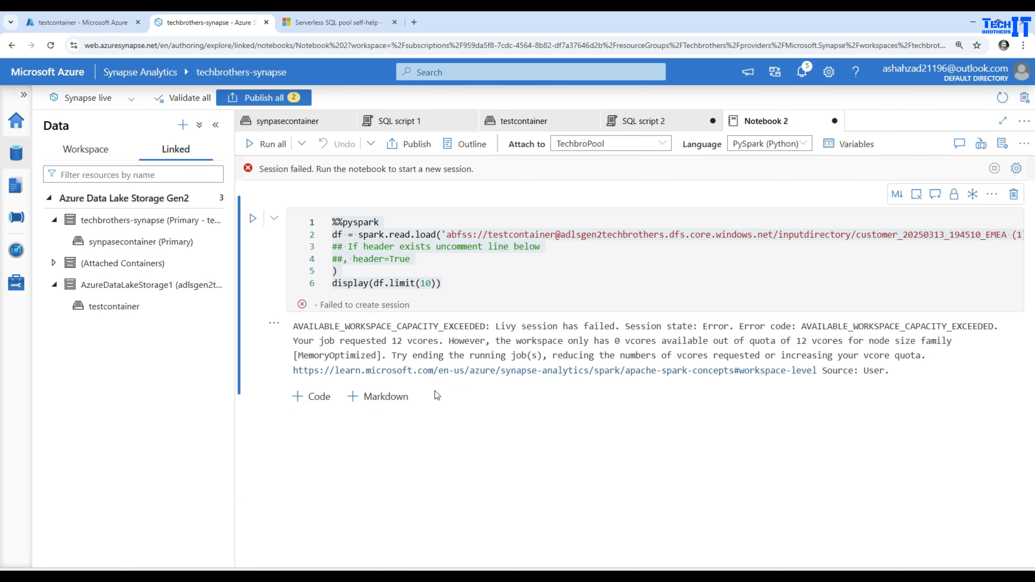
Close SQL script 1, testcontainer and SQL script 2, discarding the unpublished script changes.
click(600, 264)
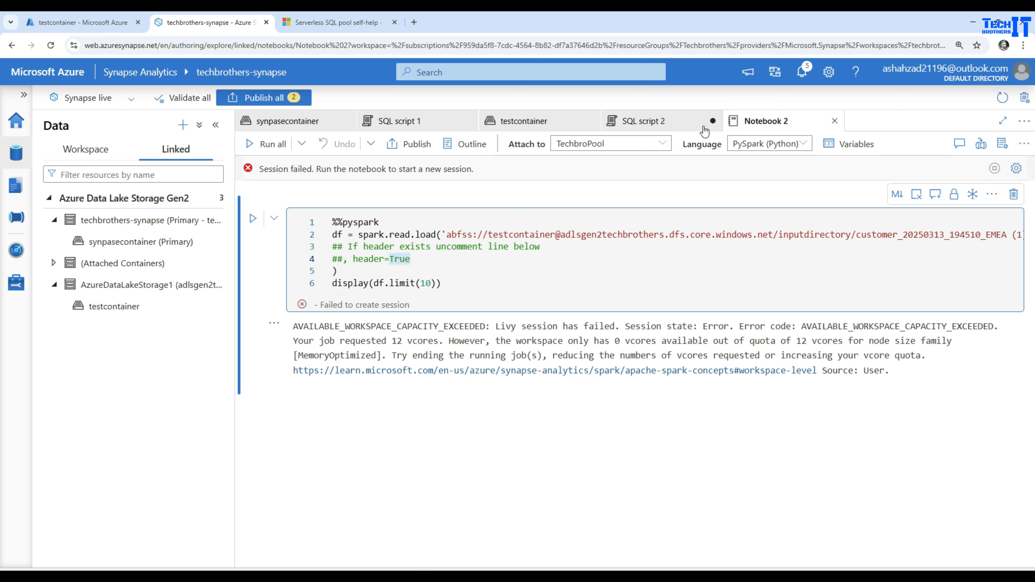
click(469, 120)
click(468, 121)
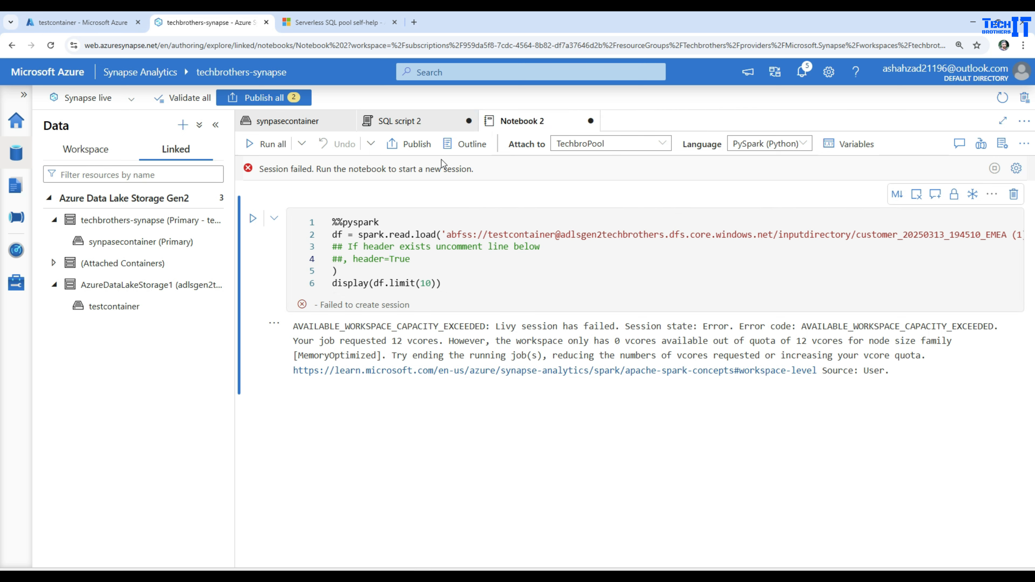
click(469, 121)
click(469, 352)
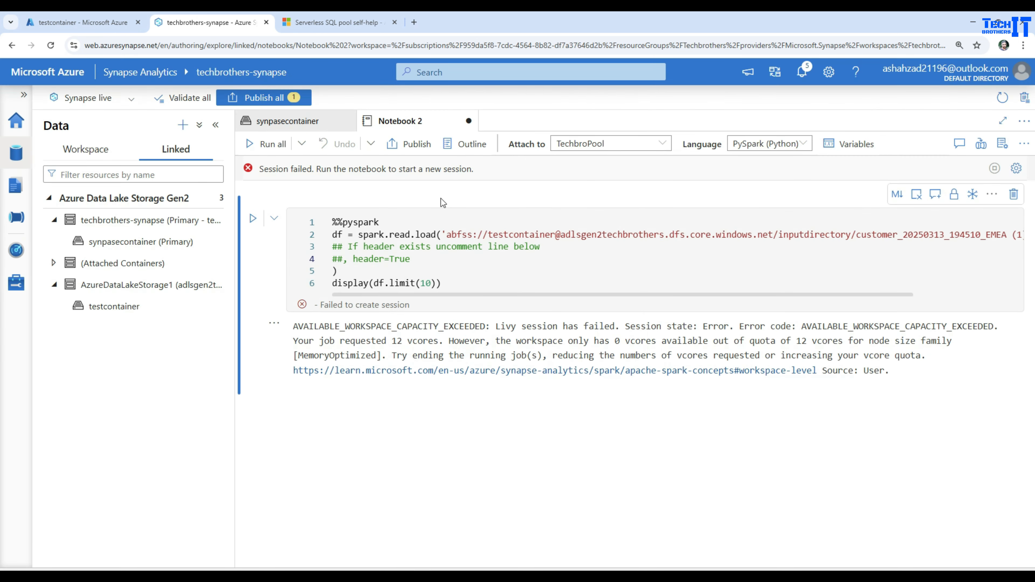
Rerun the PySpark cell in Notebook 2 on TechbroPool.
click(253, 219)
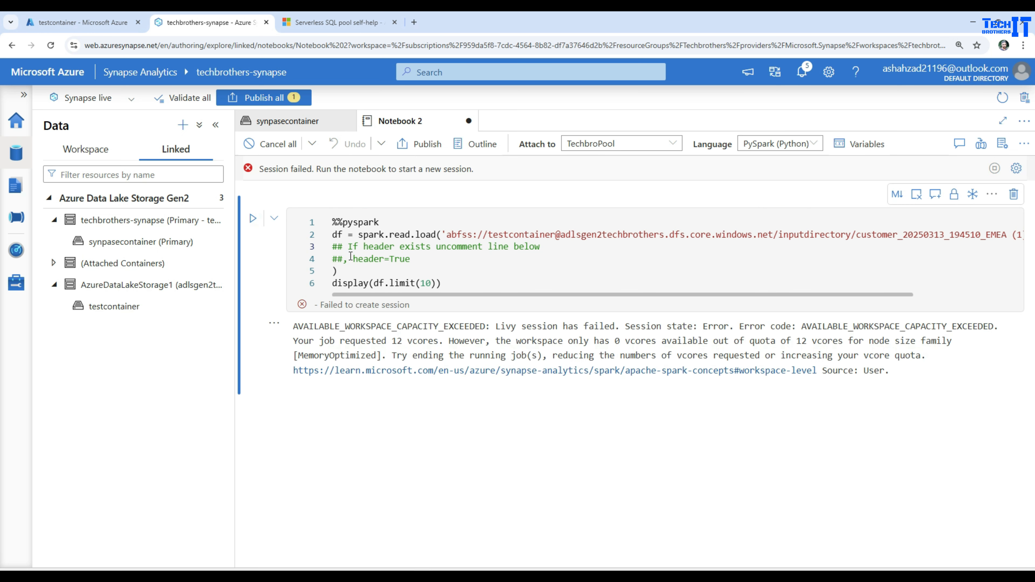
click(468, 284)
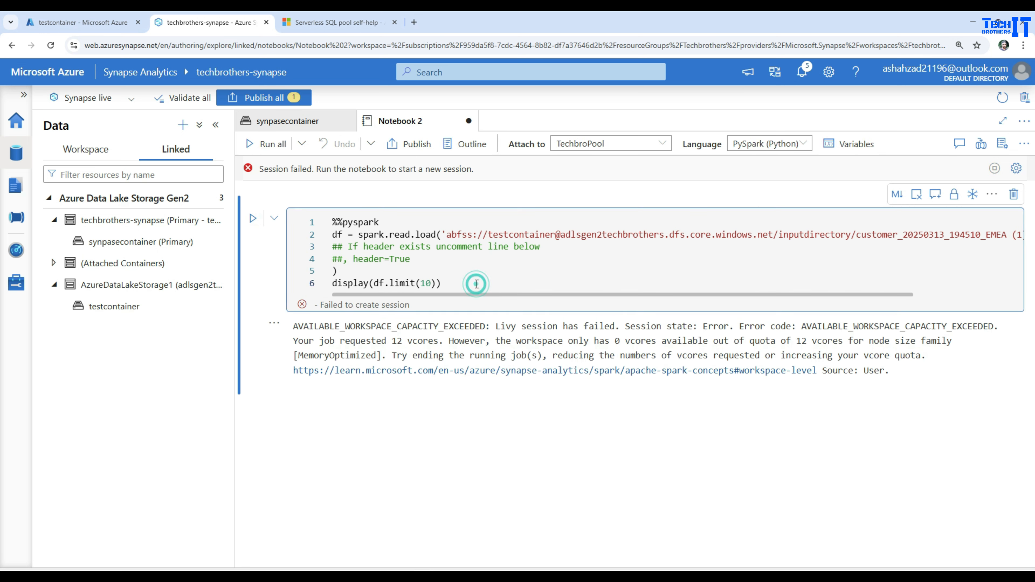
Copy the PySpark code of Notebook 2, discard and close that notebook, and close the synpasecontainer view.
key(ctrl+a)
right_click(346, 224)
click(388, 311)
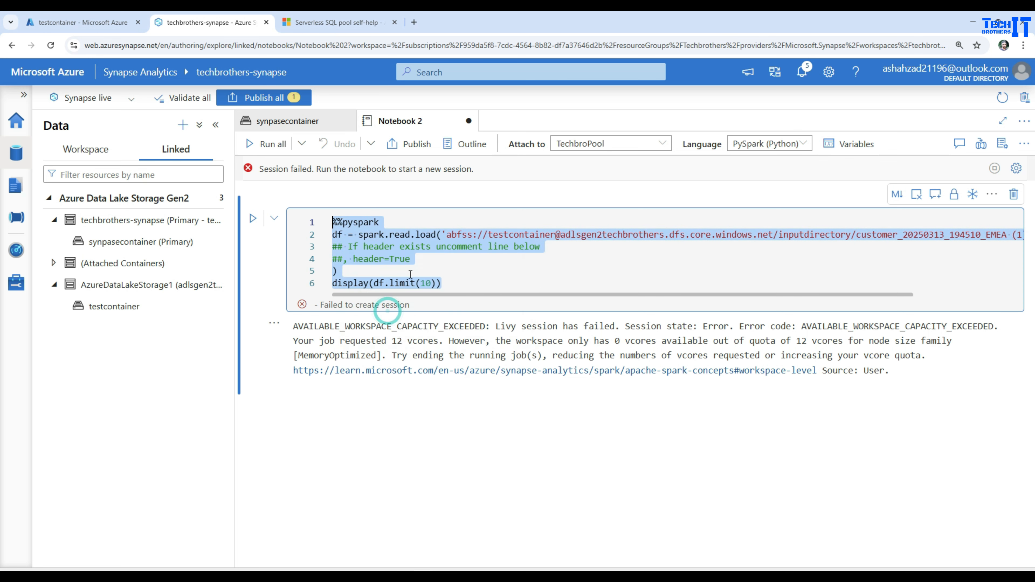
click(468, 121)
click(461, 354)
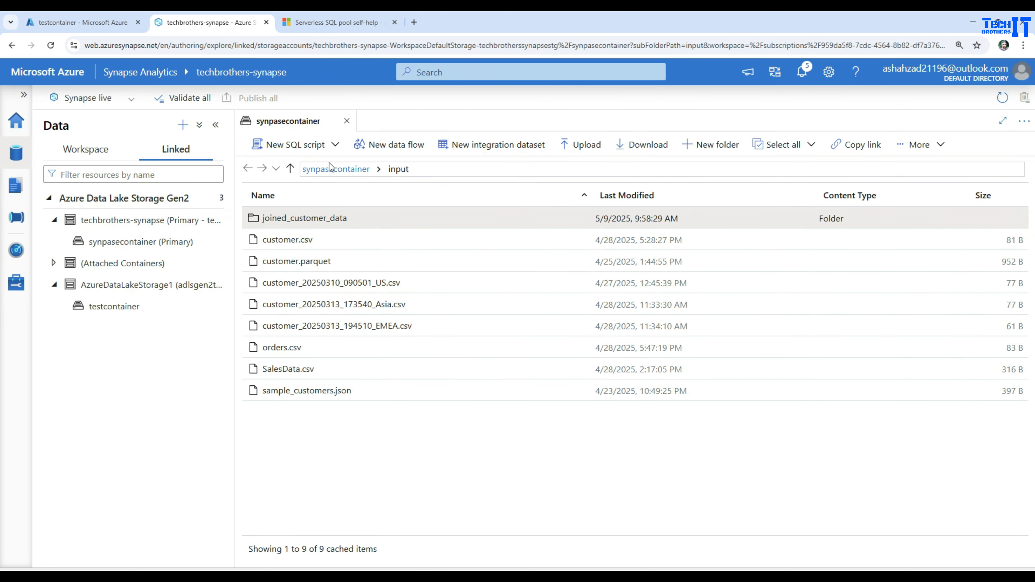
click(346, 121)
click(107, 309)
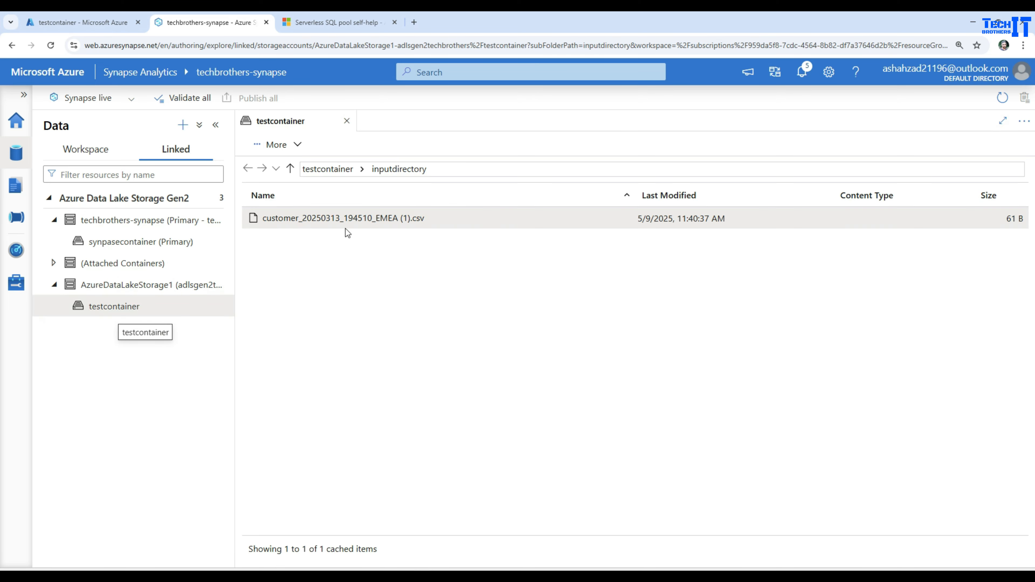
click(318, 218)
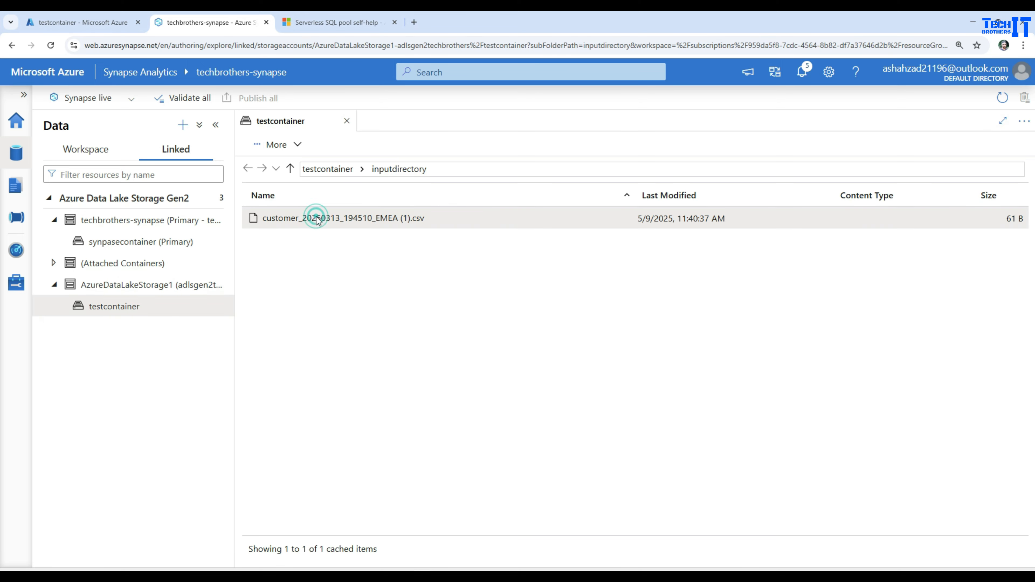
right_click(346, 224)
click(347, 121)
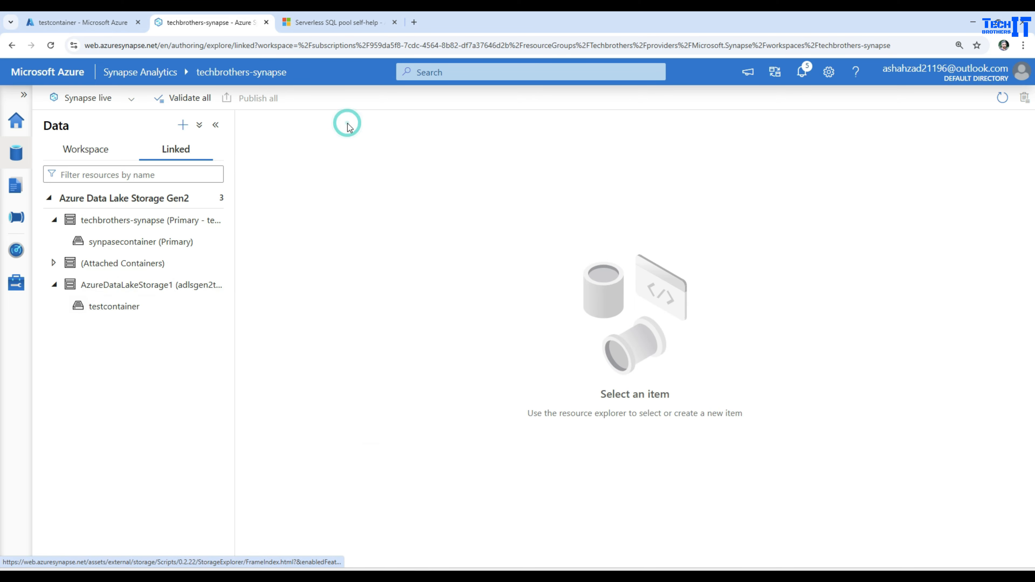
Close Synapse Studio and relaunch it from the techbrothers-synapse workspace in the Azure portal.
click(266, 22)
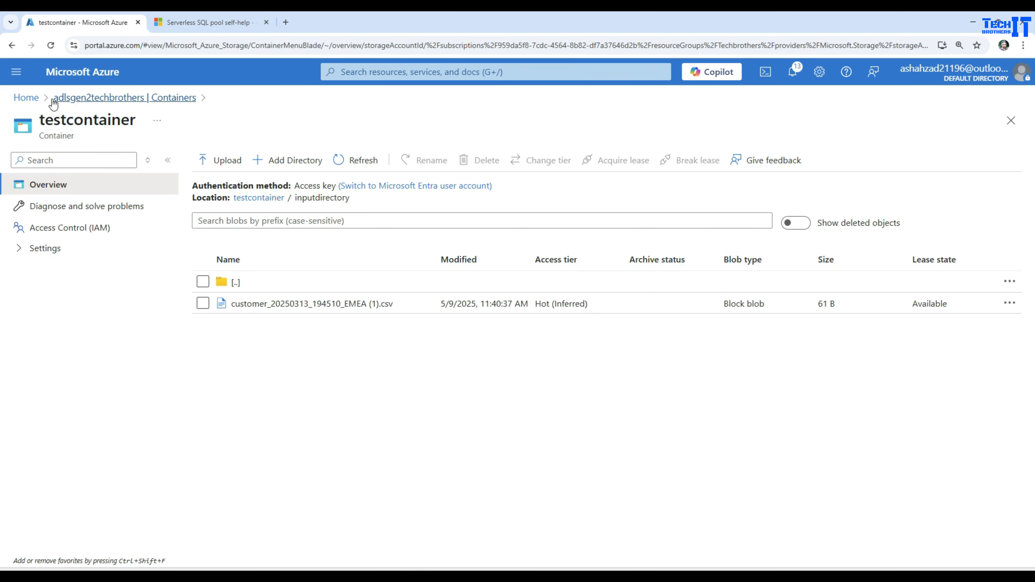
click(37, 99)
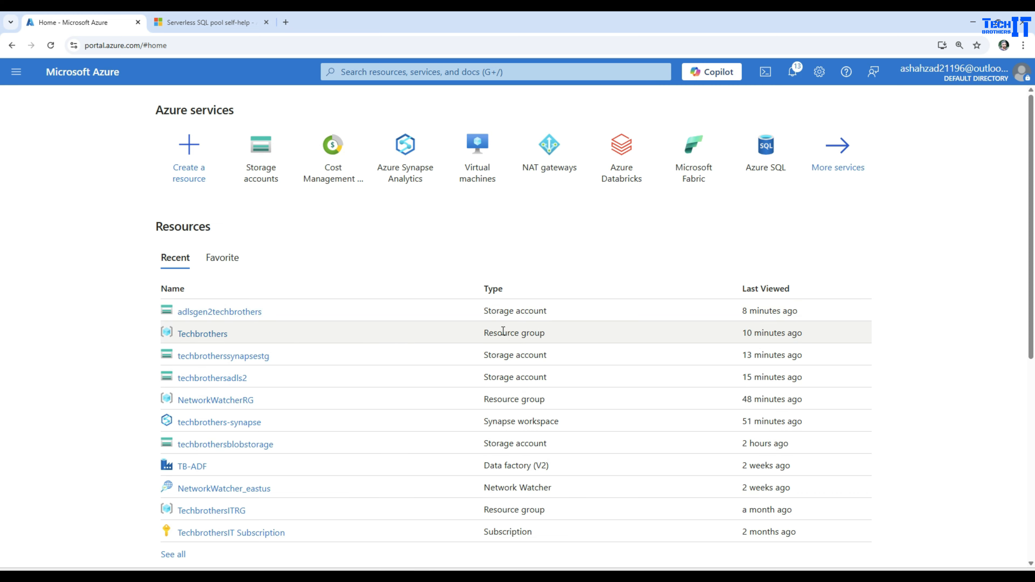
click(229, 423)
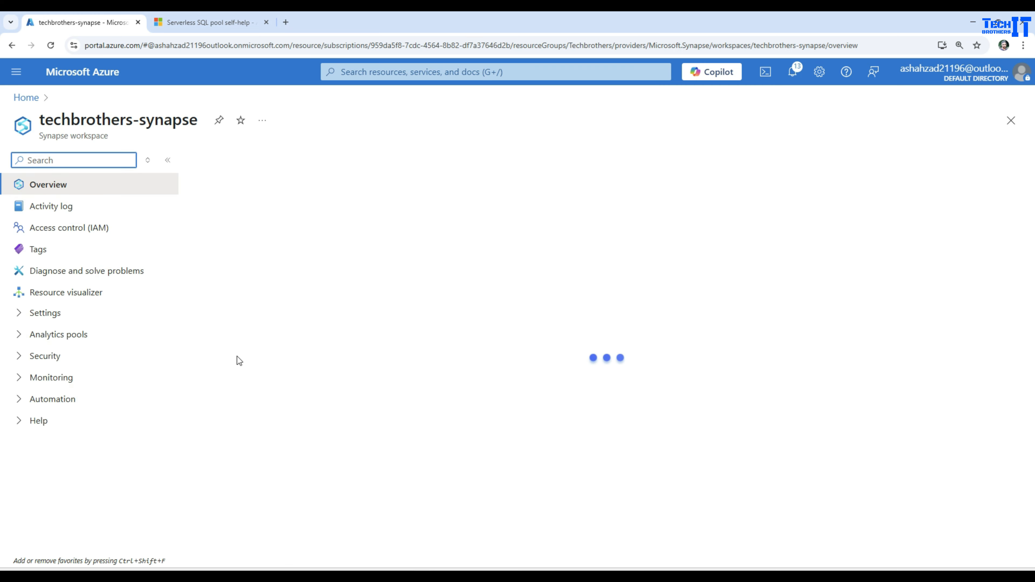
click(247, 486)
Browse the linked AzureDataLakeStorage1 account to the inputdirectory folder of testcontainer.
click(183, 147)
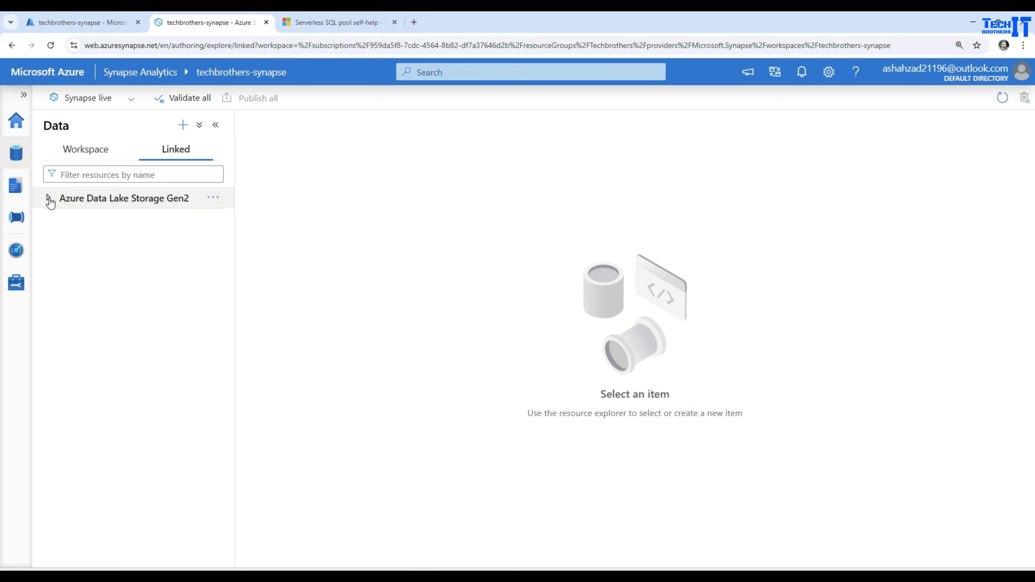
click(49, 198)
click(101, 265)
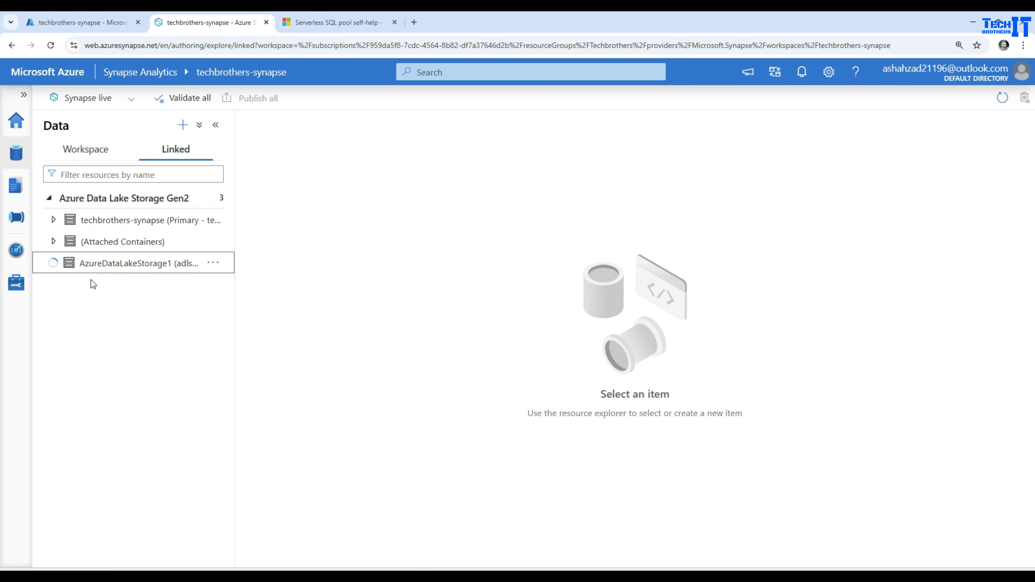
click(112, 285)
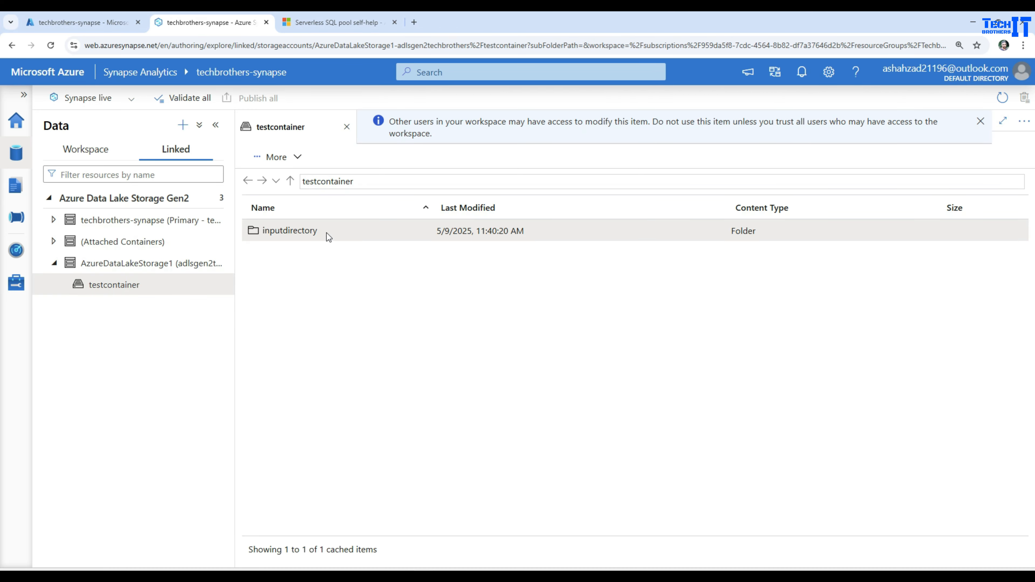
double_click(286, 232)
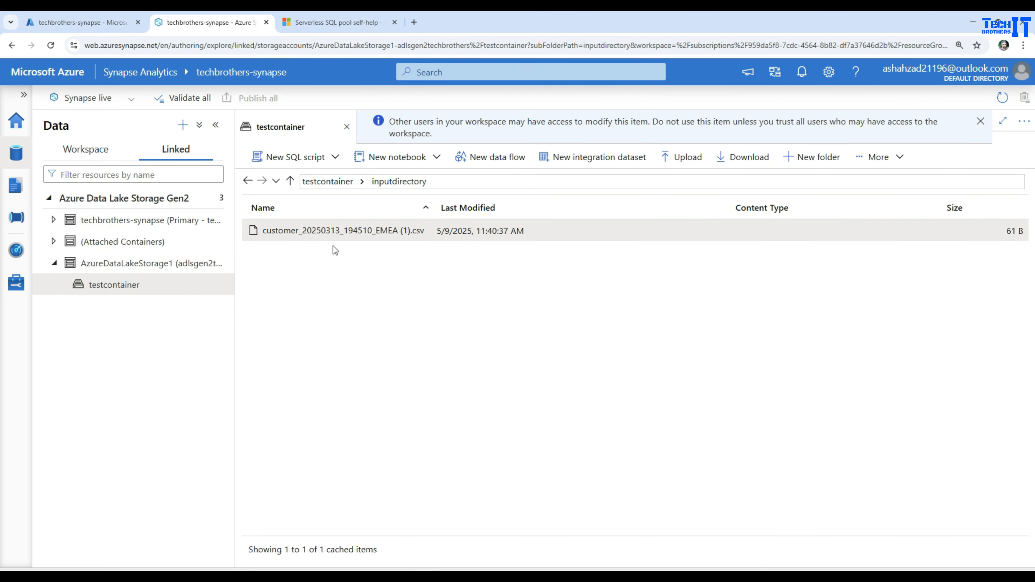
Load customer_20250313_194510_EMEA (1).csv to a DataFrame in a new notebook, attach it to TechbroPool and run the cell.
right_click(318, 234)
mouse_move(416, 288)
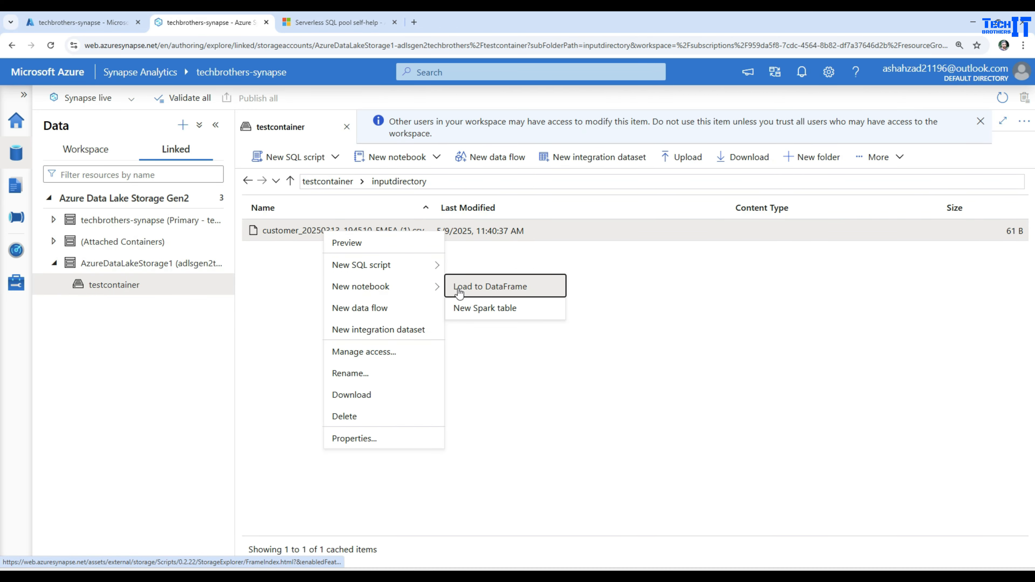
click(474, 290)
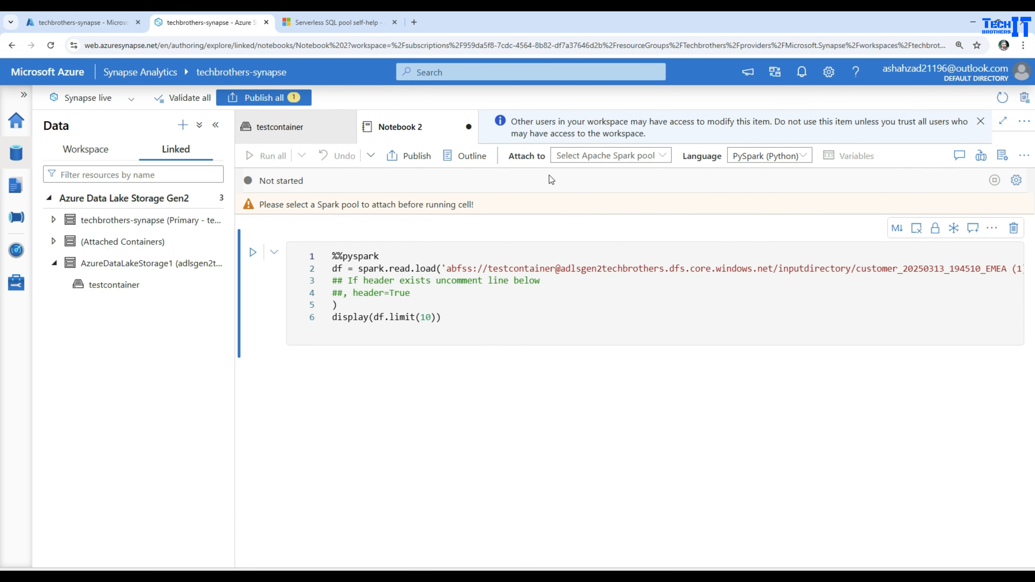
click(607, 156)
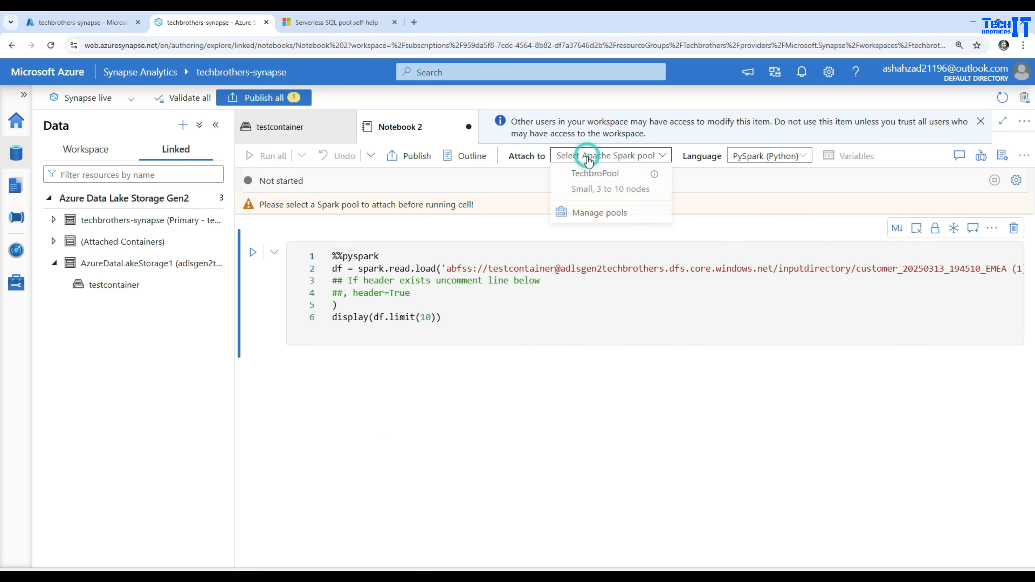
click(603, 191)
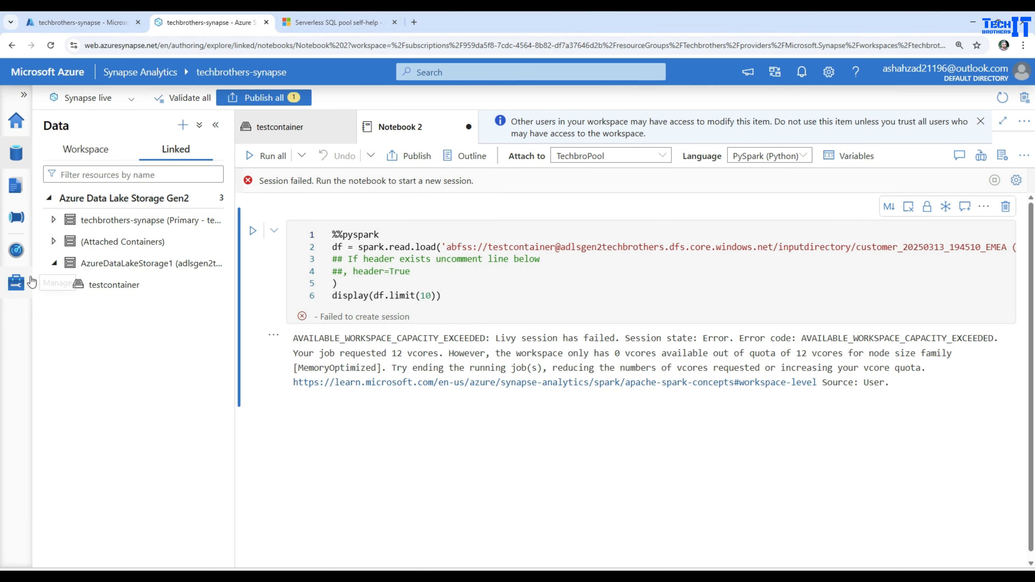
Cancel the running Notebook 1 Spark application on TechbroPool from the workspace's Spark monitoring.
click(22, 251)
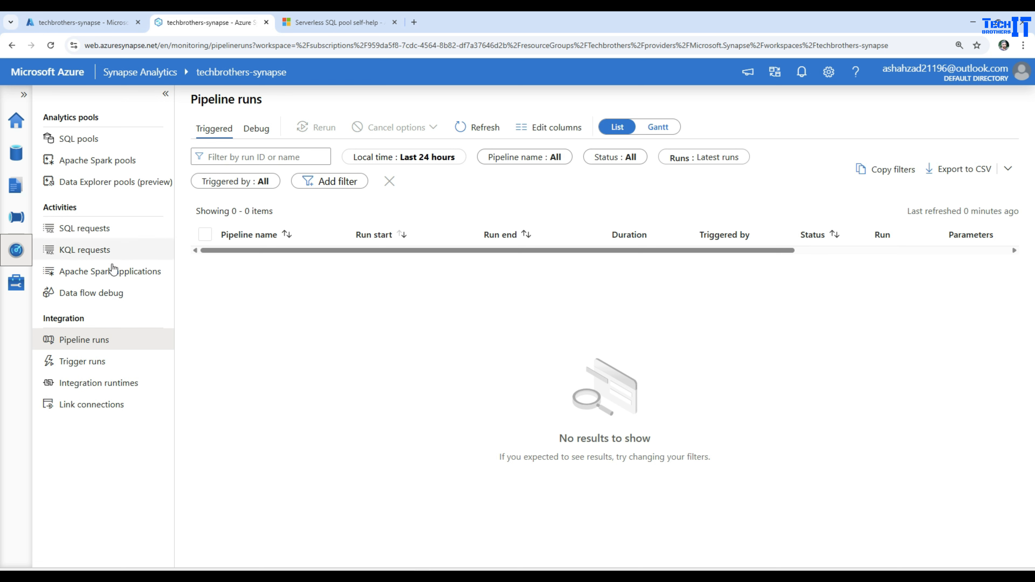
click(106, 273)
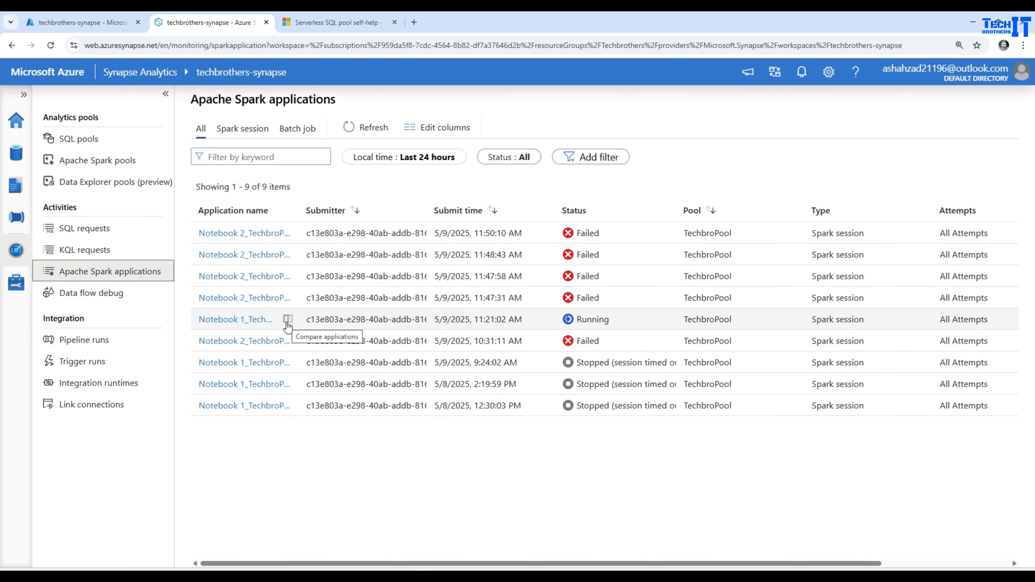
click(260, 321)
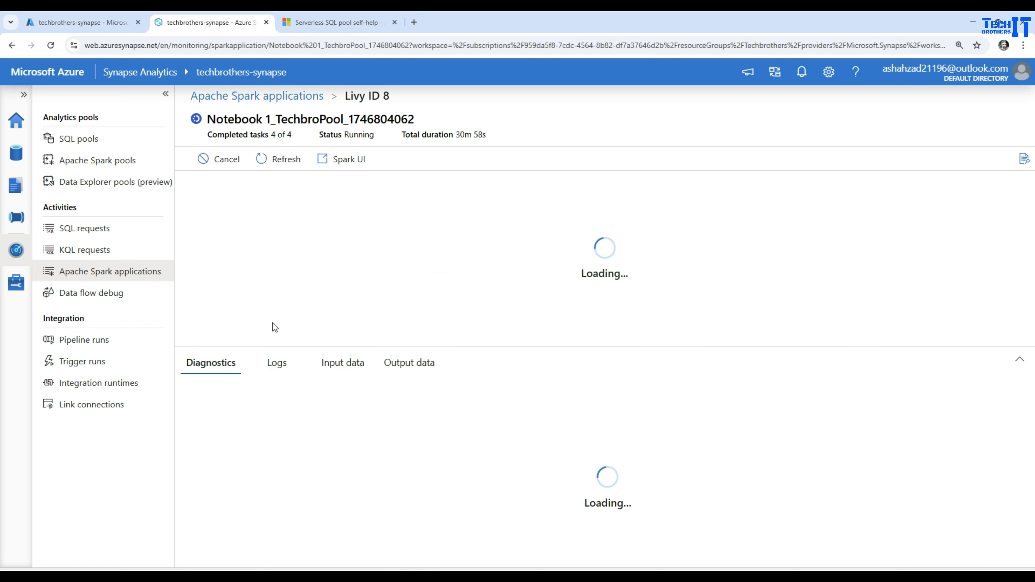
click(219, 159)
click(438, 351)
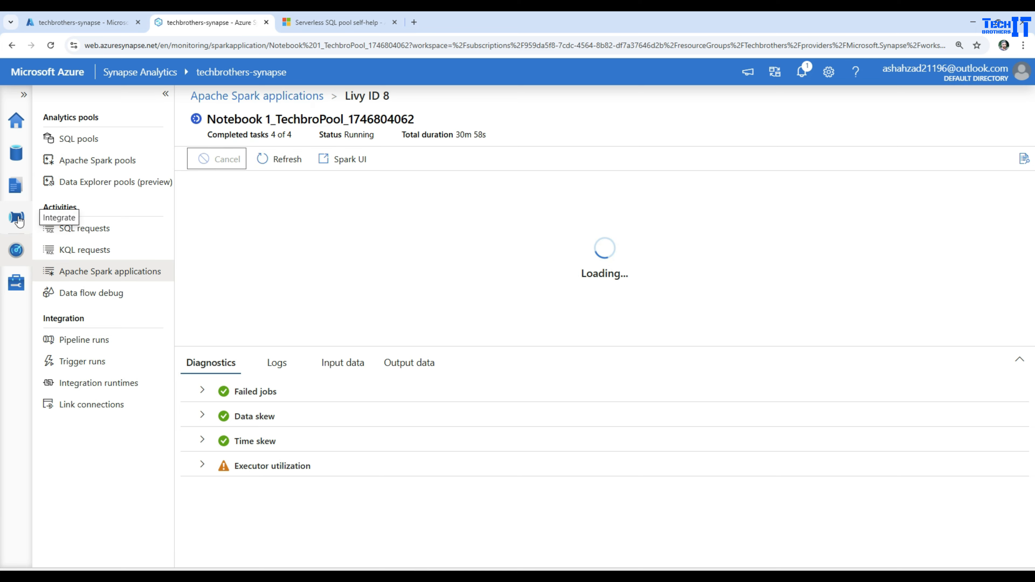
Return to Notebook 2 and run all its cells again.
click(15, 185)
click(505, 281)
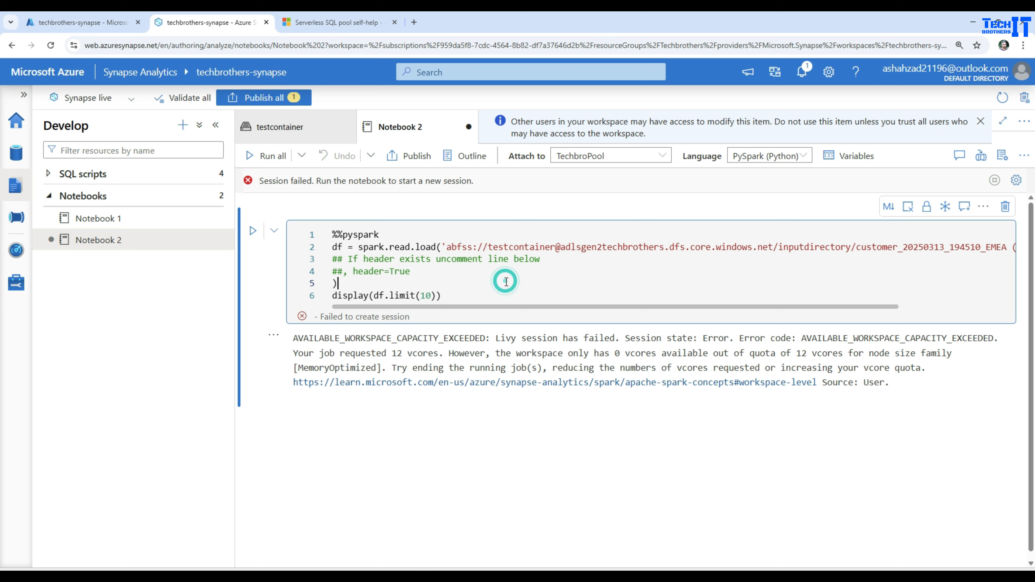
click(272, 157)
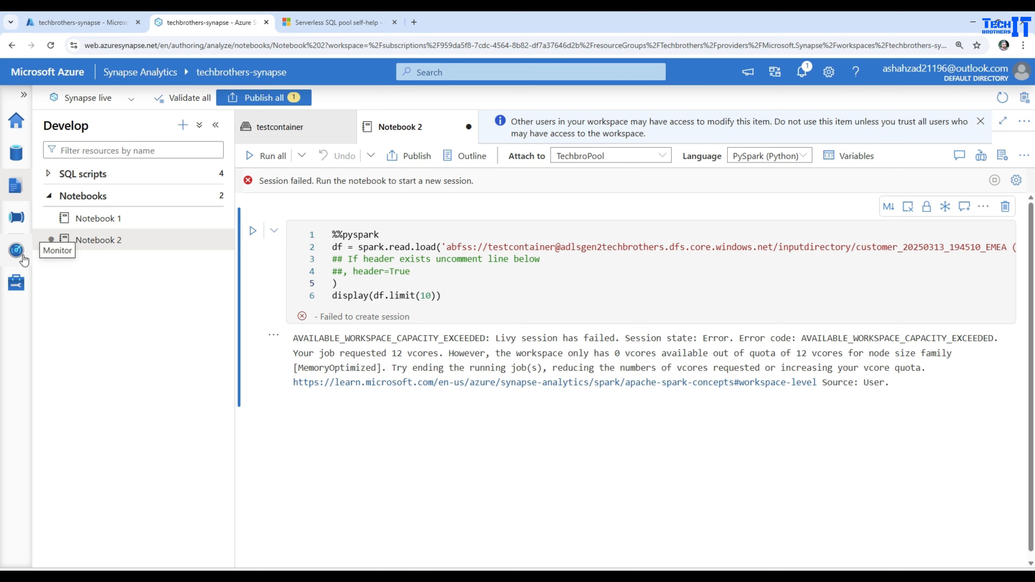
Filter the monitored Apache Spark applications to the Running status and refresh the list.
click(16, 250)
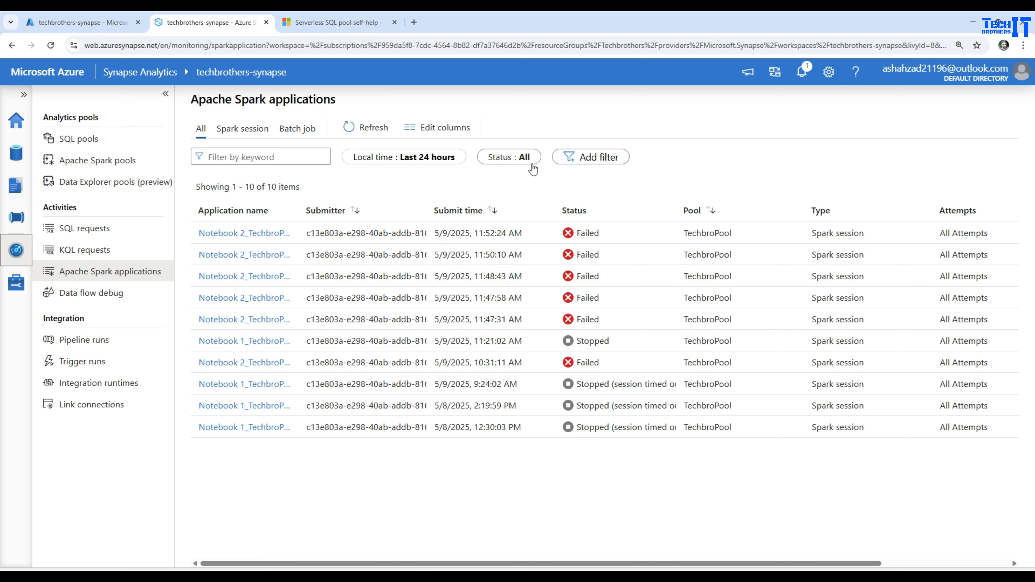
click(514, 159)
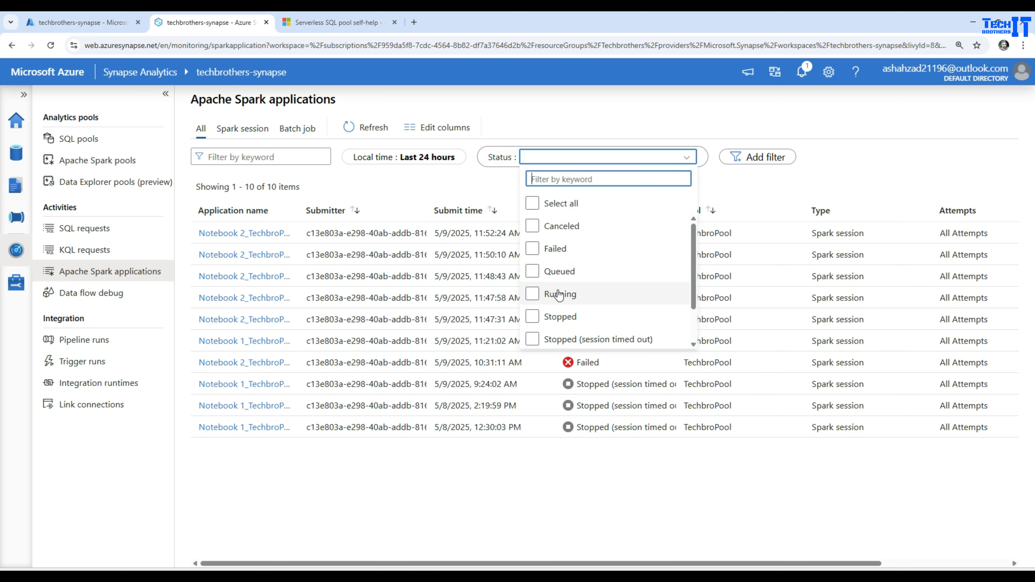
click(572, 304)
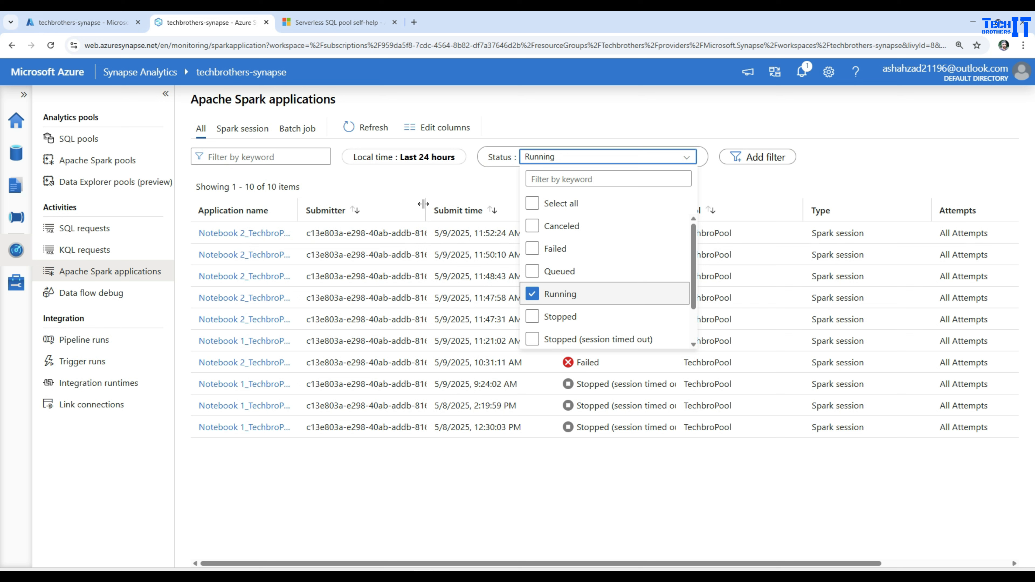
click(429, 192)
click(382, 131)
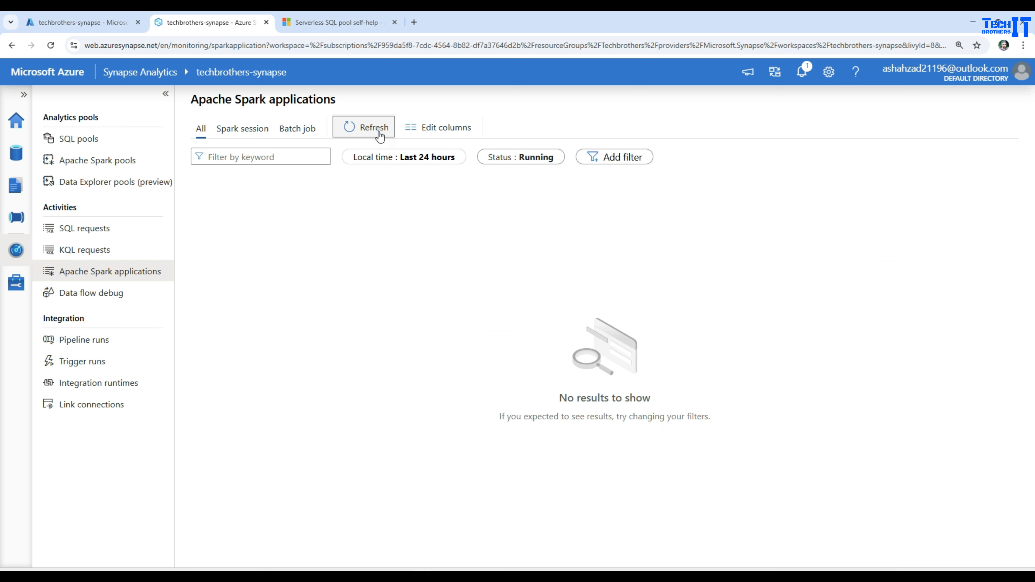
Check the Spark session, batch job and combined lists for running applications, refreshing them.
click(248, 129)
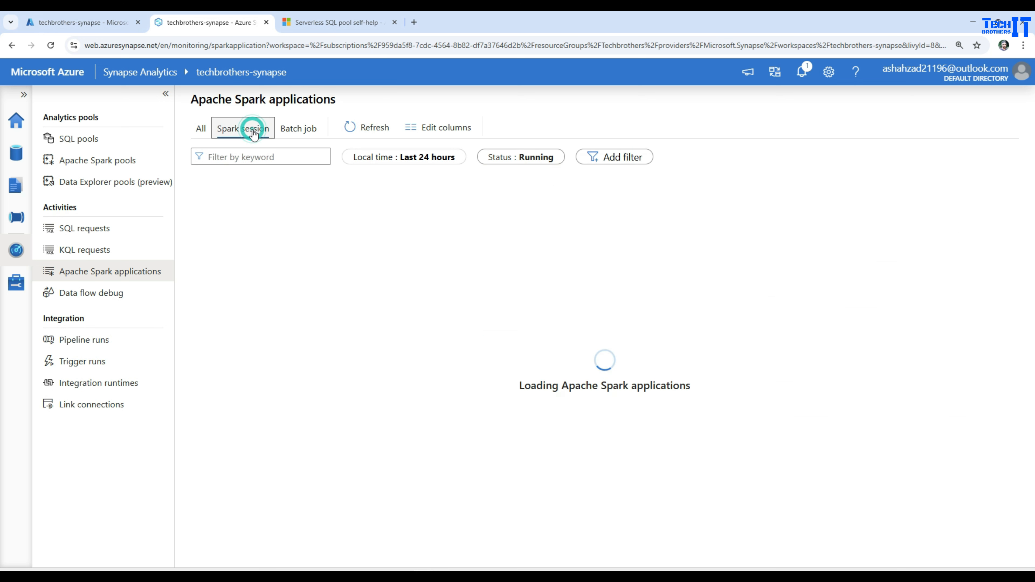
click(309, 138)
click(375, 135)
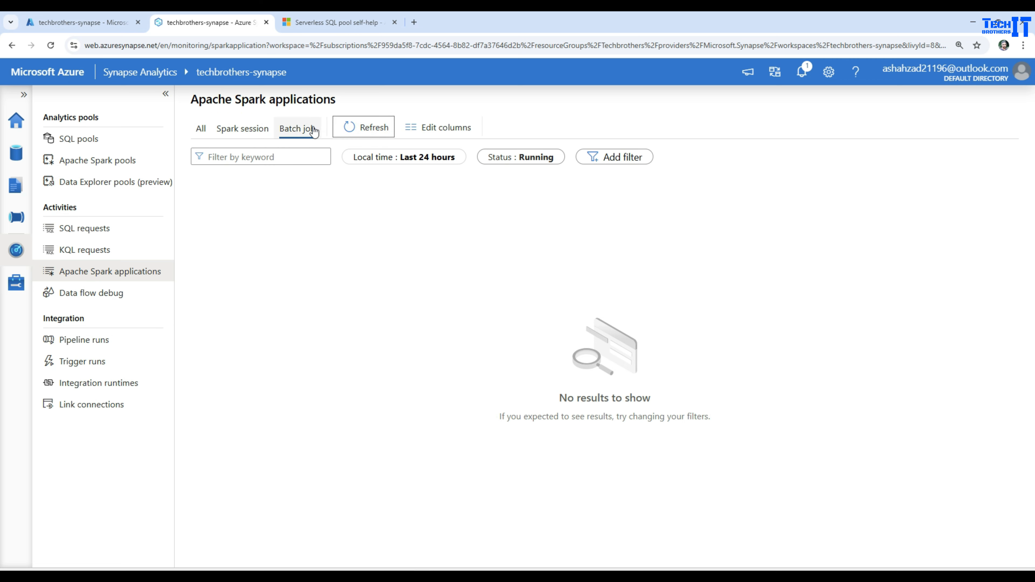
click(306, 130)
click(252, 129)
click(201, 129)
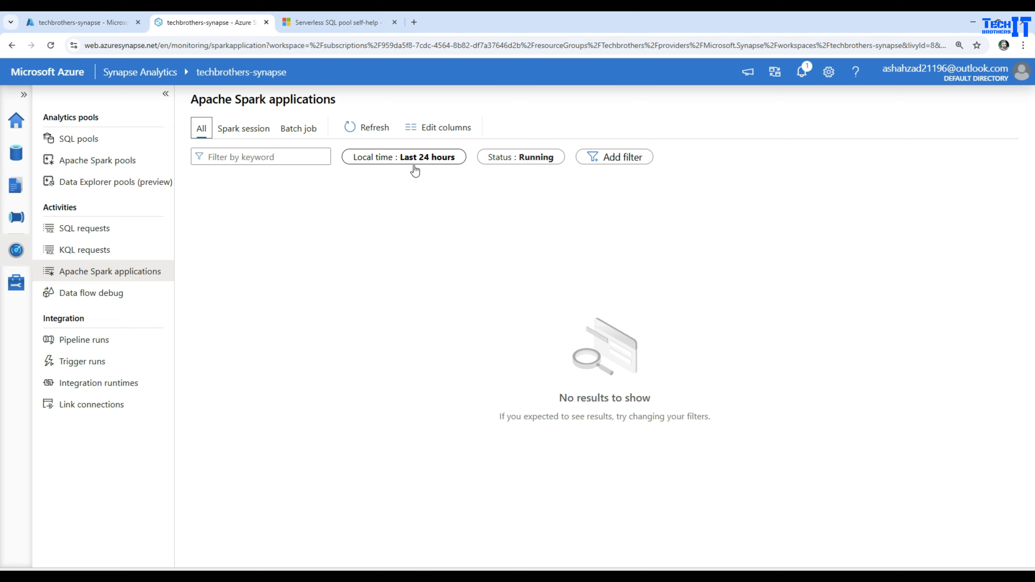
click(371, 130)
Reset the Spark application status filter to include all statuses.
click(525, 161)
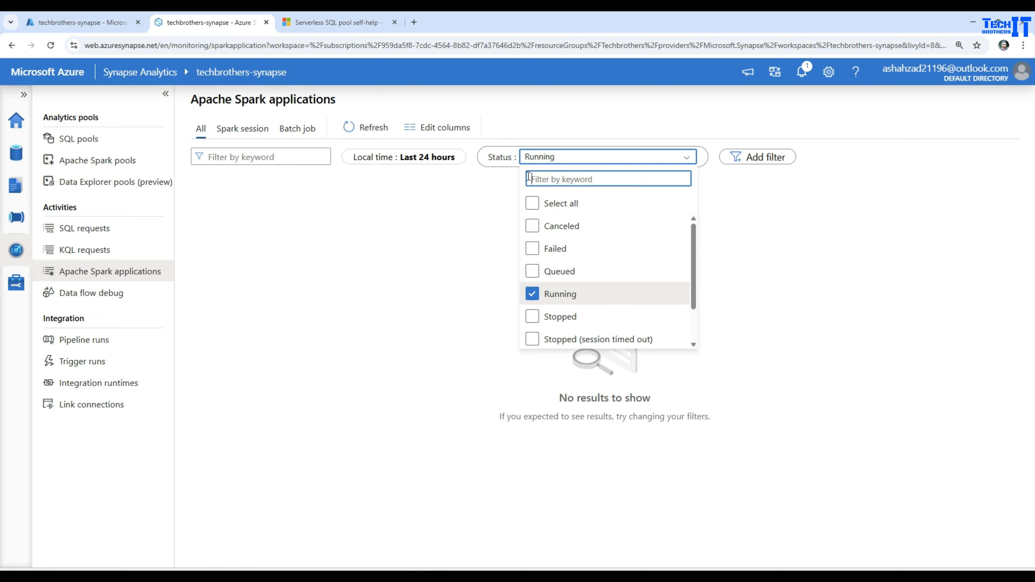
click(532, 203)
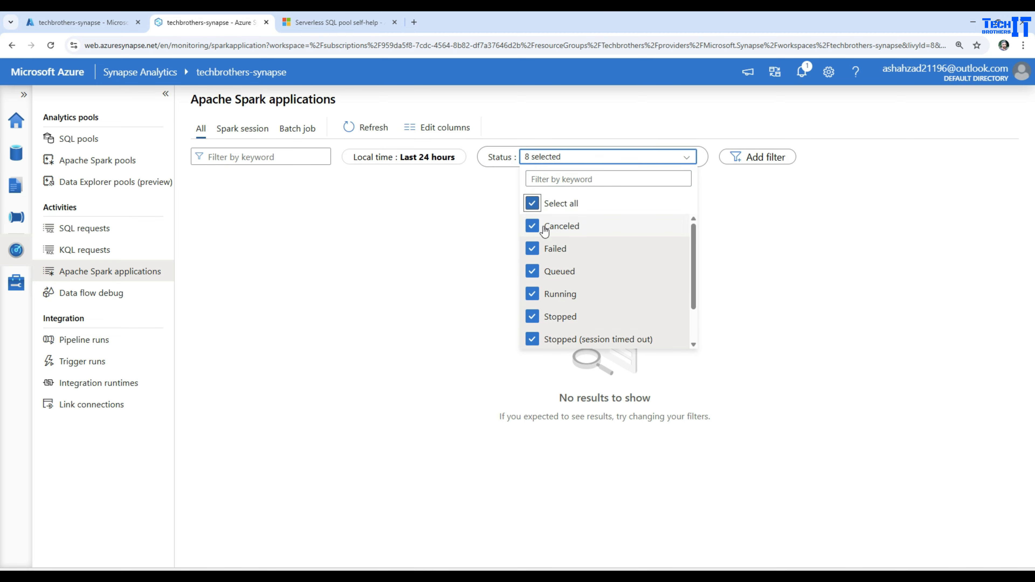
click(463, 281)
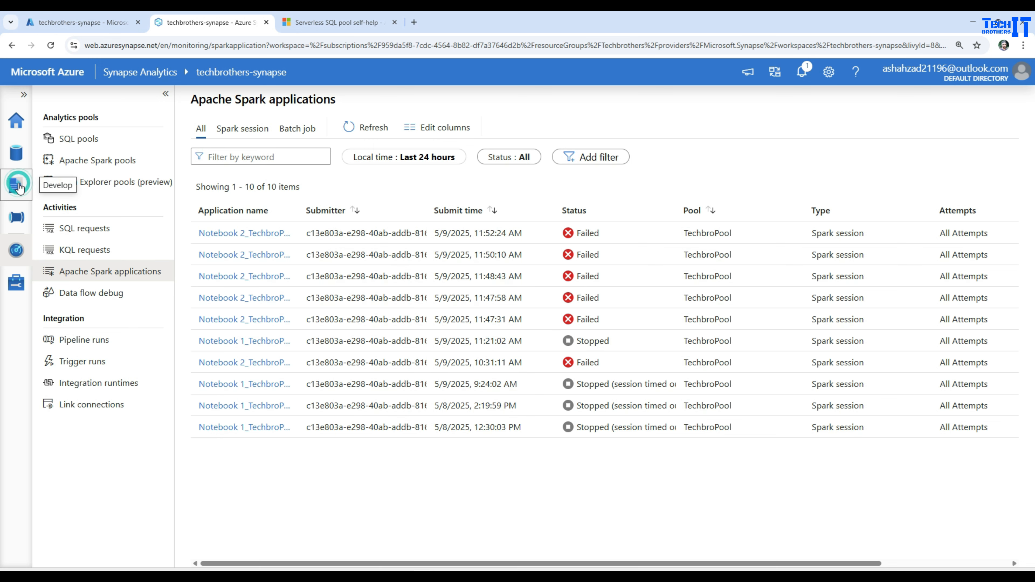
Copy all the PySpark code from Notebook 2's cell and close the notebook, discarding its unpublished changes.
click(15, 185)
click(430, 250)
key(ctrl+a)
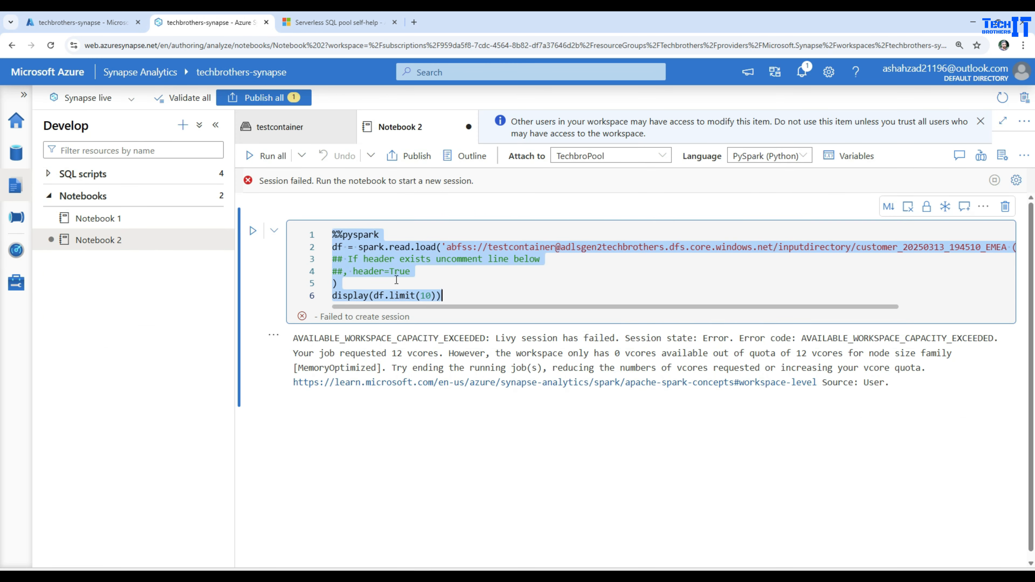
right_click(397, 263)
click(429, 341)
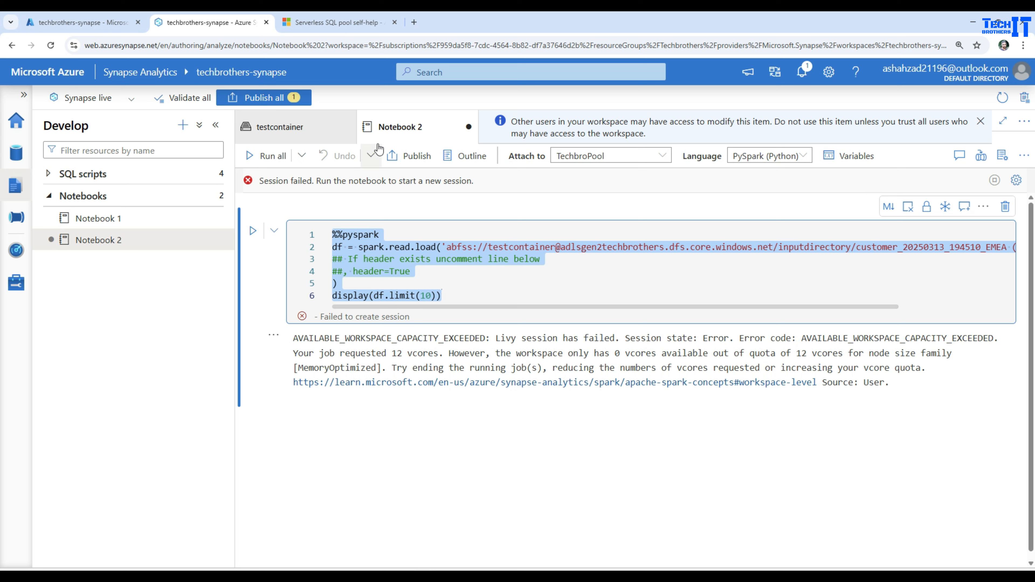
click(469, 128)
click(495, 359)
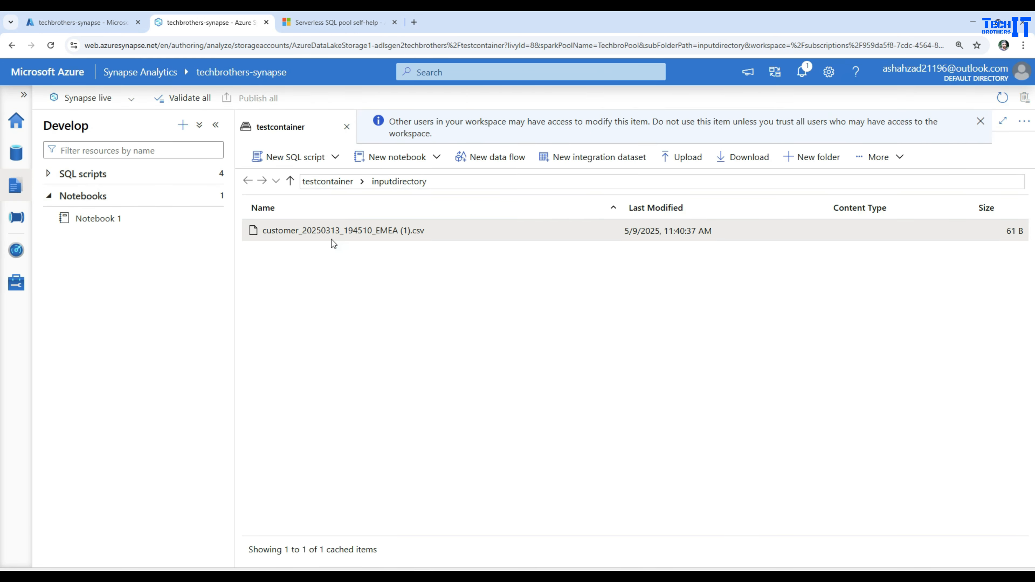
Delete the existing Notebook 1 from the workspace's notebooks and confirm the deletion.
right_click(330, 233)
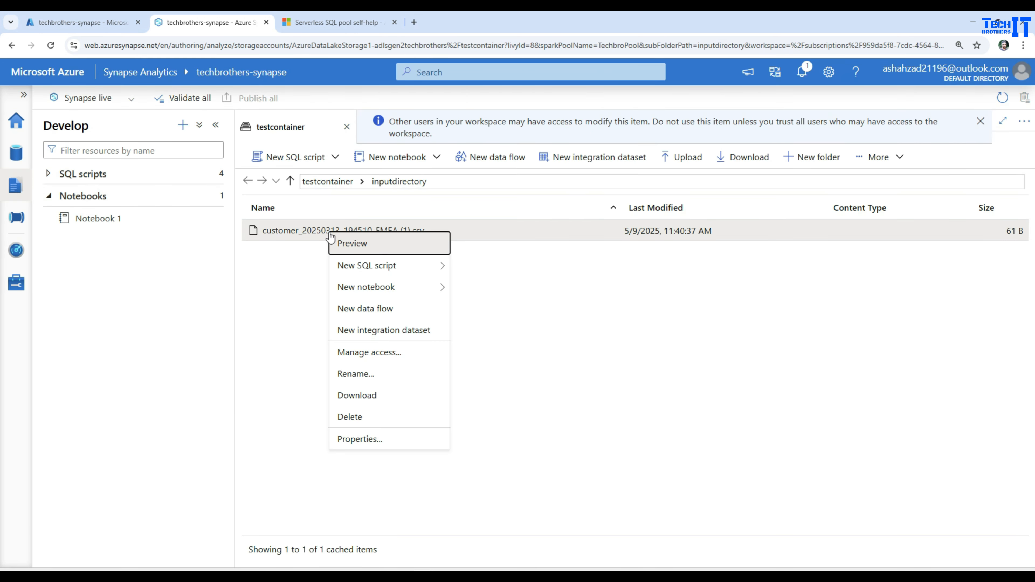
click(118, 218)
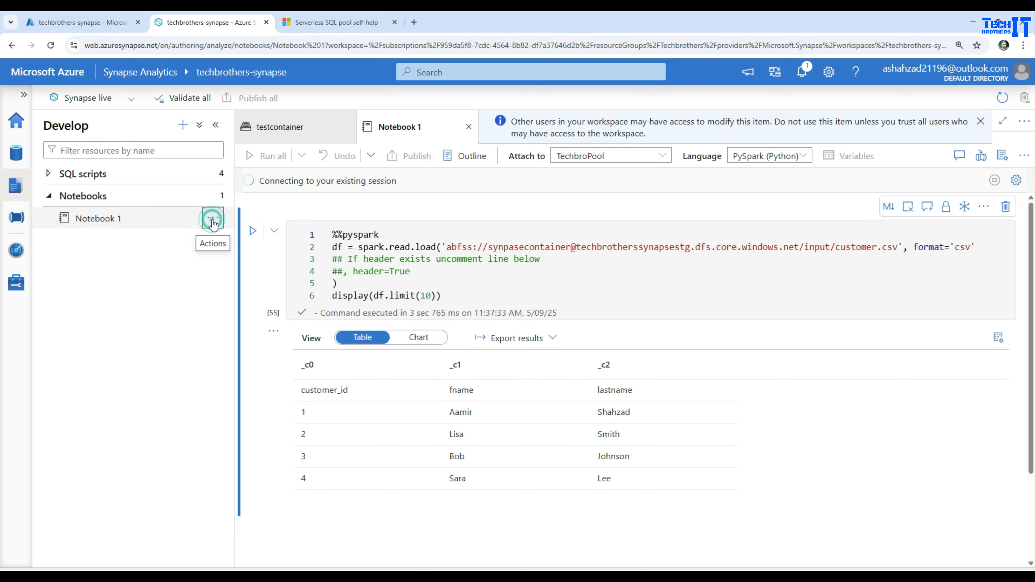
click(213, 220)
click(240, 369)
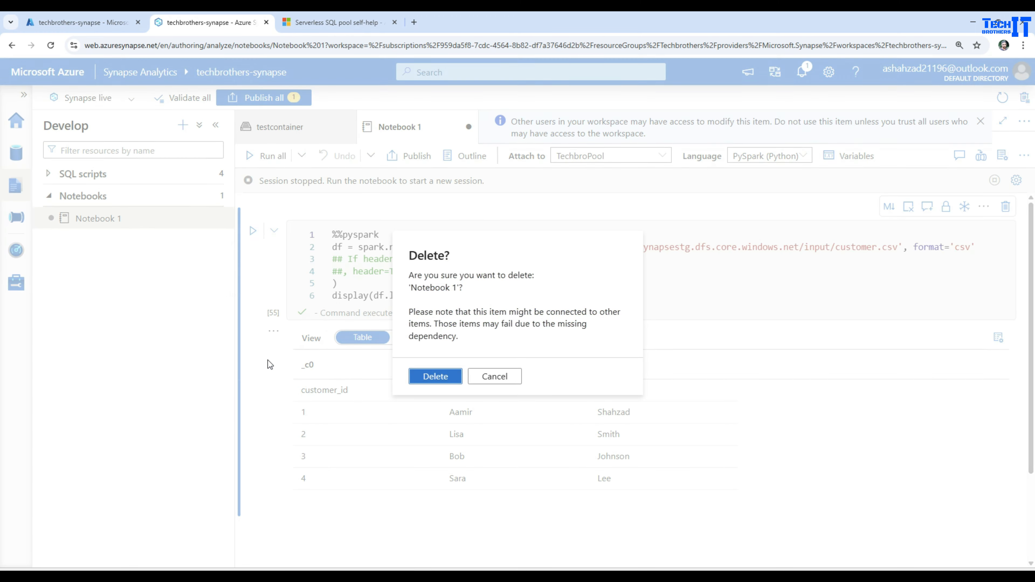
click(434, 376)
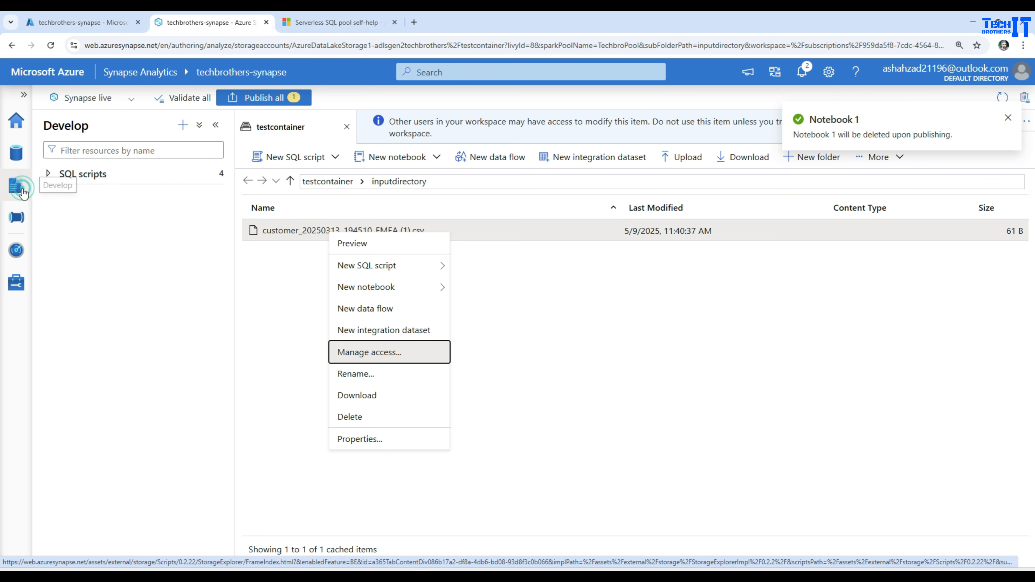
Create a new notebook and paste the copied PySpark code for the testcontainer CSV into its first cell.
click(183, 125)
click(203, 188)
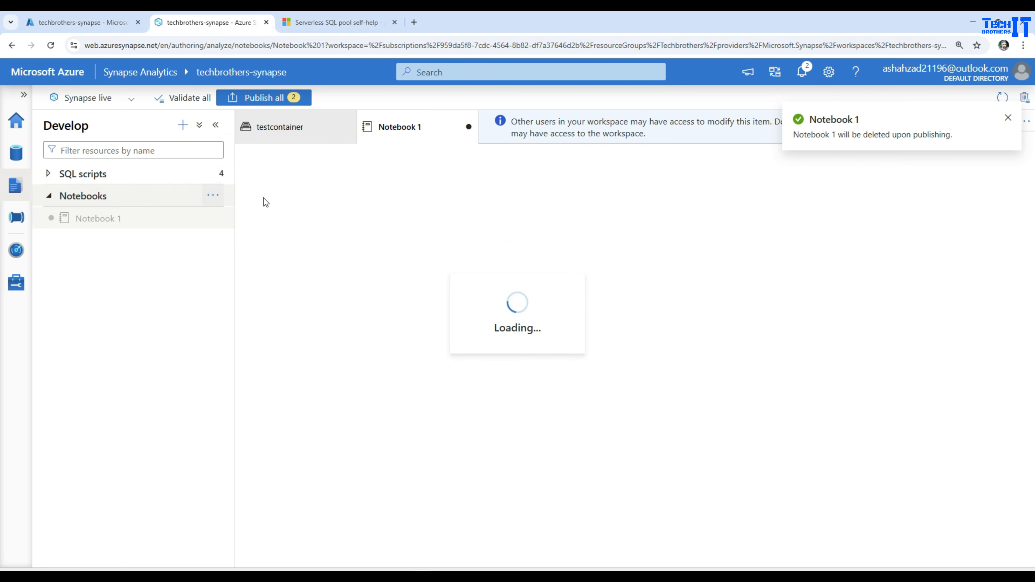
click(357, 260)
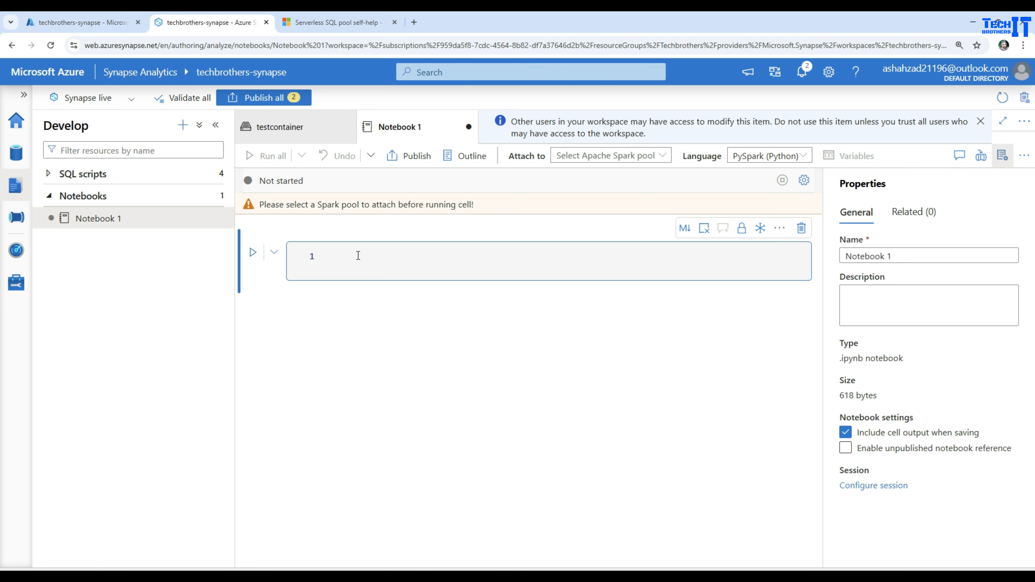
key(ctrl+v)
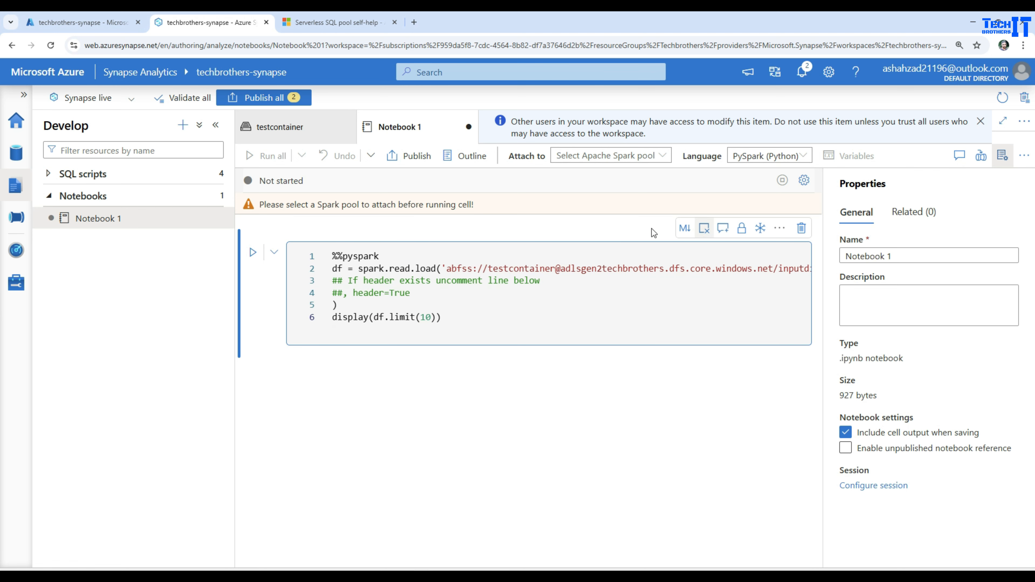
Attach the new notebook to the TechbroPool Spark pool and run the PySpark cell.
click(253, 253)
click(623, 127)
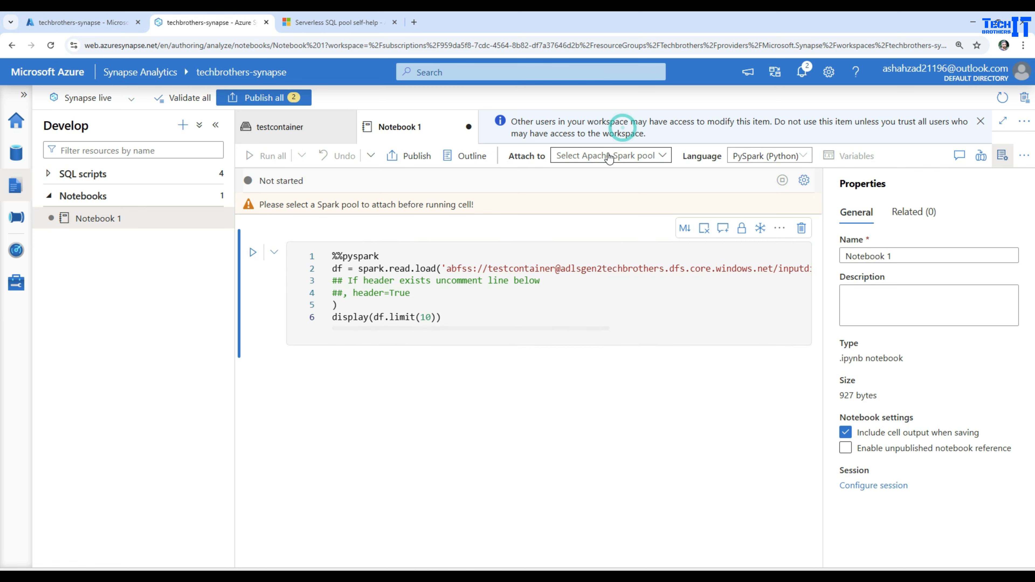
click(609, 156)
click(607, 184)
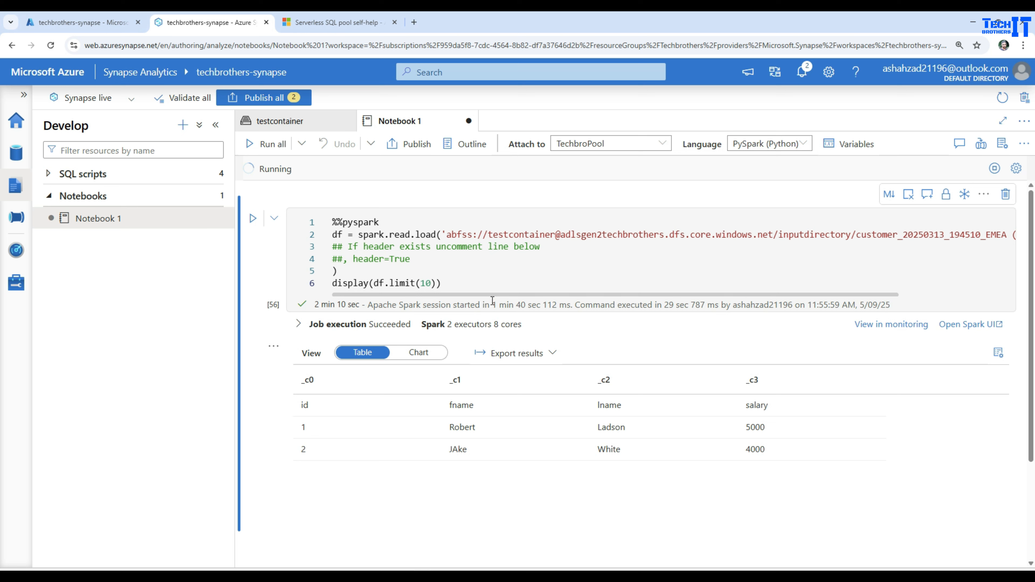
Examine the commented header option, the returned customer rows and the display(df.limit(10)) line of the PySpark cell.
drag(342, 260, 328, 260)
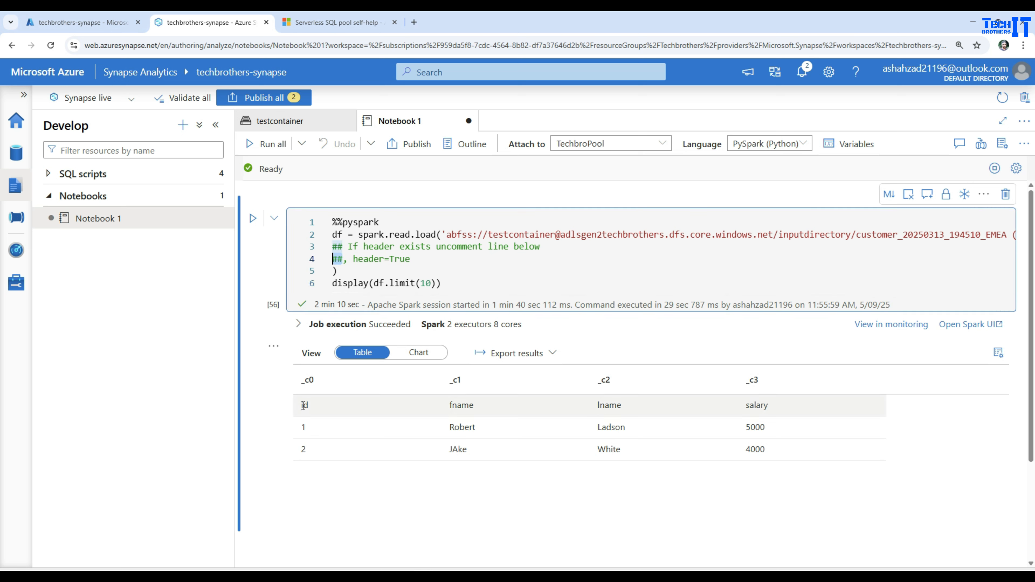
drag(300, 405, 749, 458)
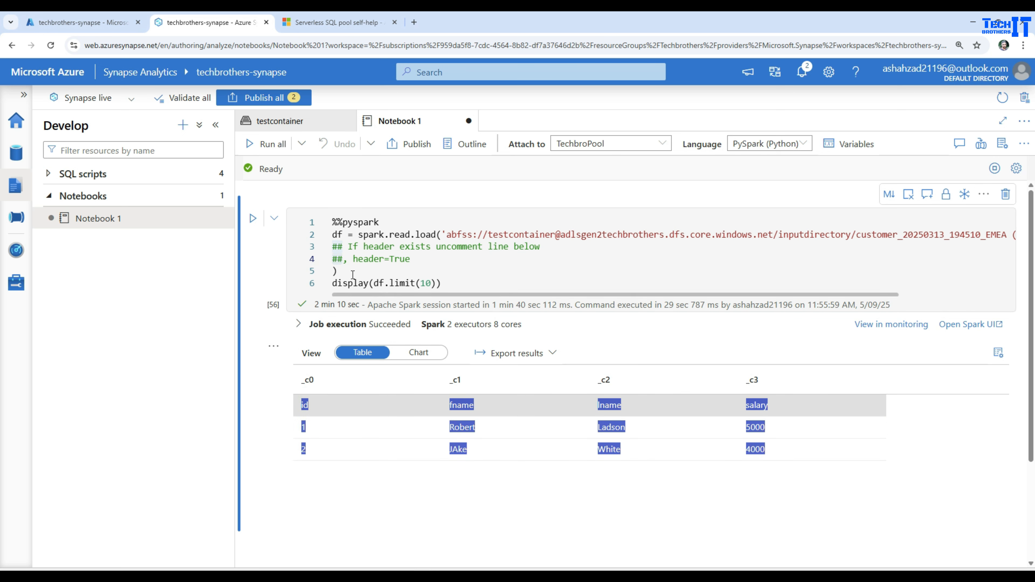
click(338, 235)
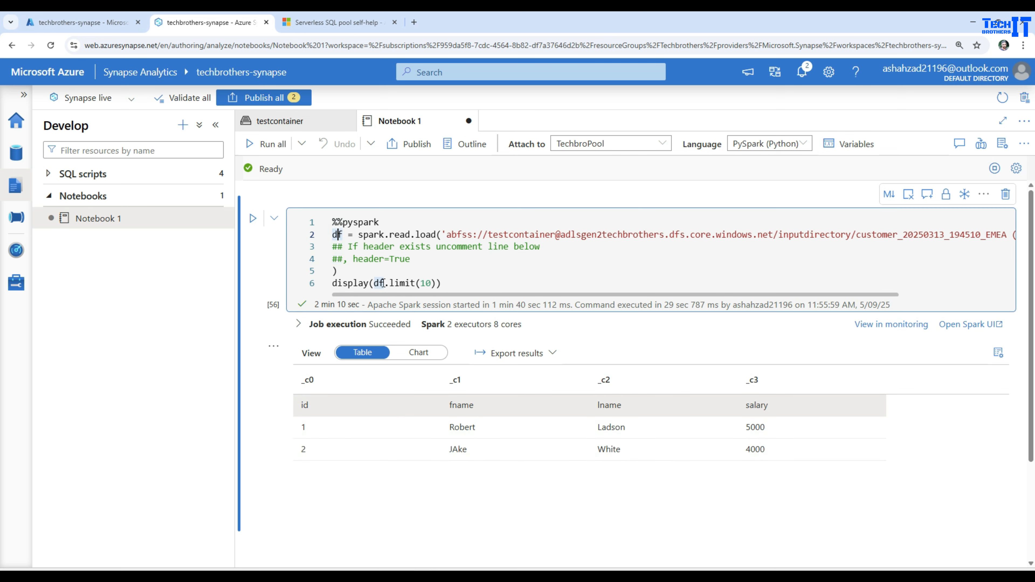
drag(466, 285, 326, 282)
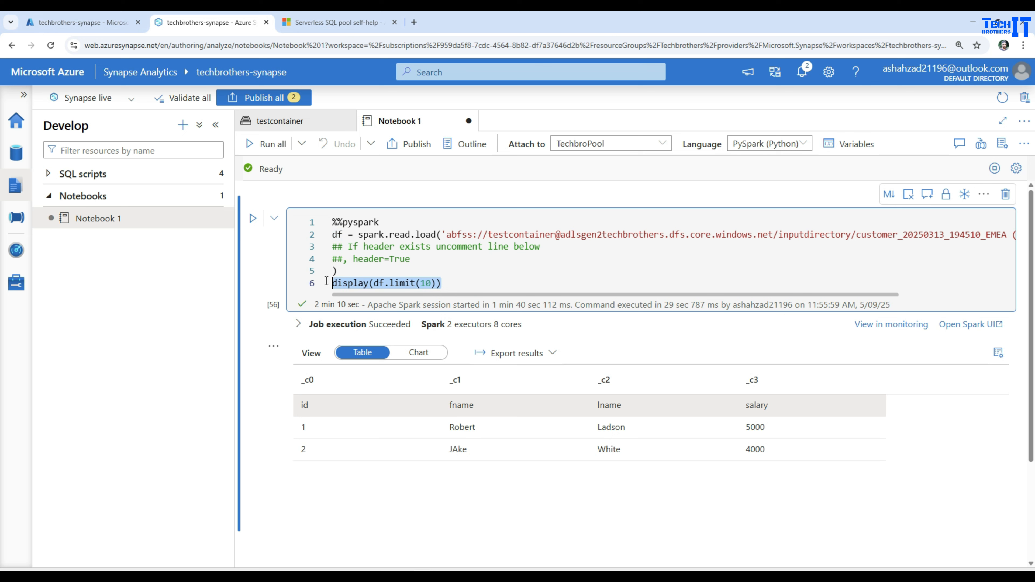
double_click(357, 282)
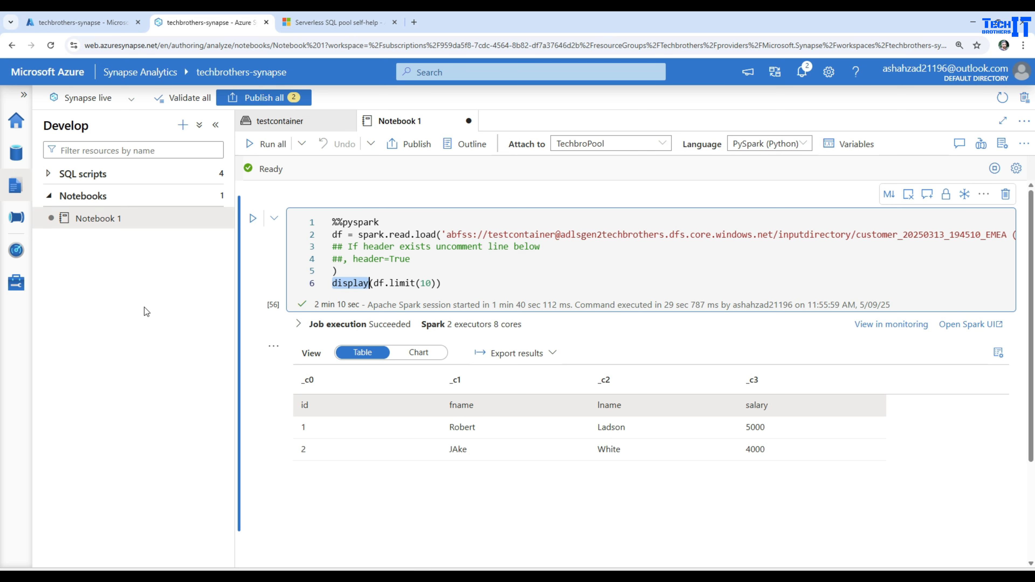
click(470, 283)
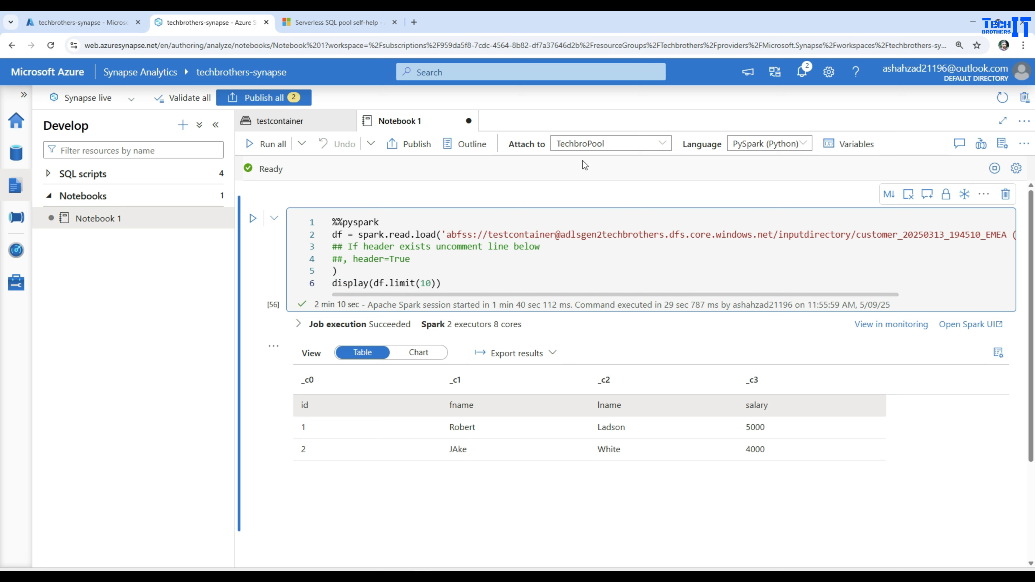
Examine the abfss path in spark.read.load part by part: protocol, container, storage account, endpoint, directory and file name.
drag(447, 234, 462, 234)
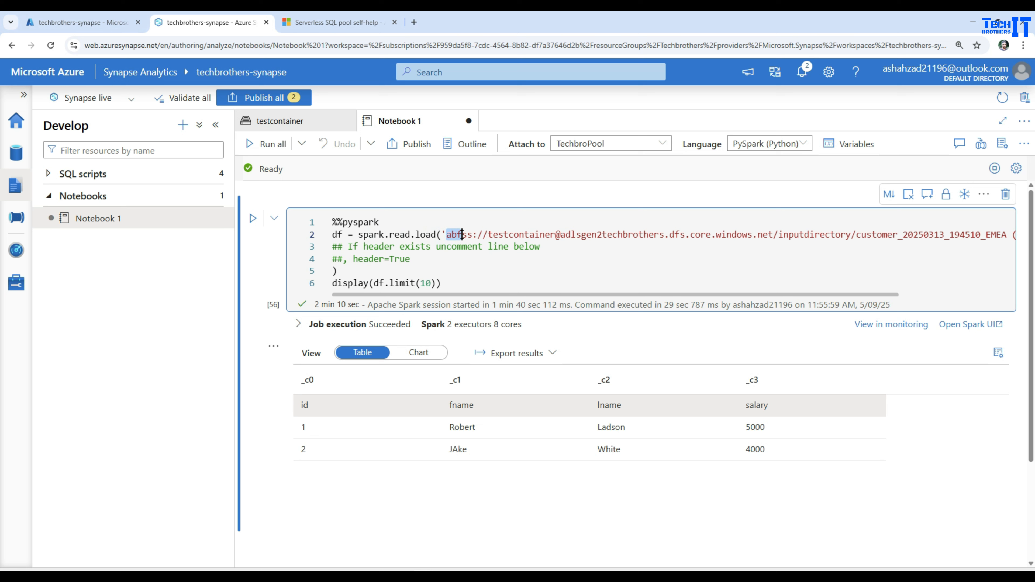
click(496, 234)
click(543, 234)
double_click(601, 235)
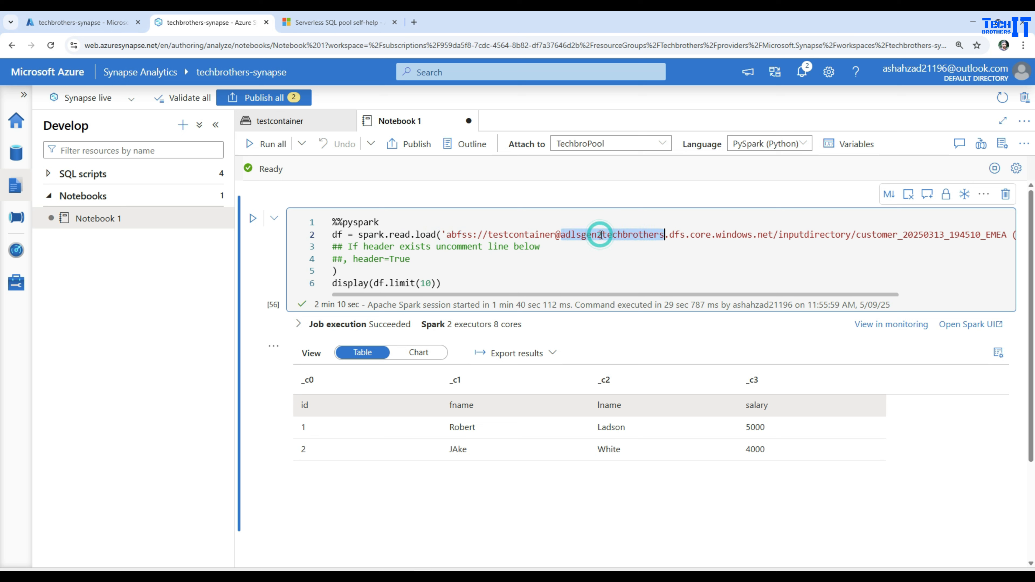
drag(777, 234, 664, 234)
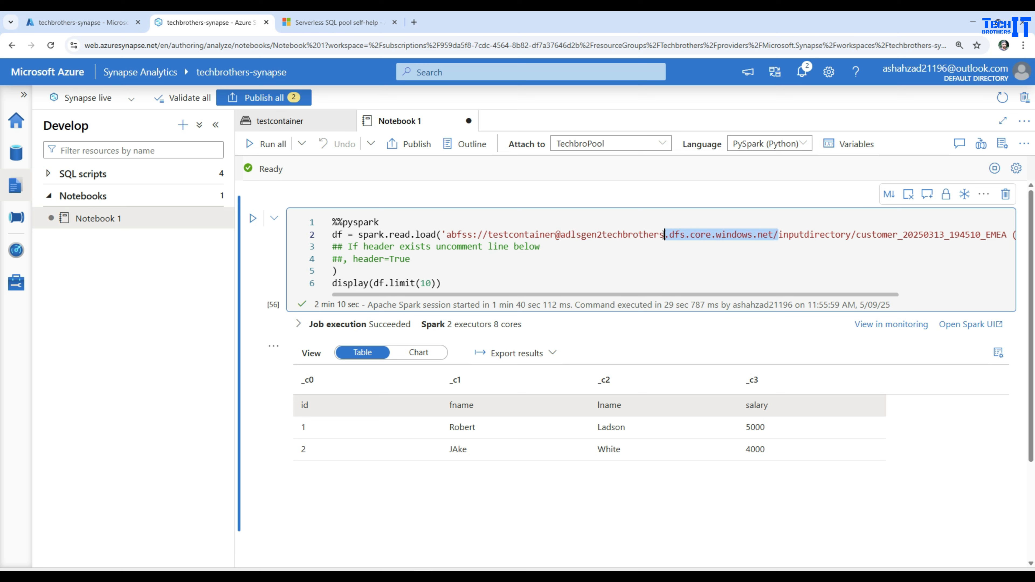
double_click(793, 235)
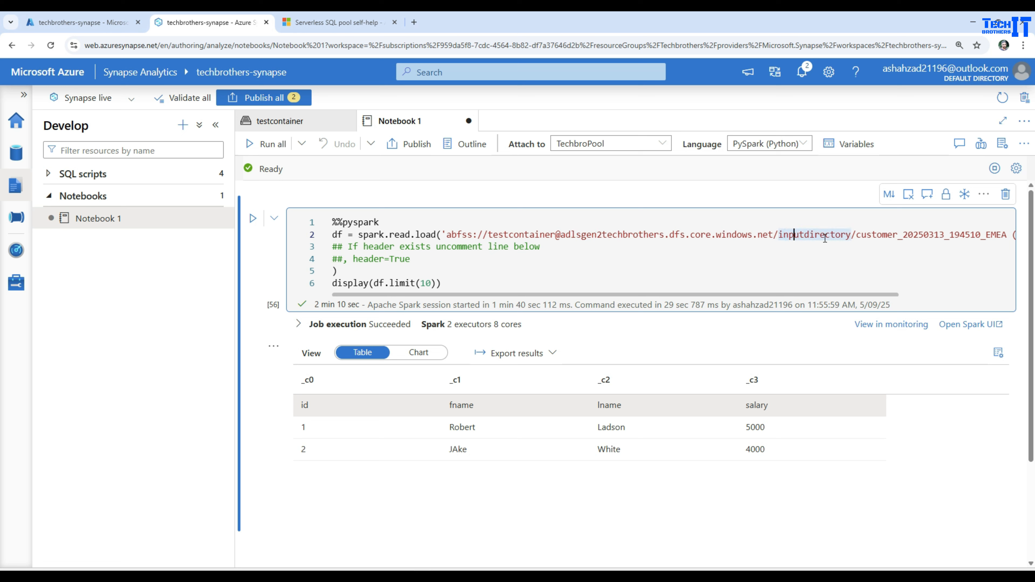
double_click(867, 234)
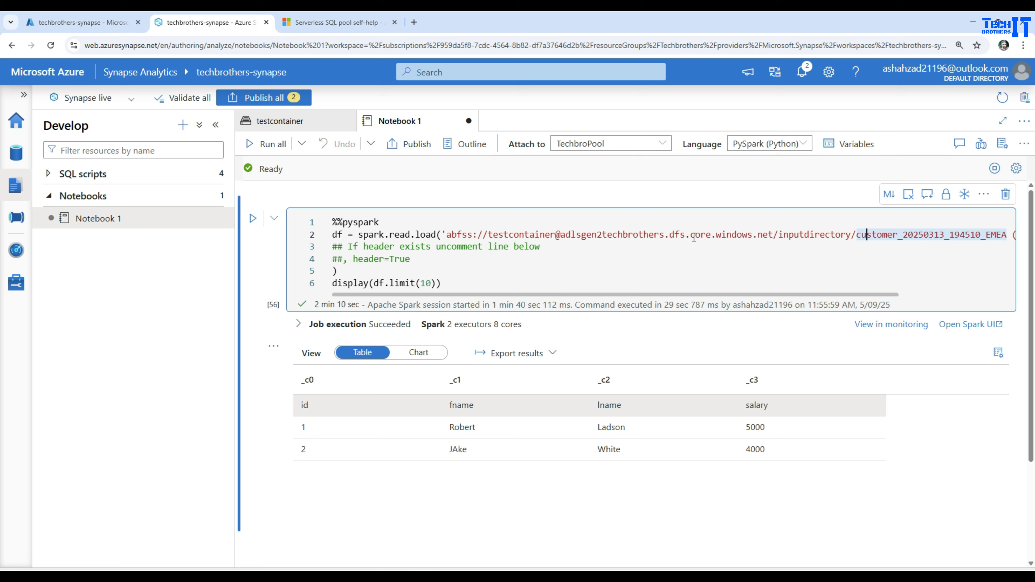